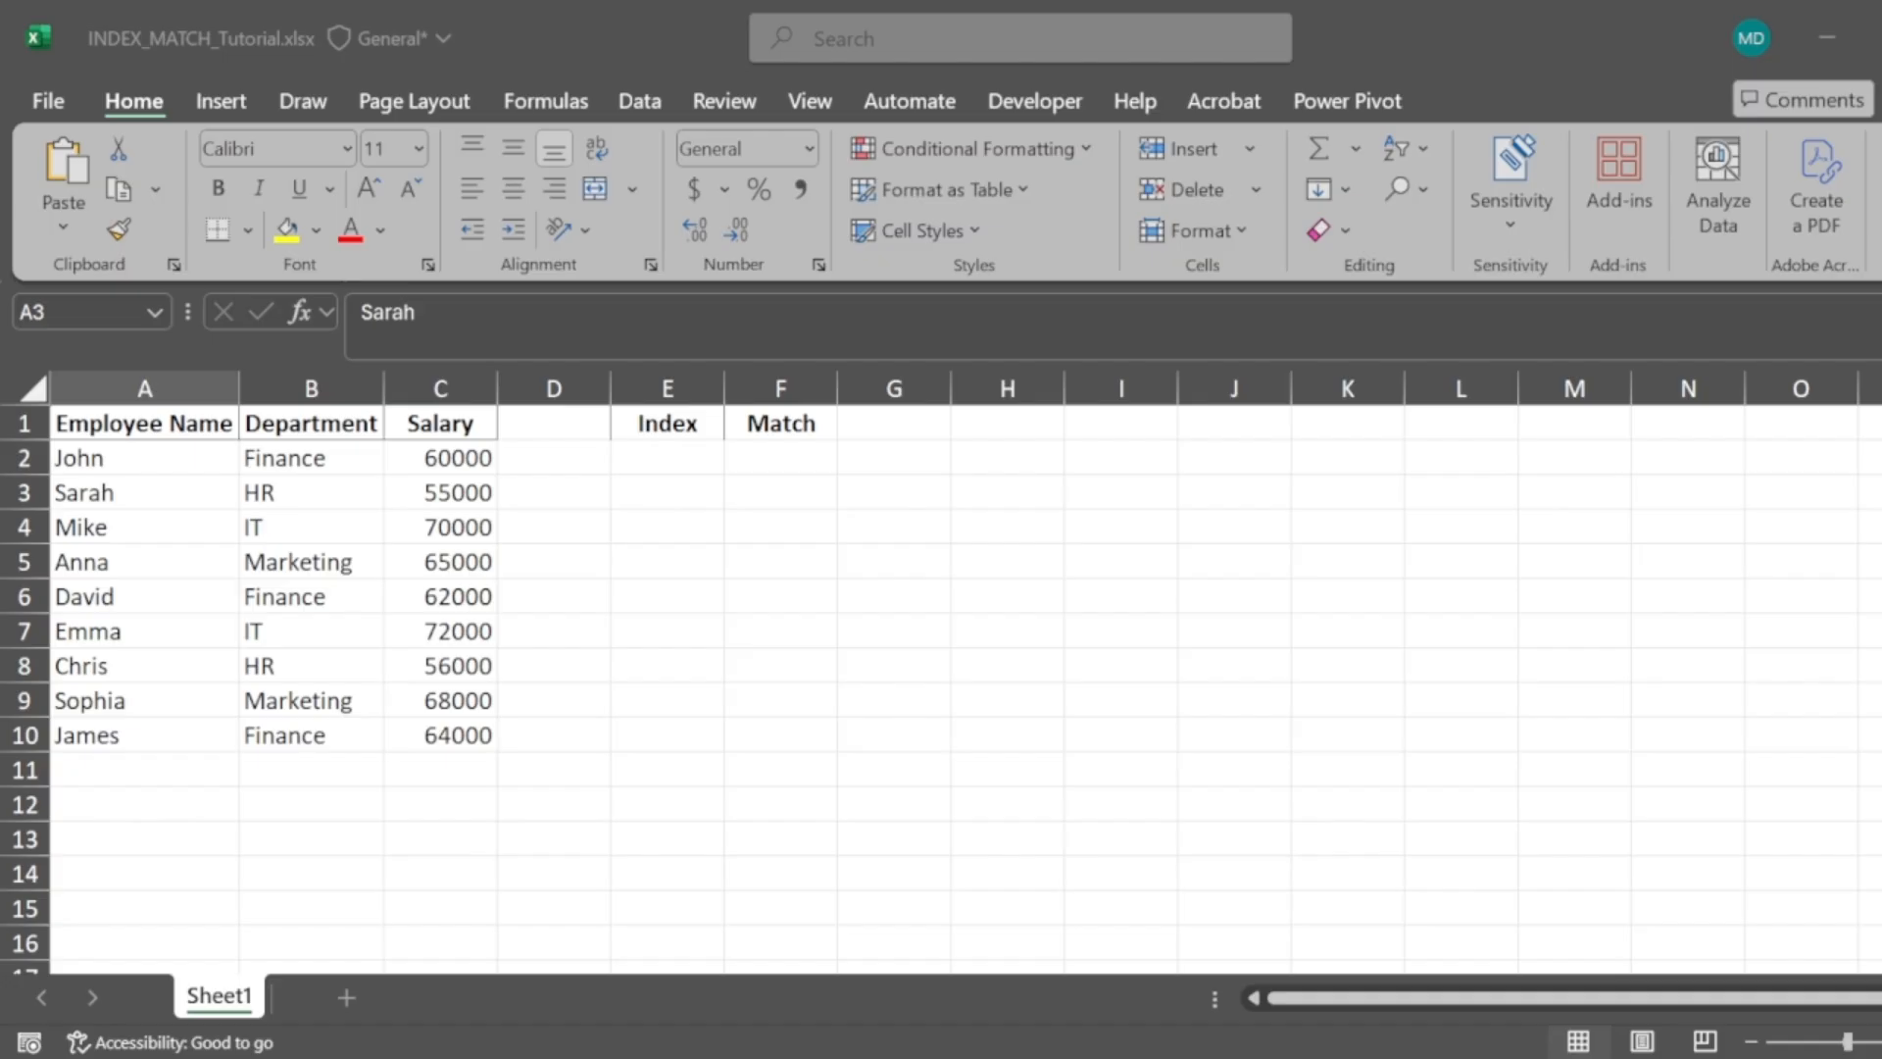
Select cells A1 through A5 in the Employee Name column to show the position counting
click(1567, 630)
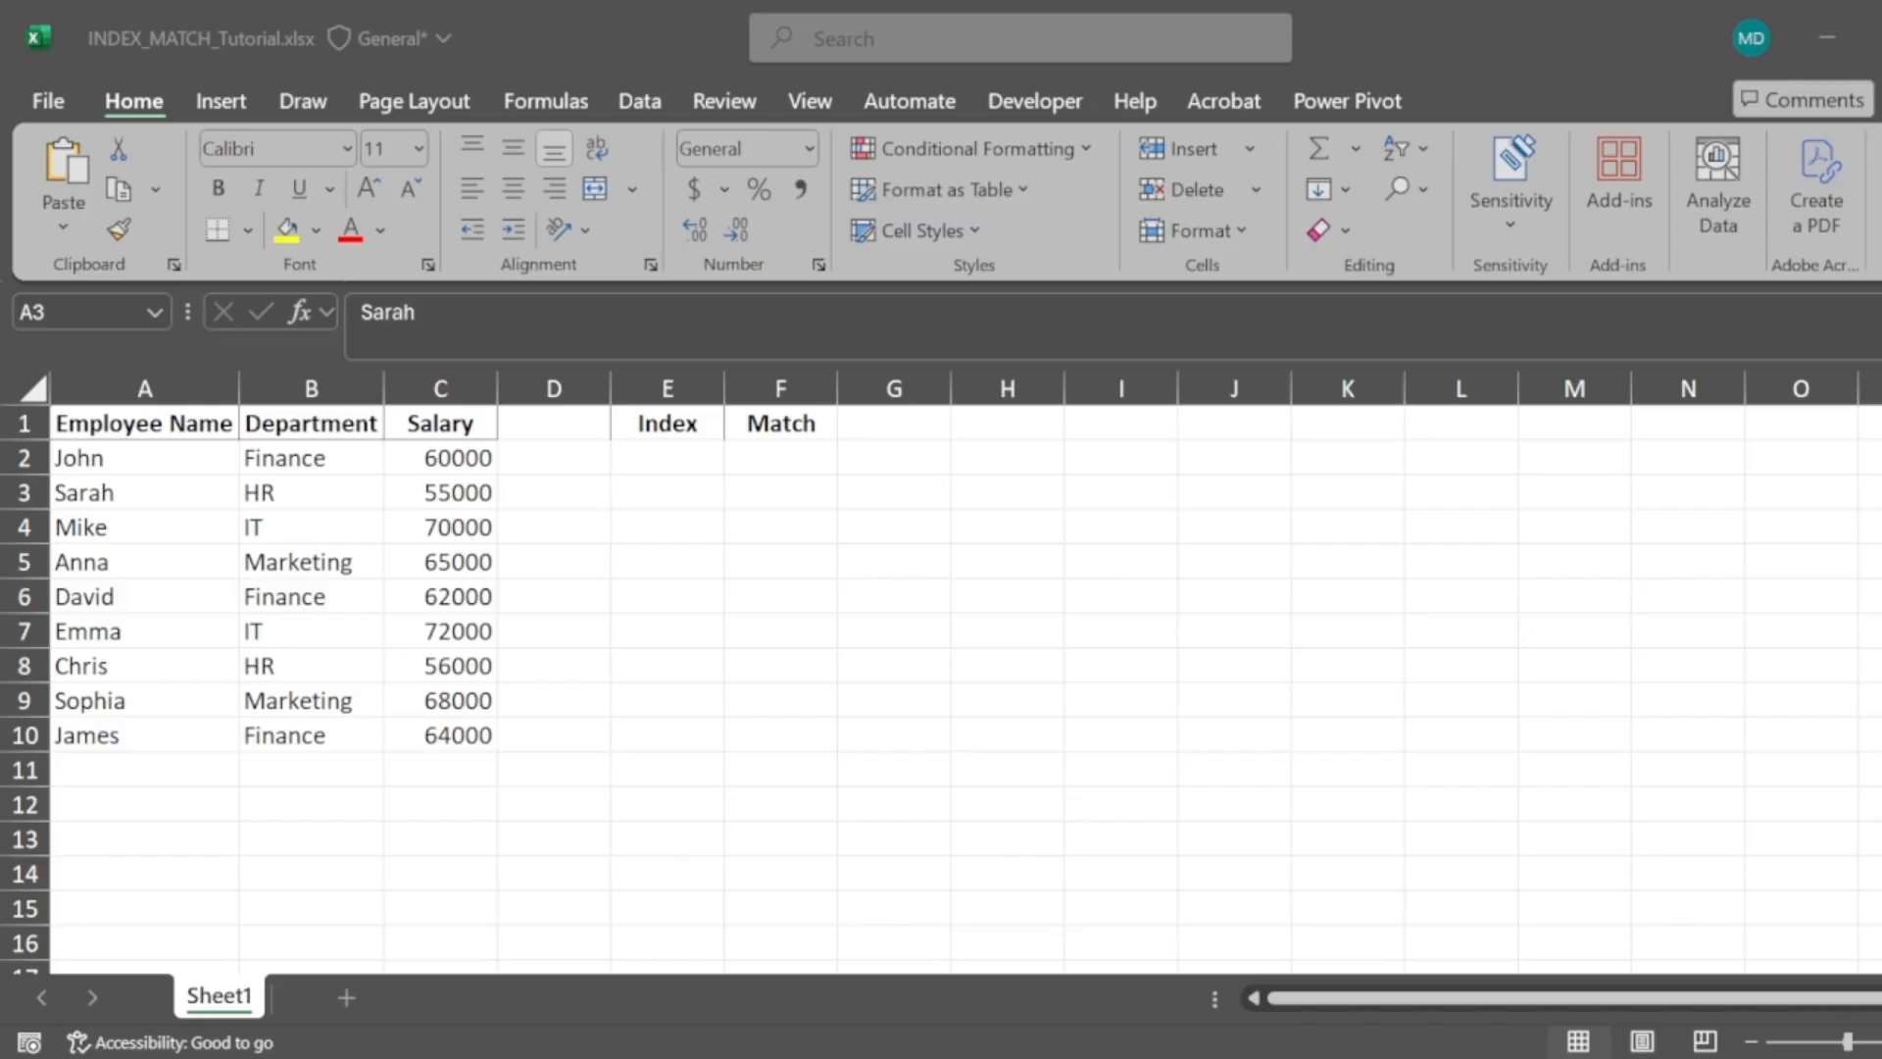
click(1567, 631)
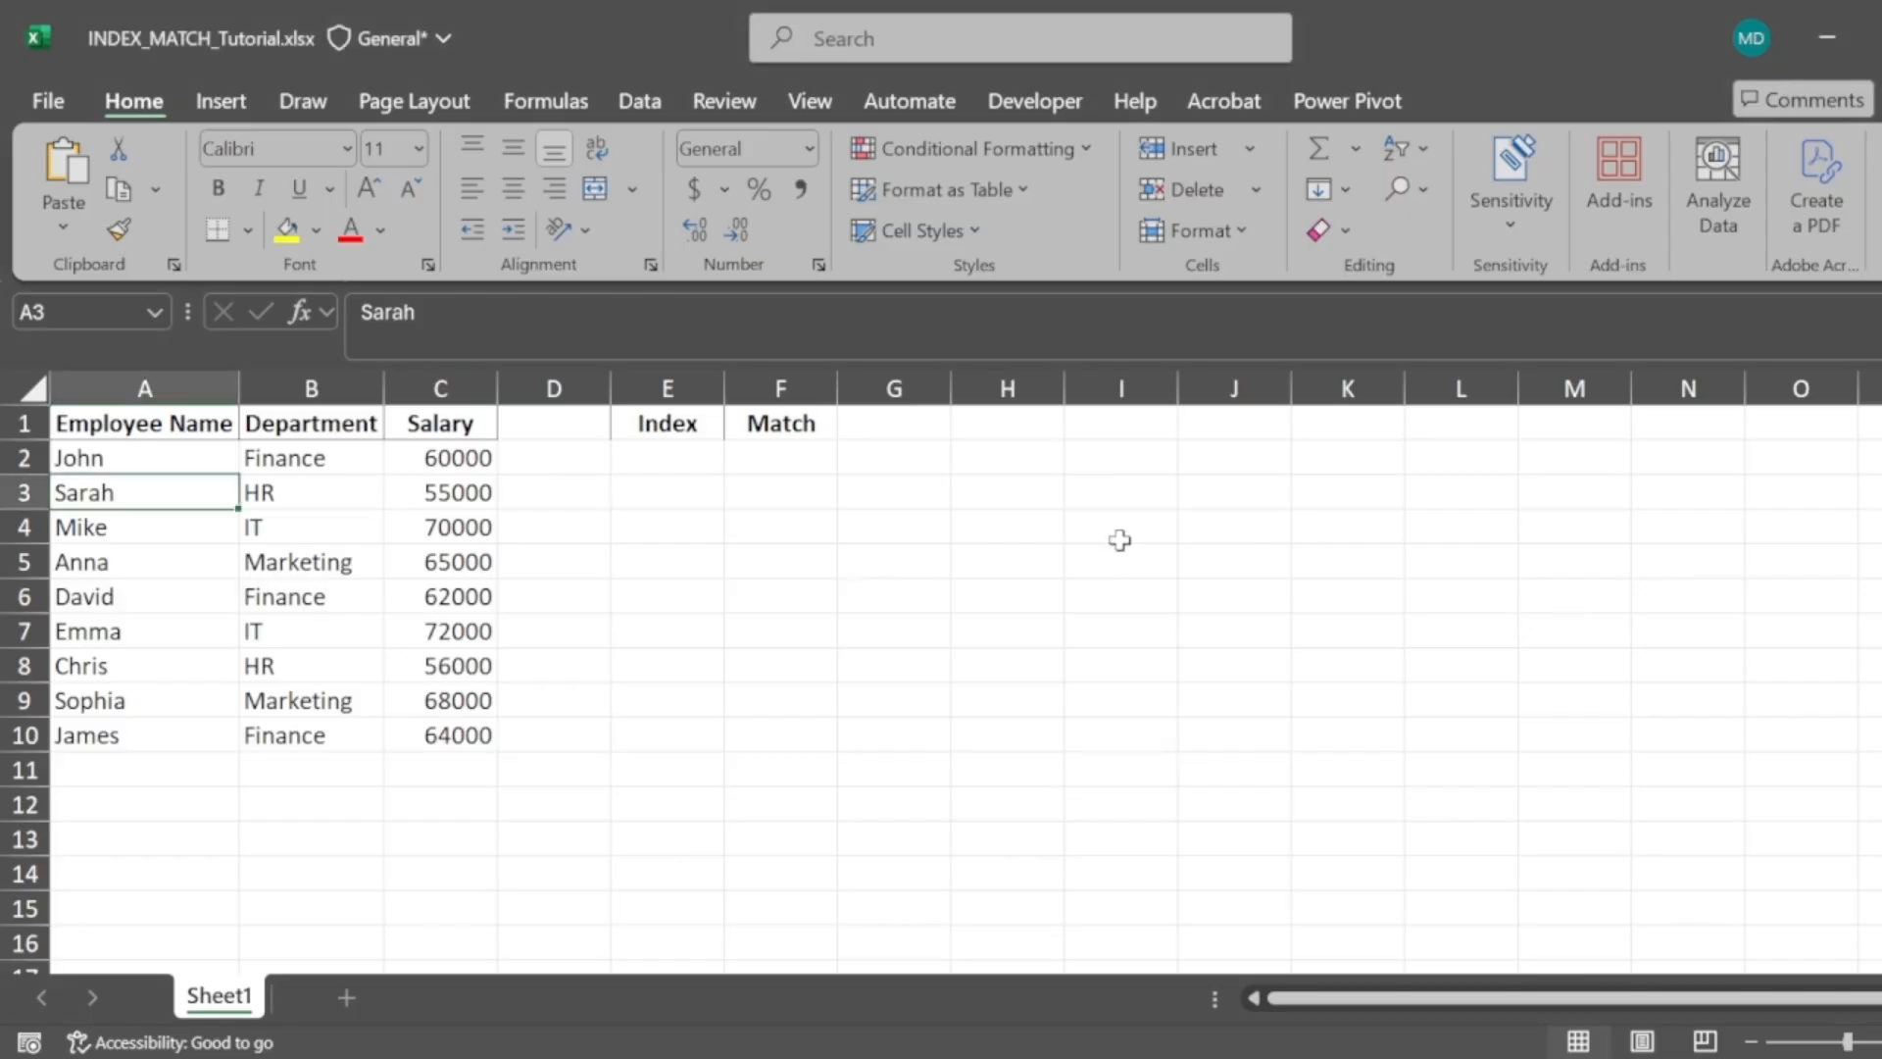
key(Up)
key(Up)
key(shift+Down)
key(shift+Down)
key(shift+Down)
key(shift+Down)
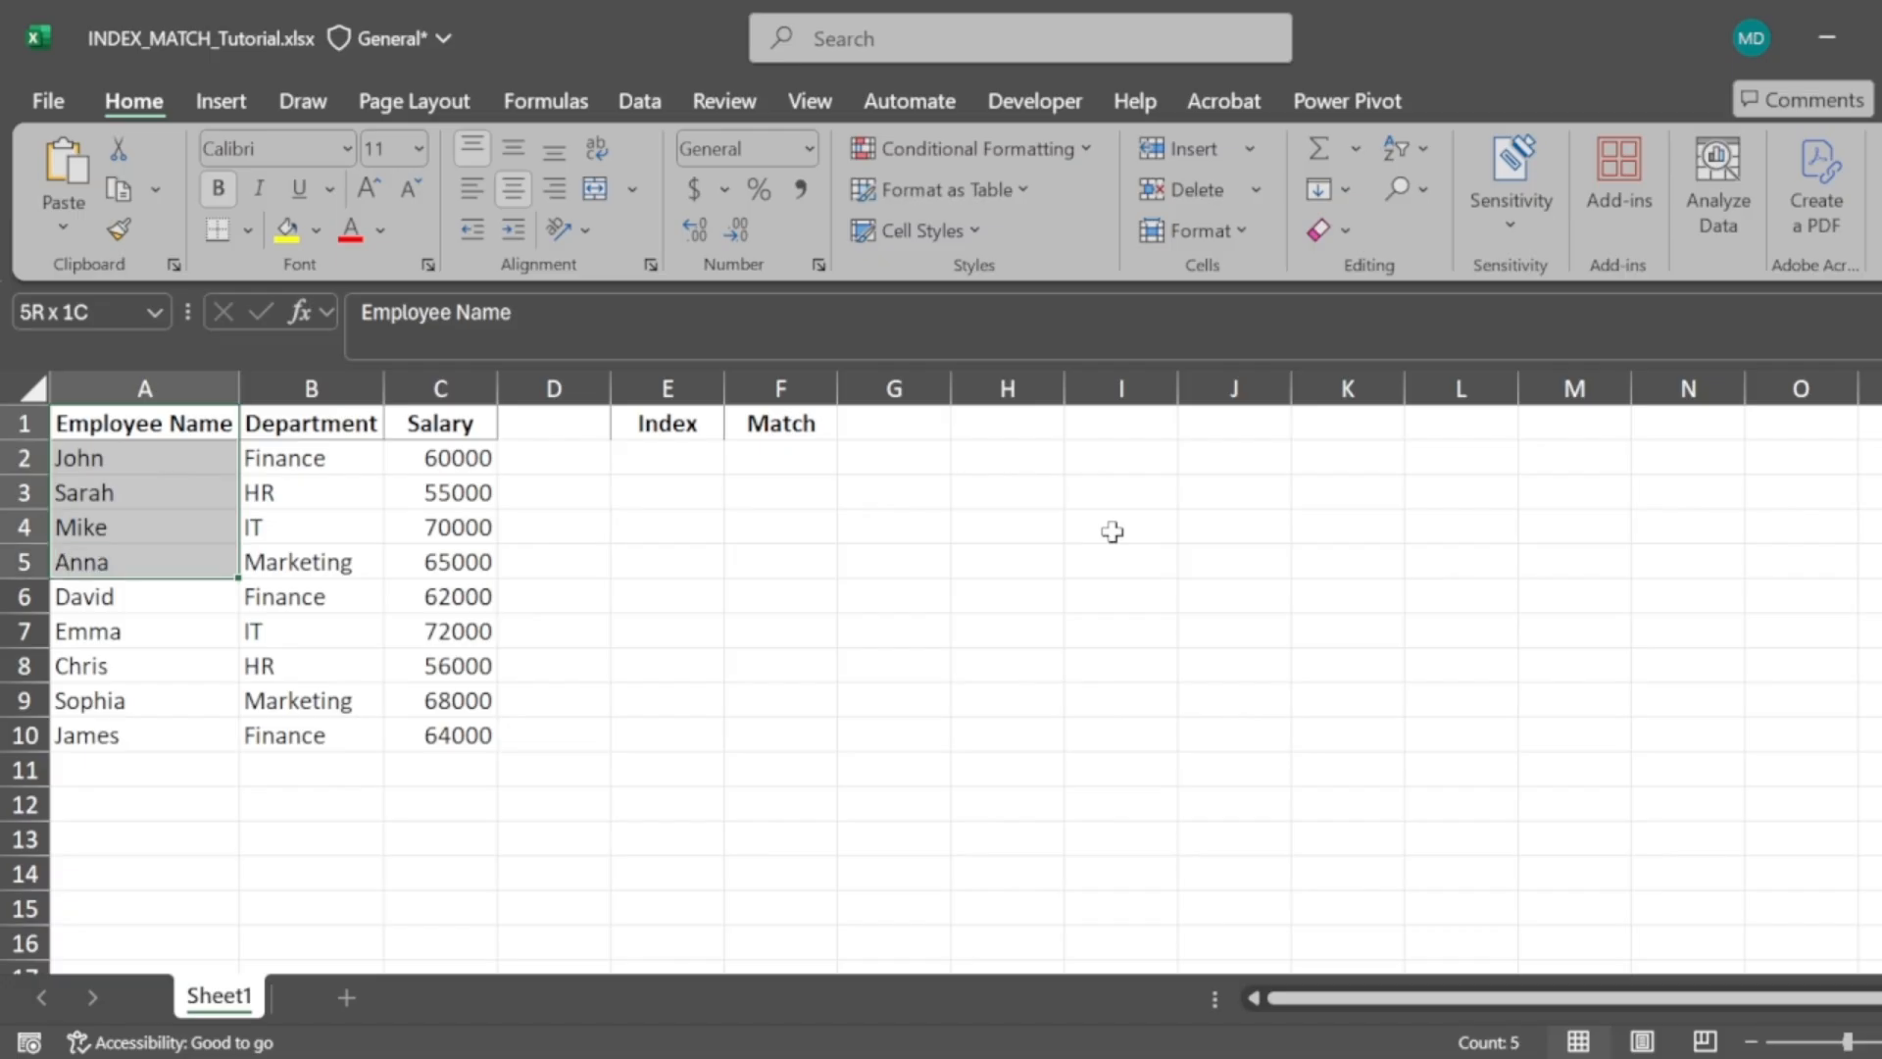
key(alt+Tab)
Enter the formula =INDEX(A1:A10,5) in cell E2 under Index
click(685, 466)
text(=index)
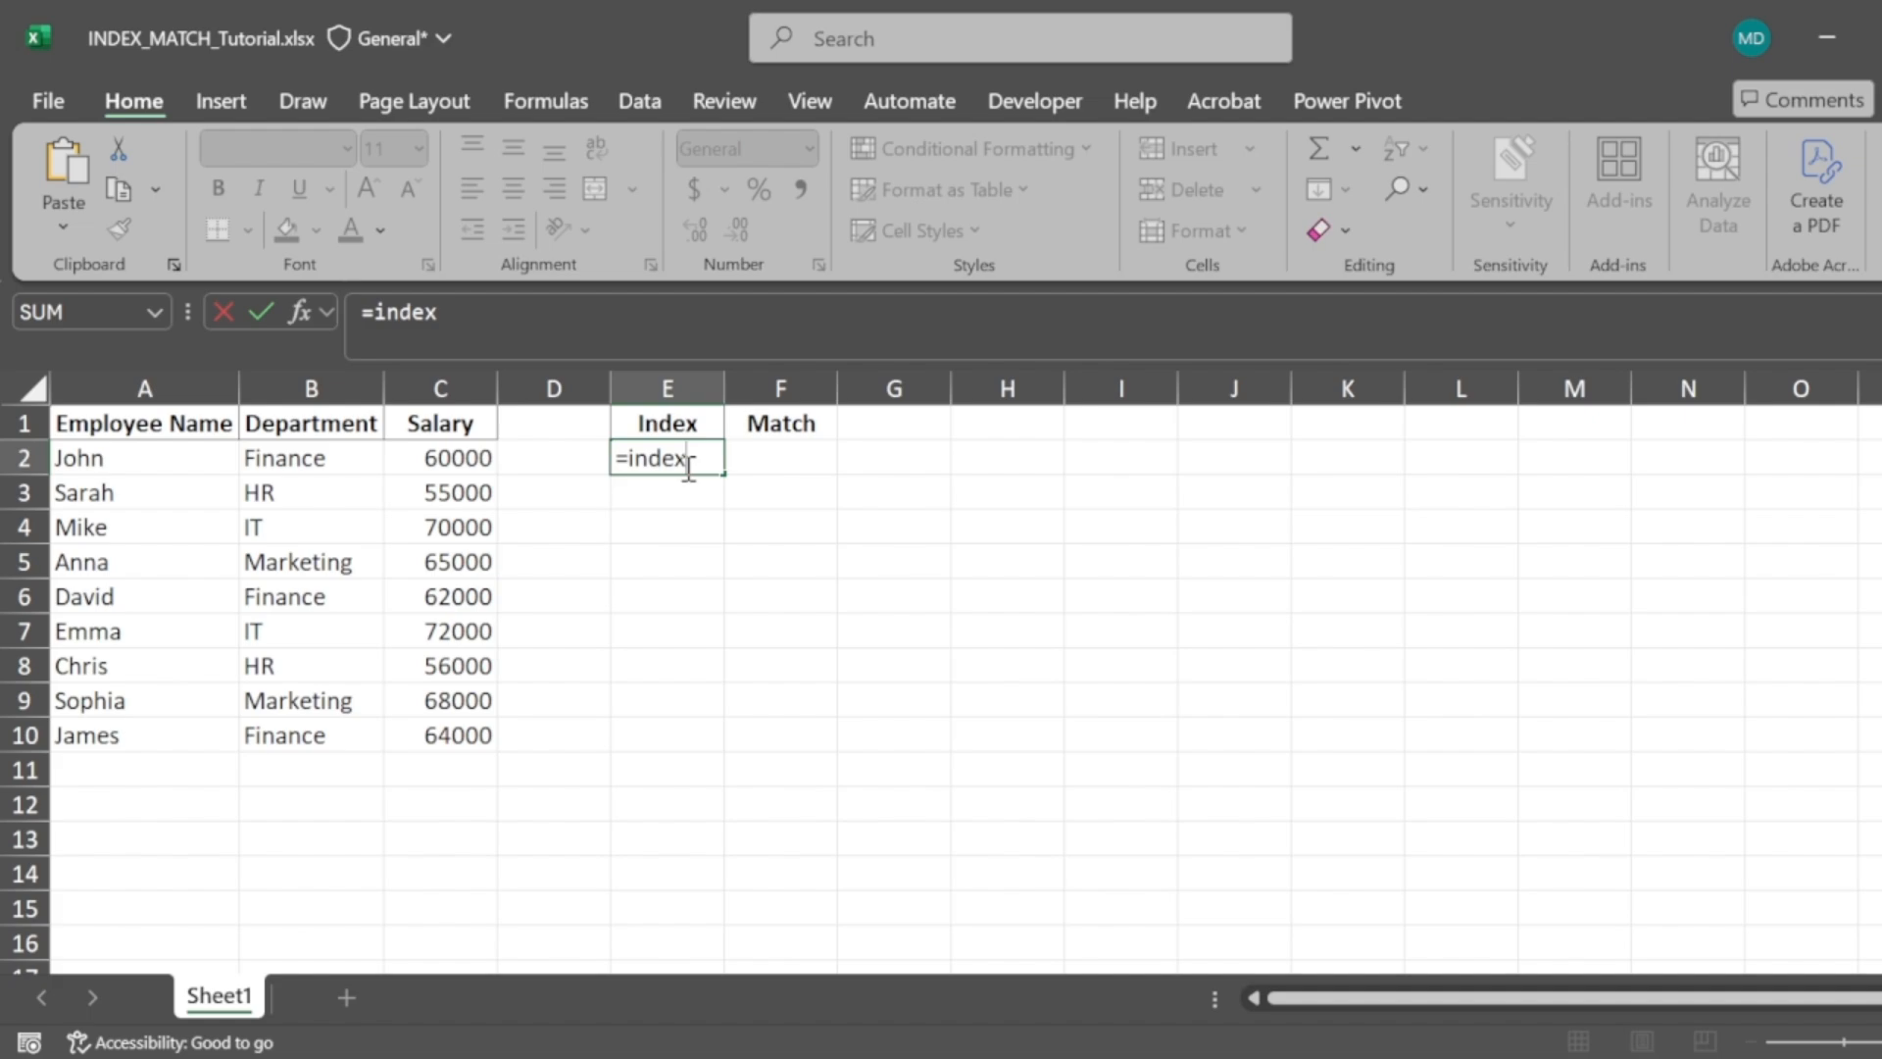
text(()
click(133, 424)
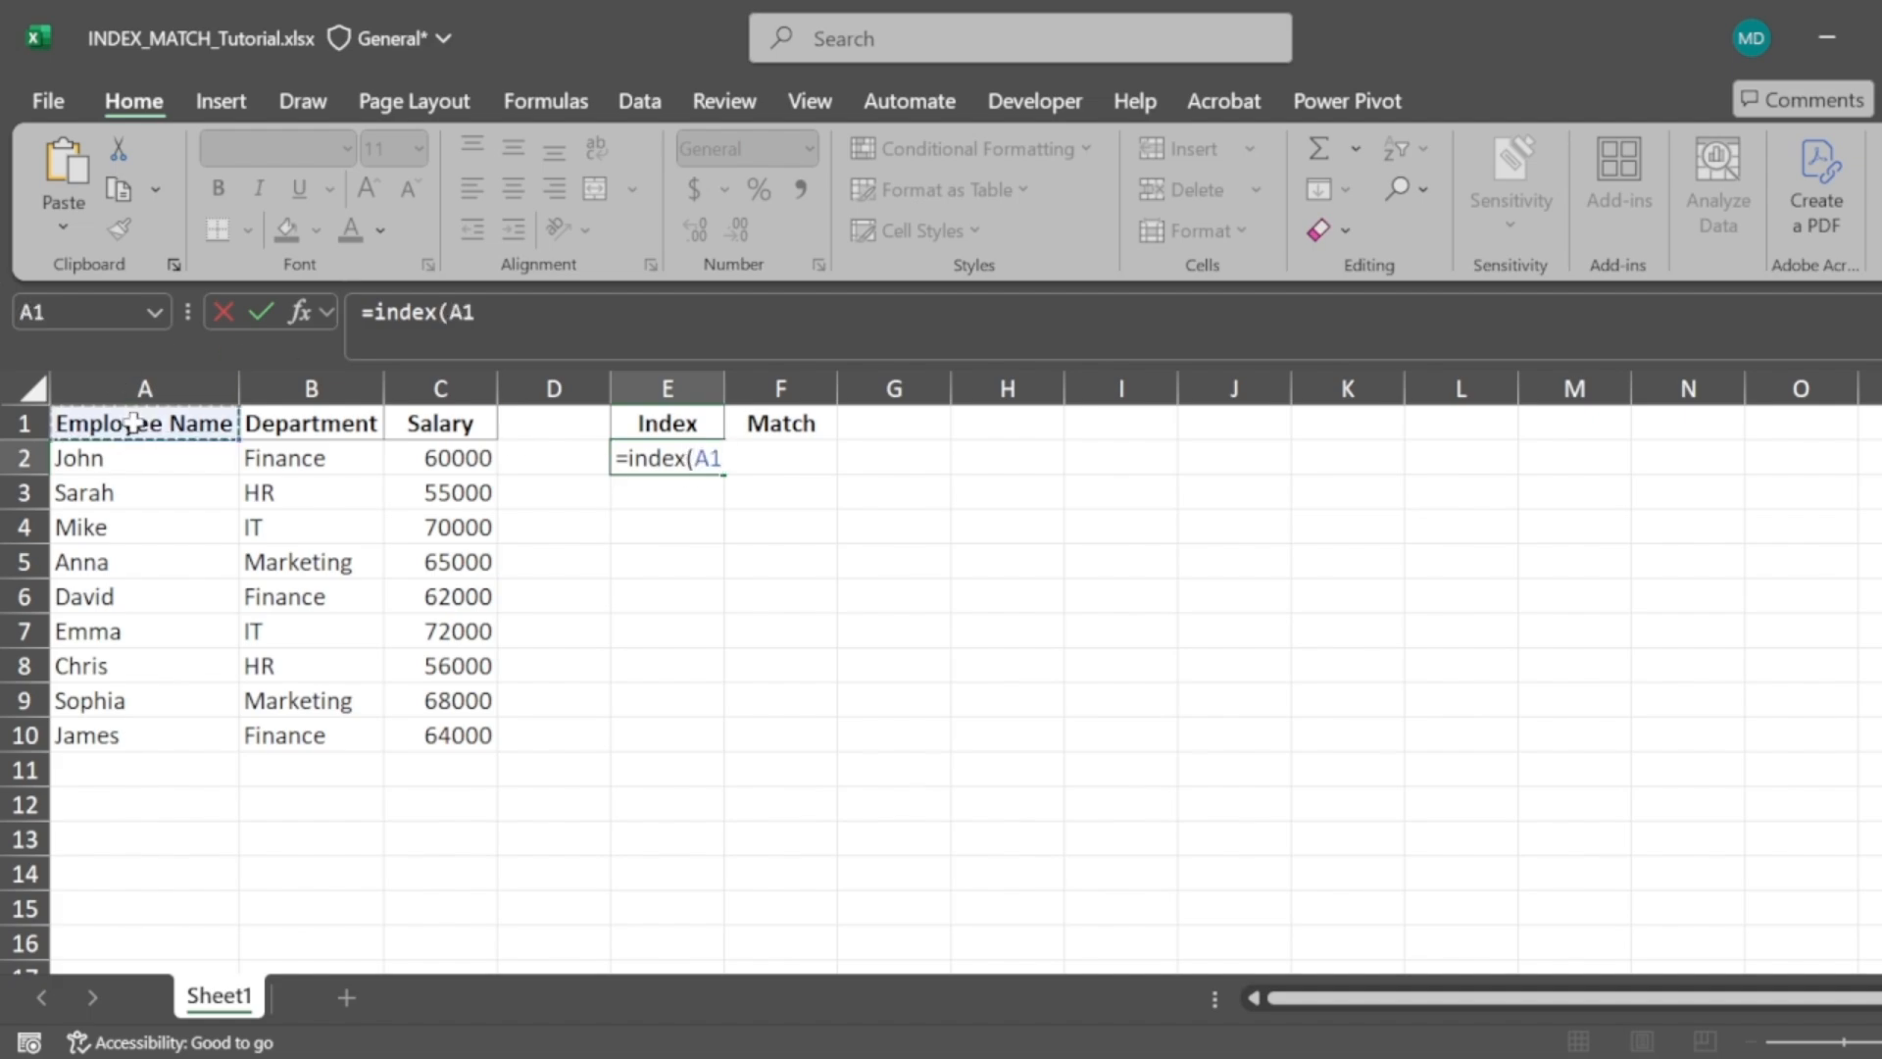
key(shift+Down)
key(shift+Down)
key(shift+Down)
key(shift+Down)
key(shift+Down)
key(shift+Down)
key(shift+Down)
key(shift+Down)
key(shift+Down)
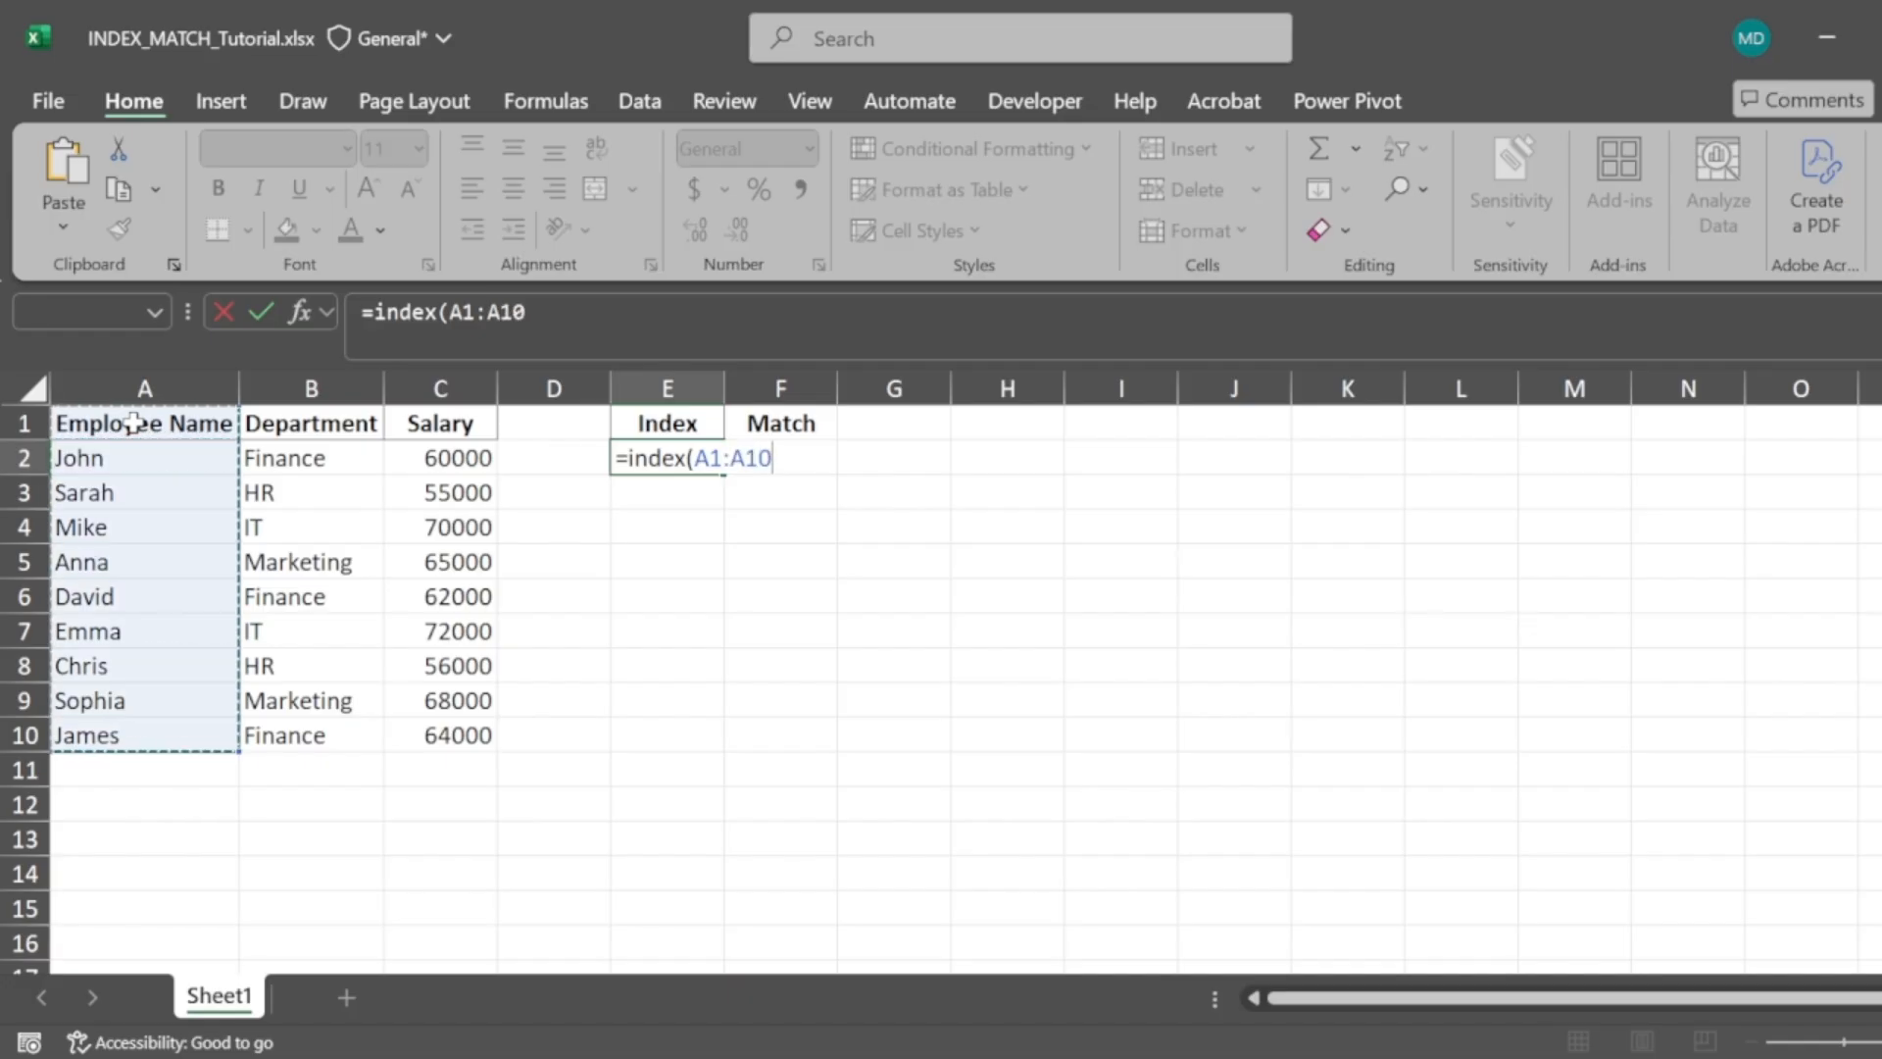
text(,)
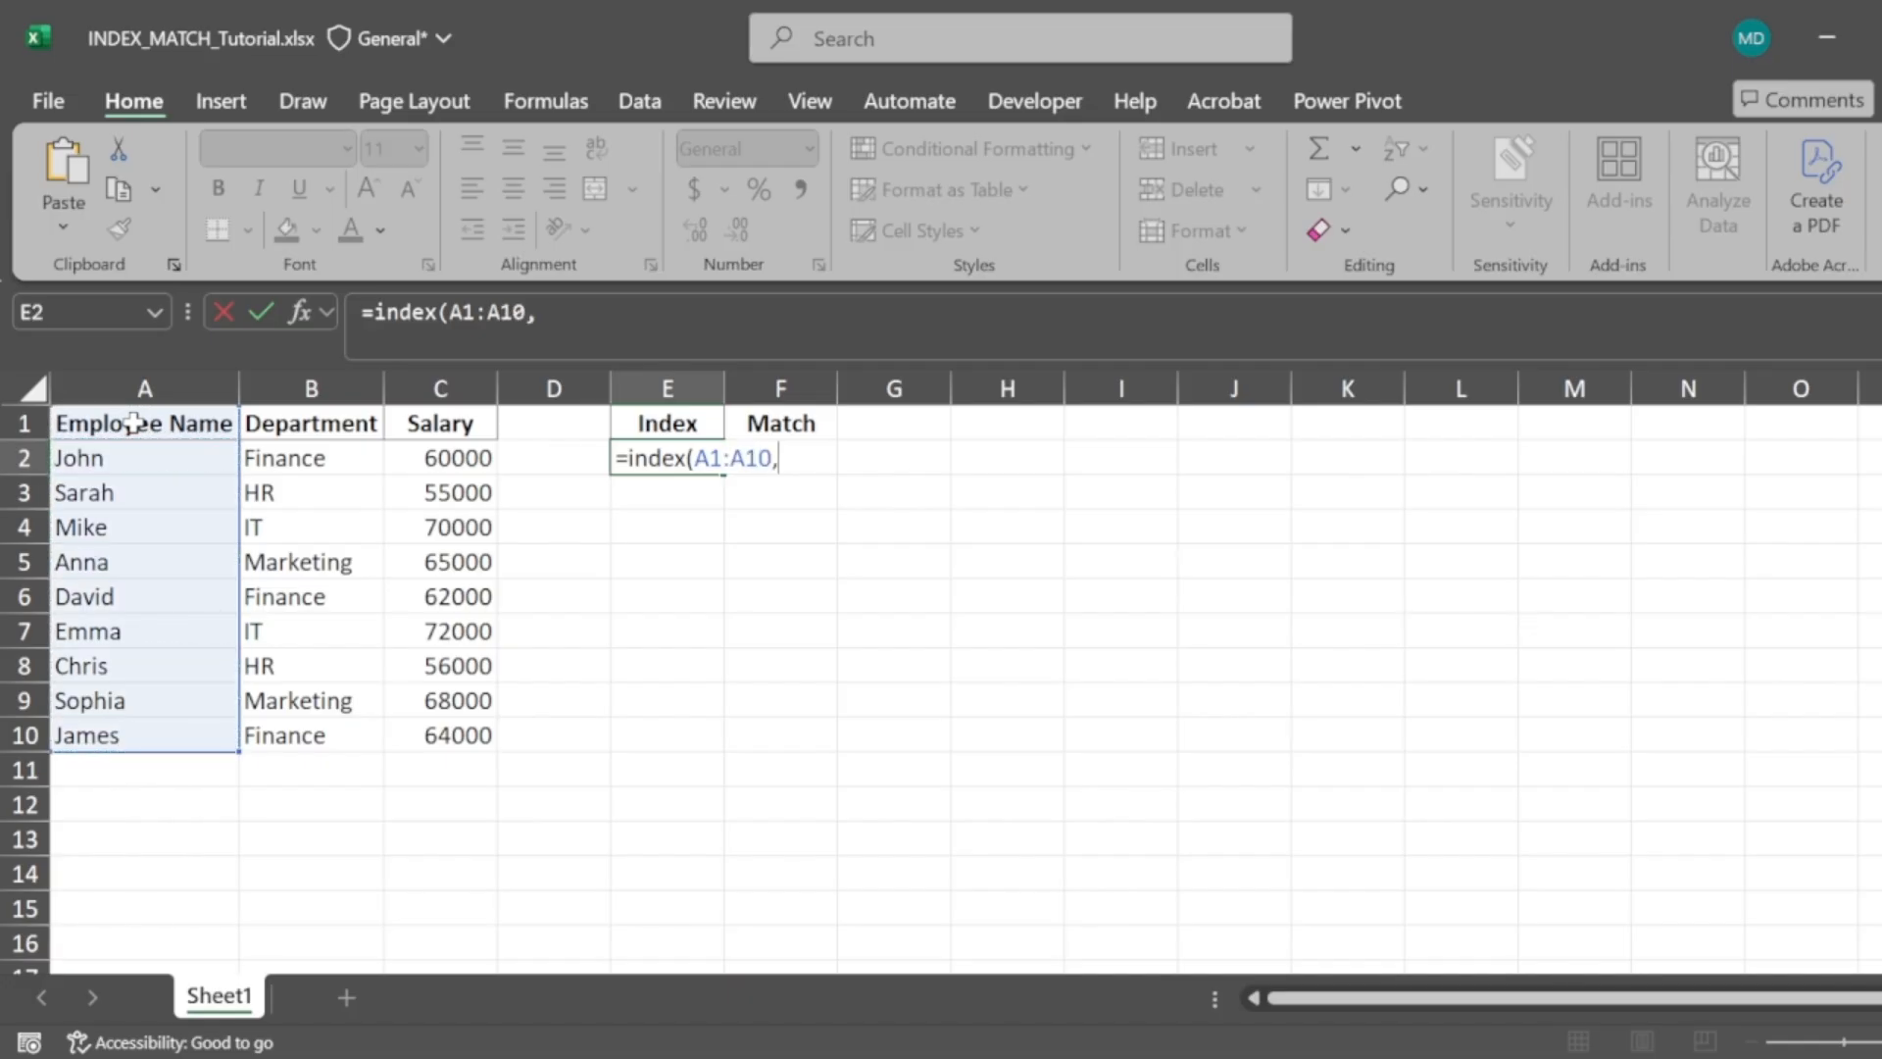
text(5))
key(Return)
key(Up)
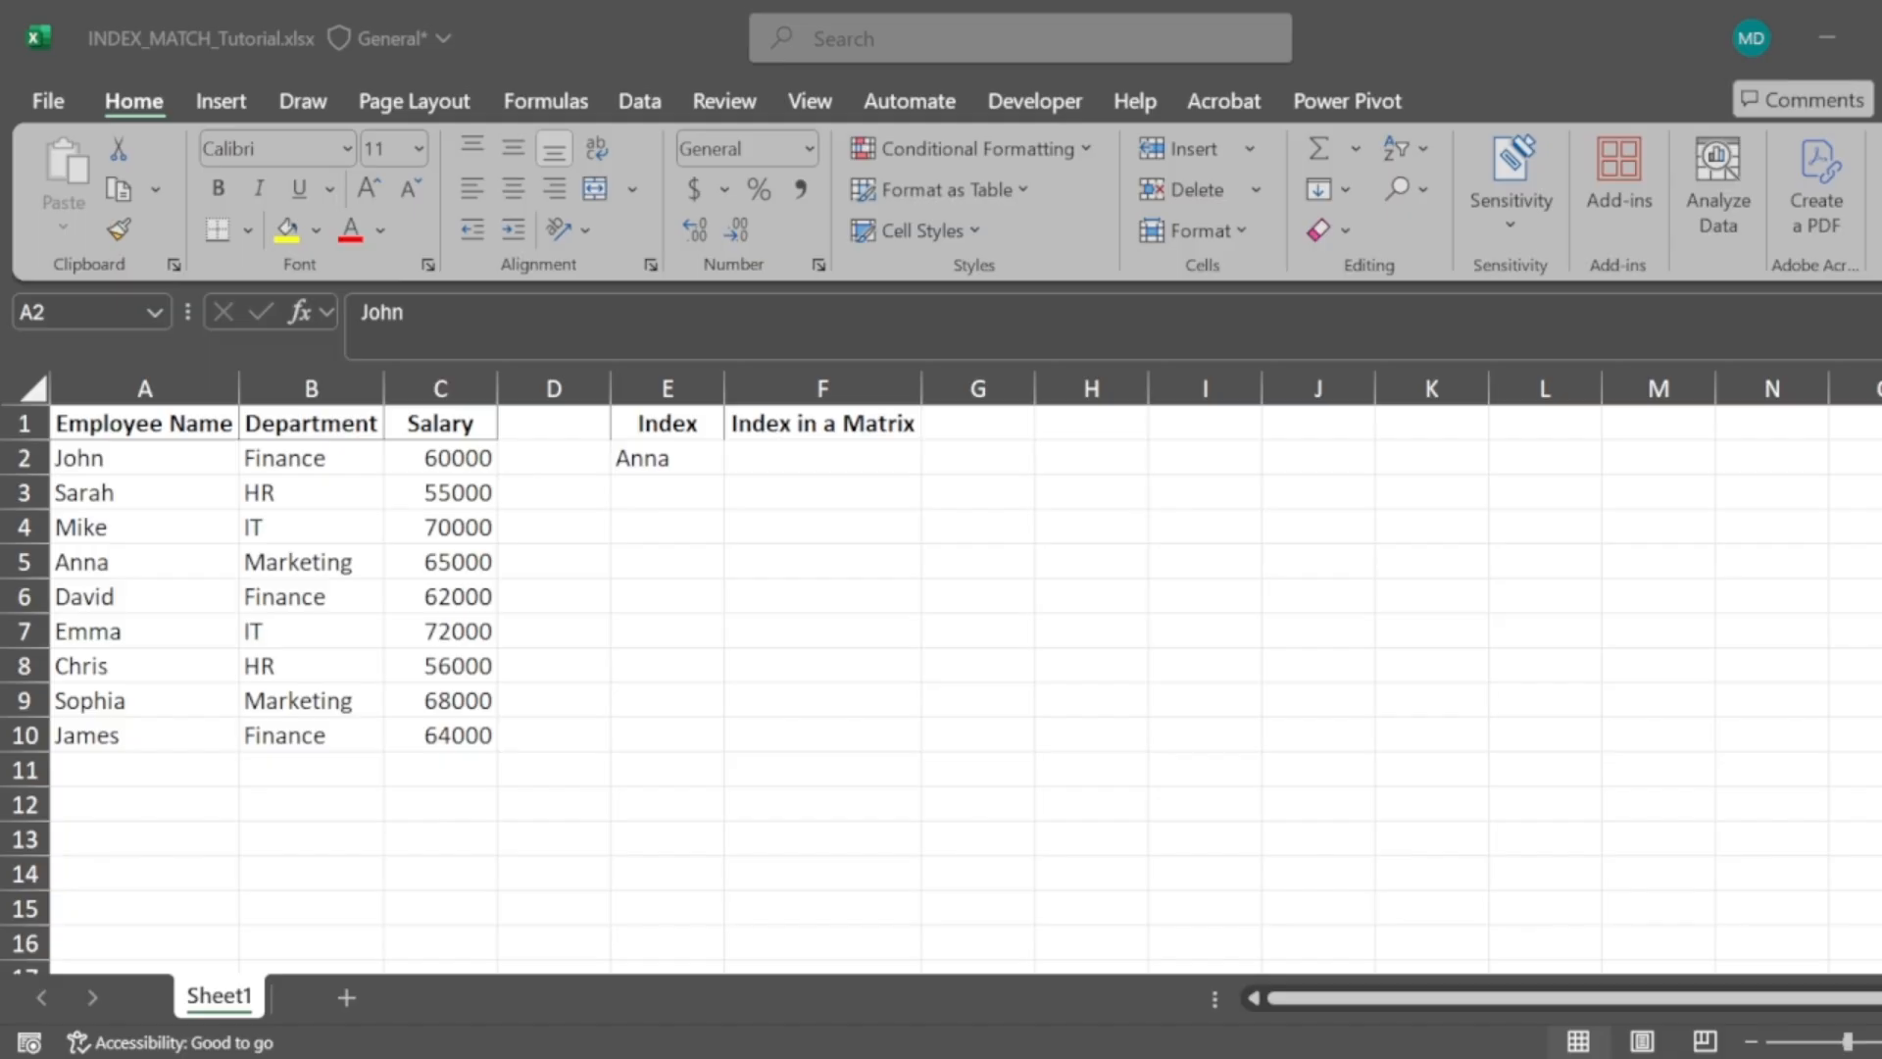
Highlight row 5 and the Salary column, then select their intersection cell C5
click(1797, 745)
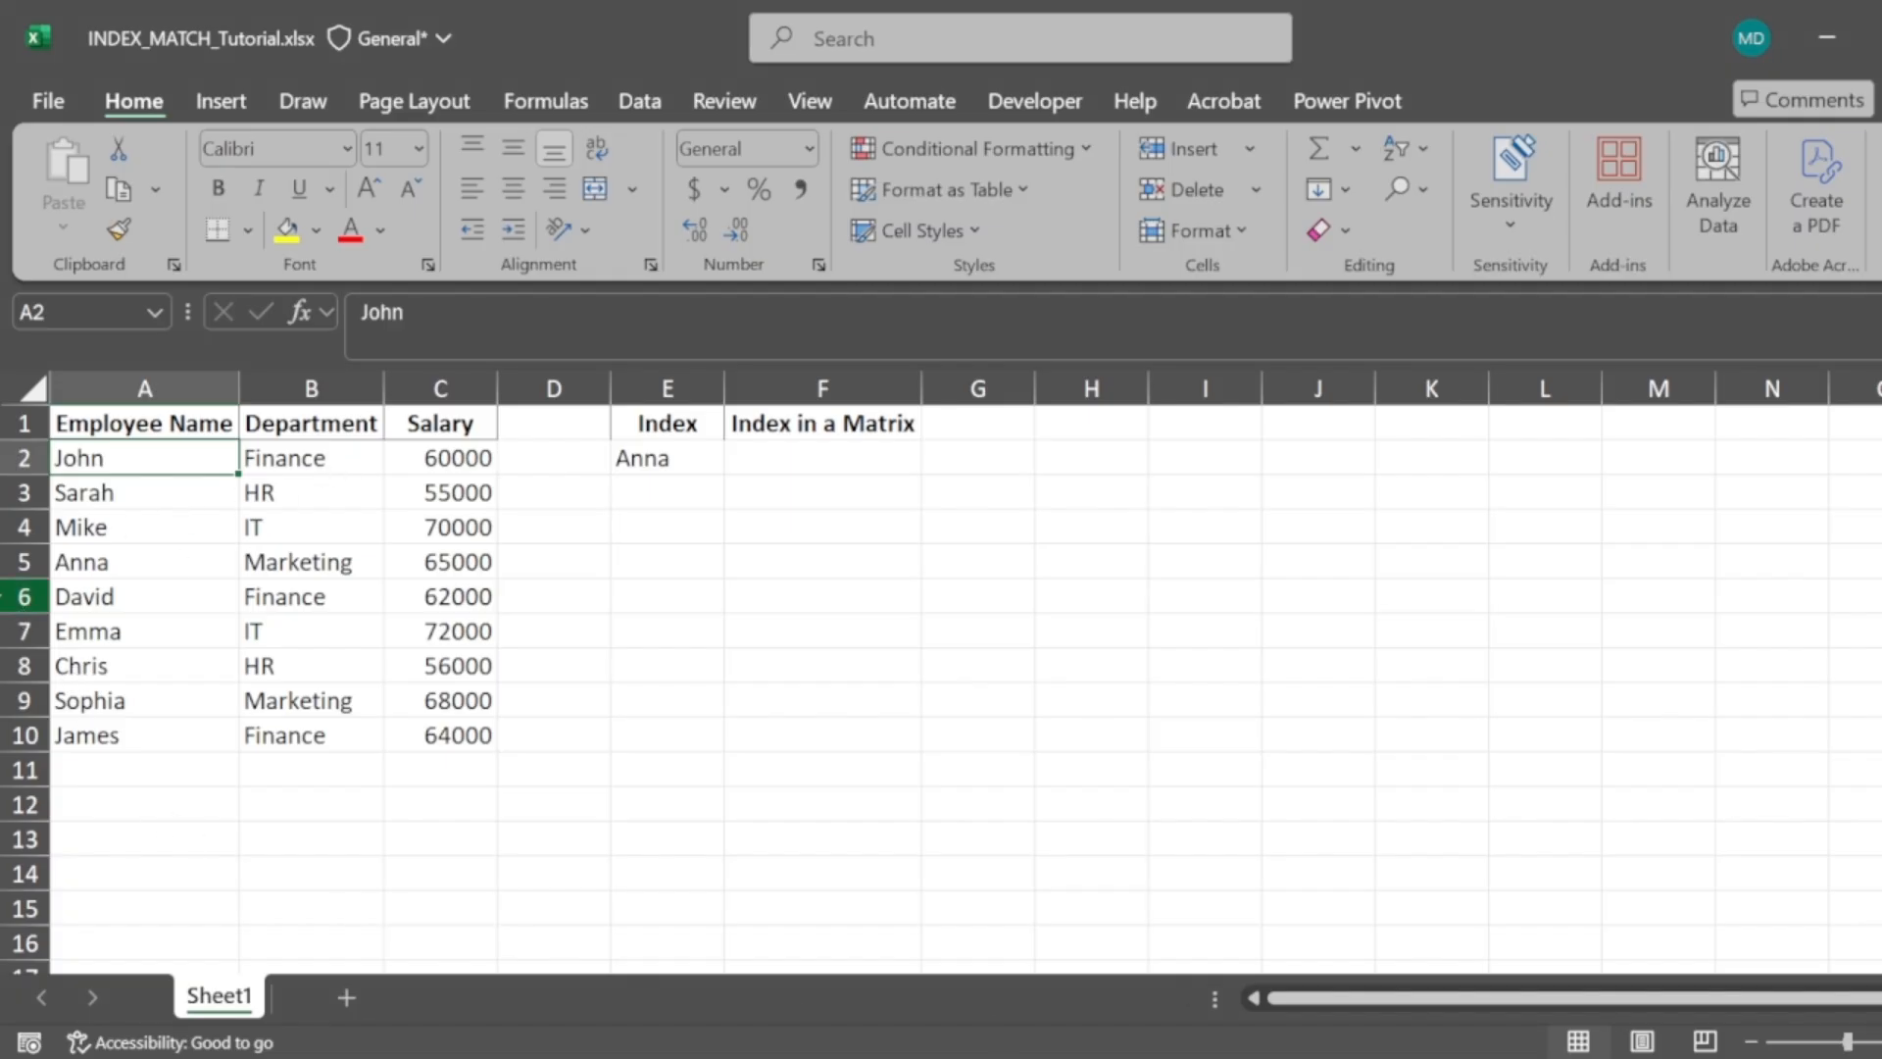
click(14, 562)
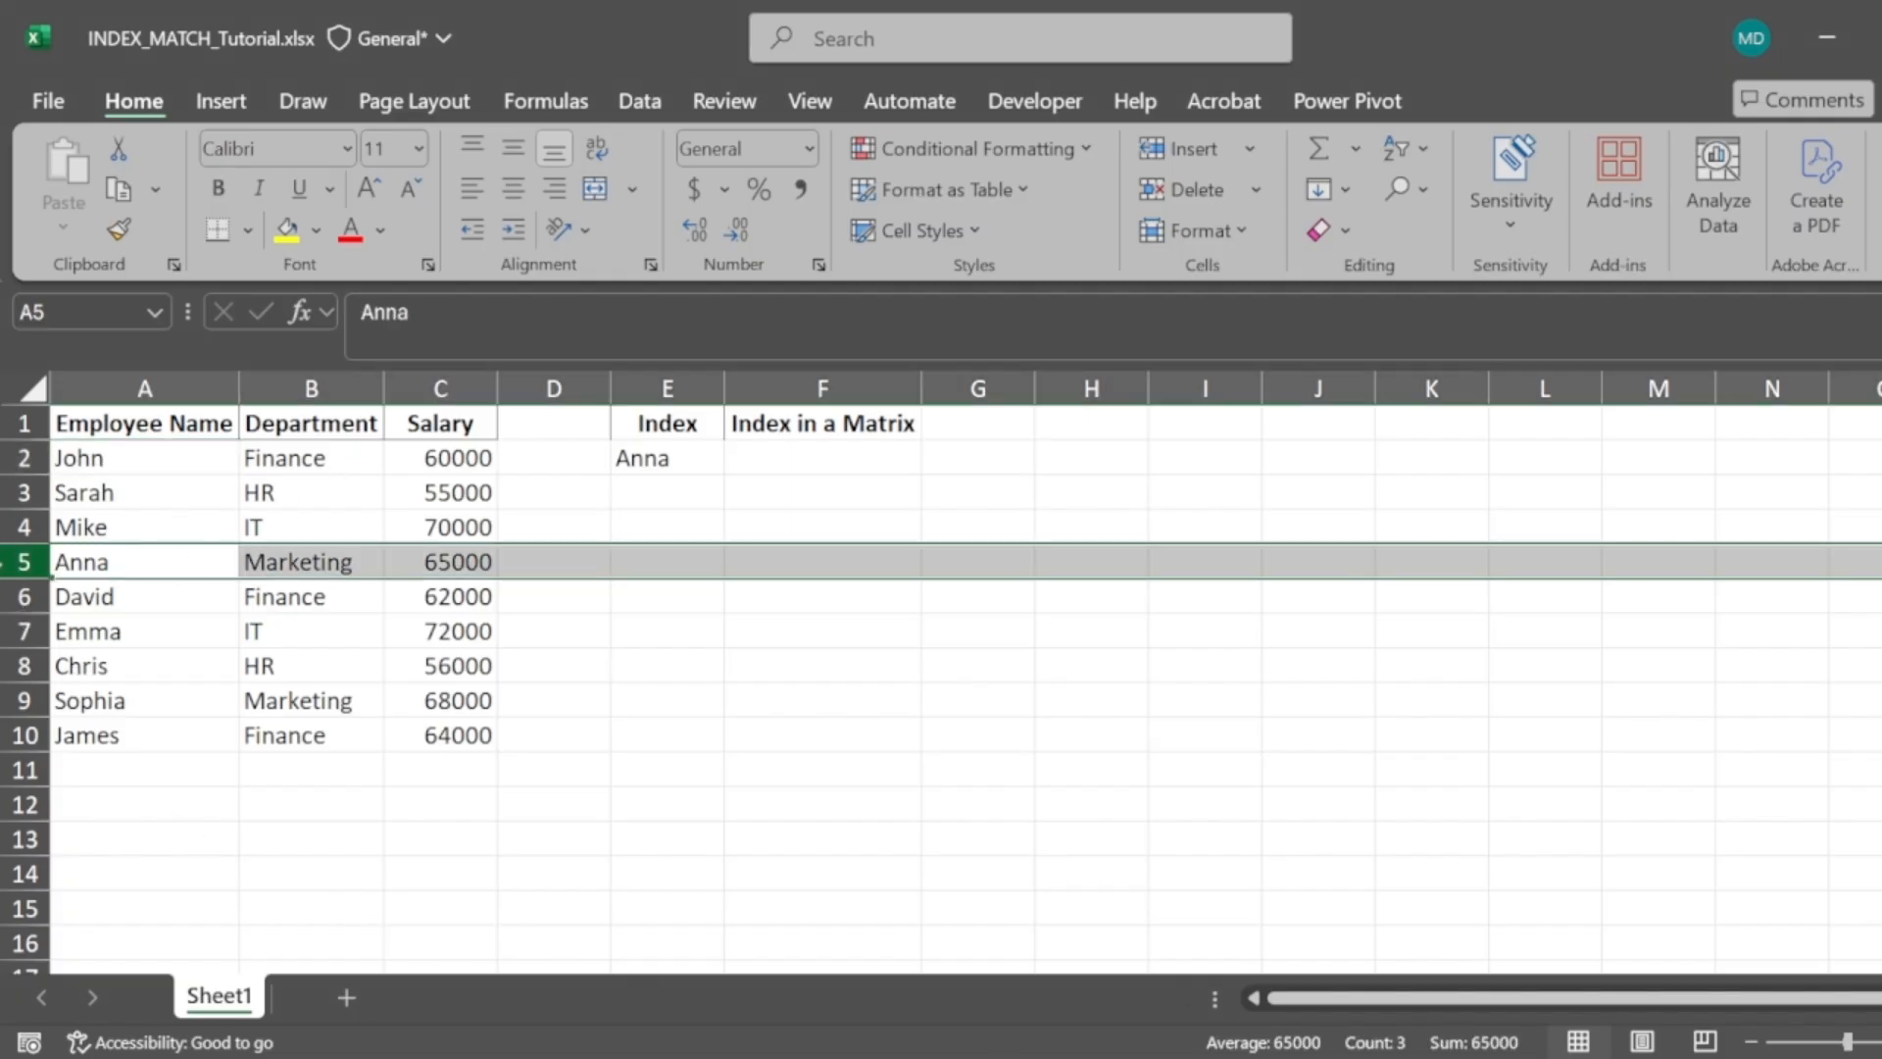
click(411, 397)
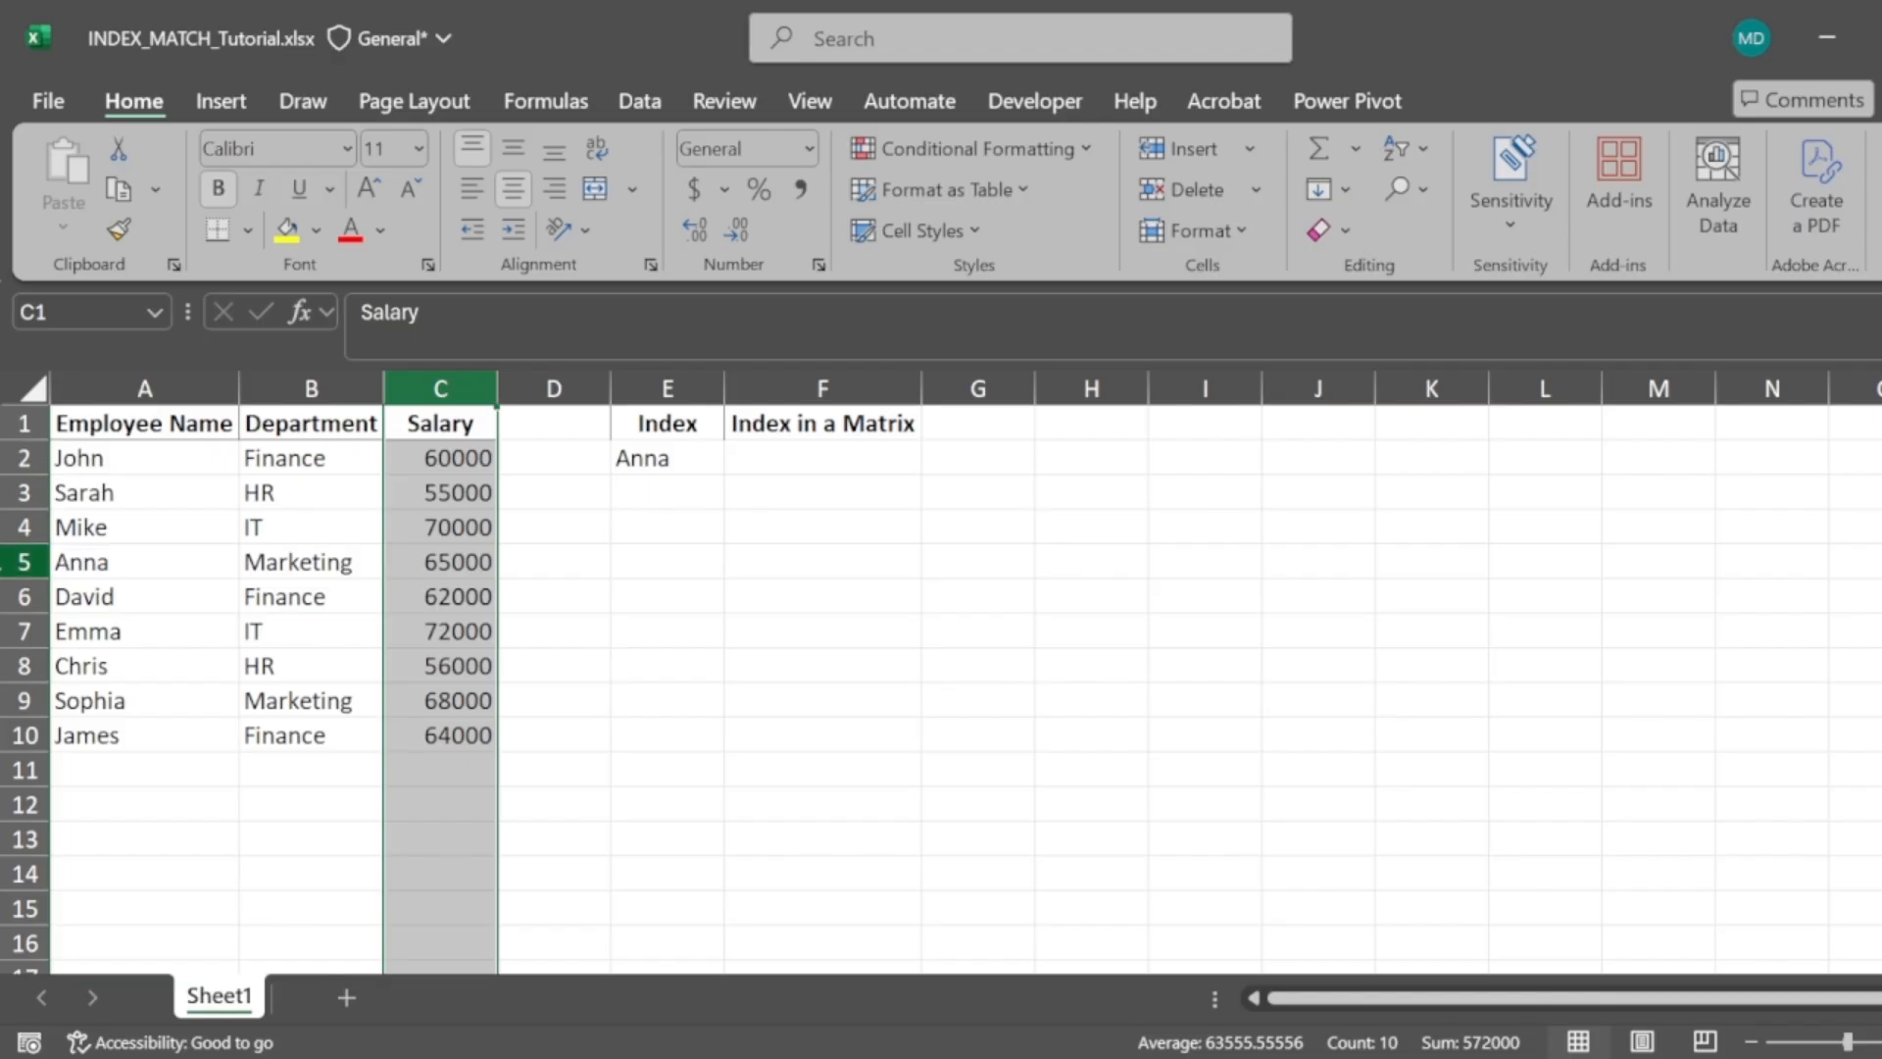
click(429, 558)
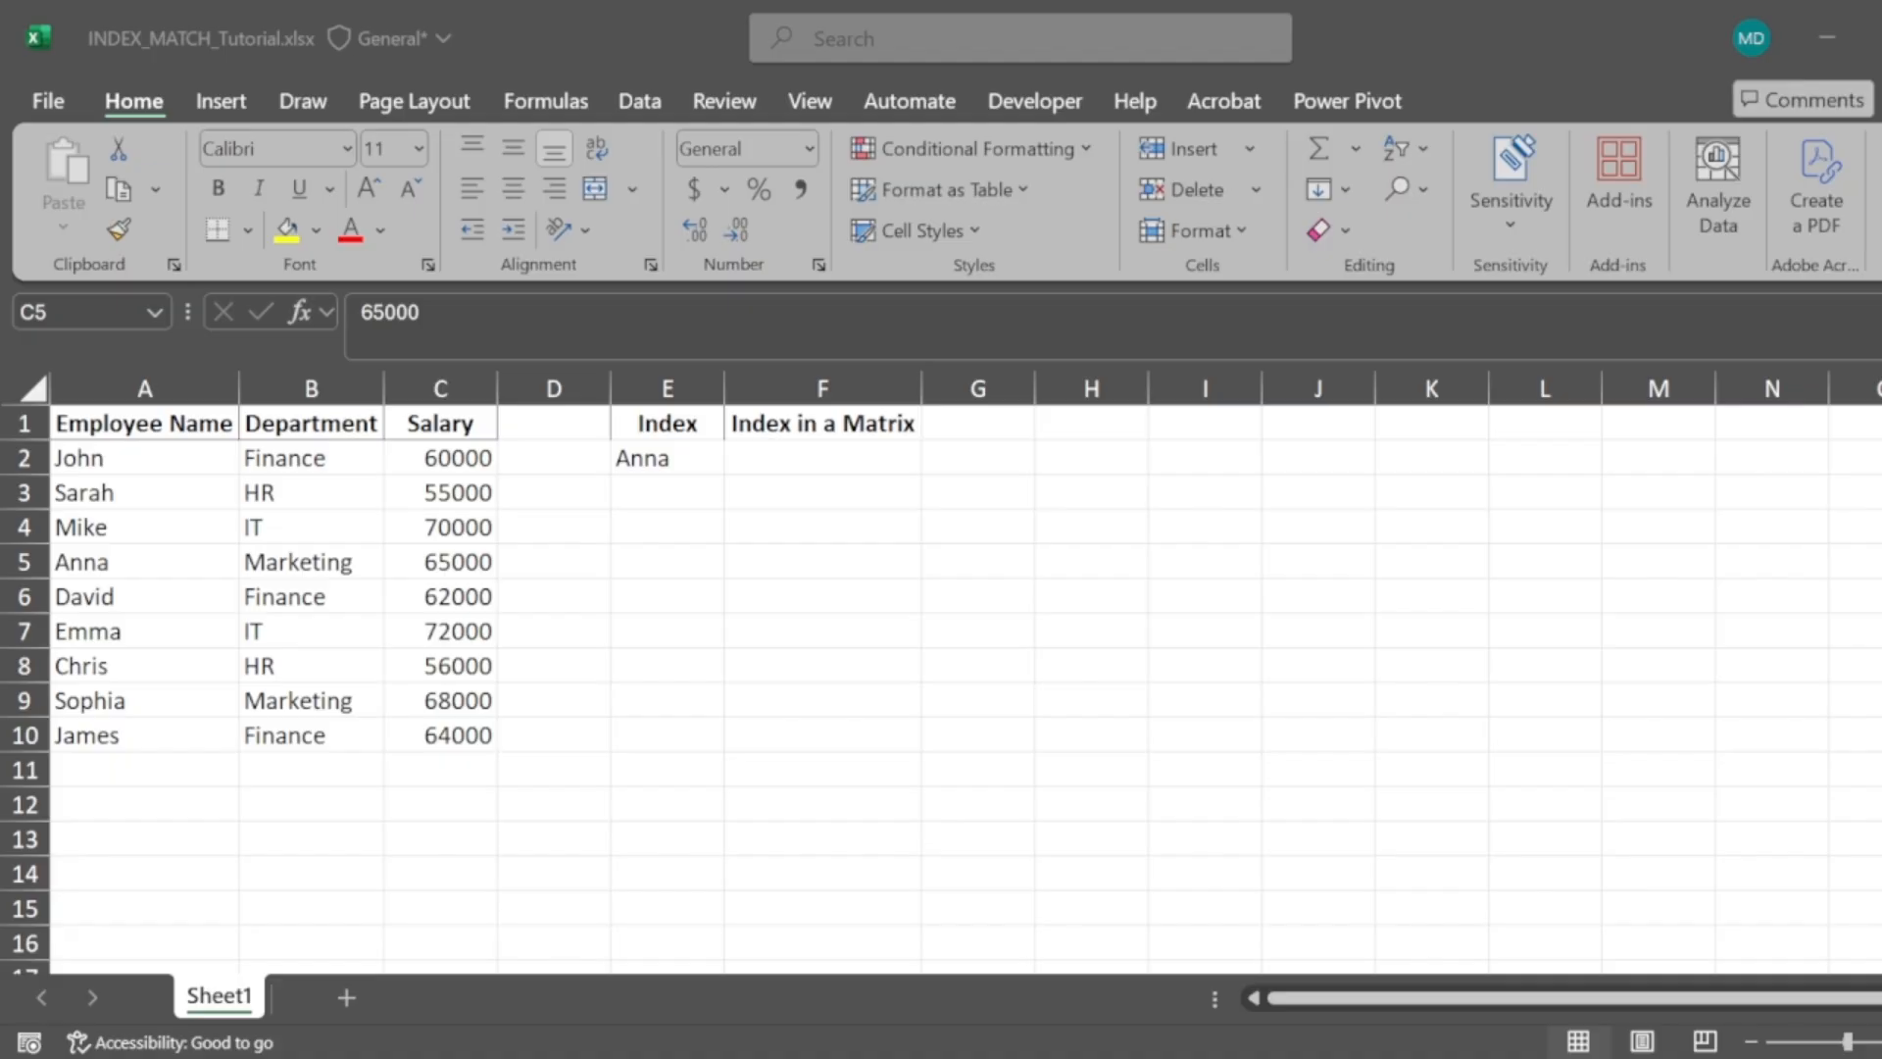
Enter the formula =INDEX(A2:C10,4,3) in cell F2 under Index in a Matrix
click(849, 745)
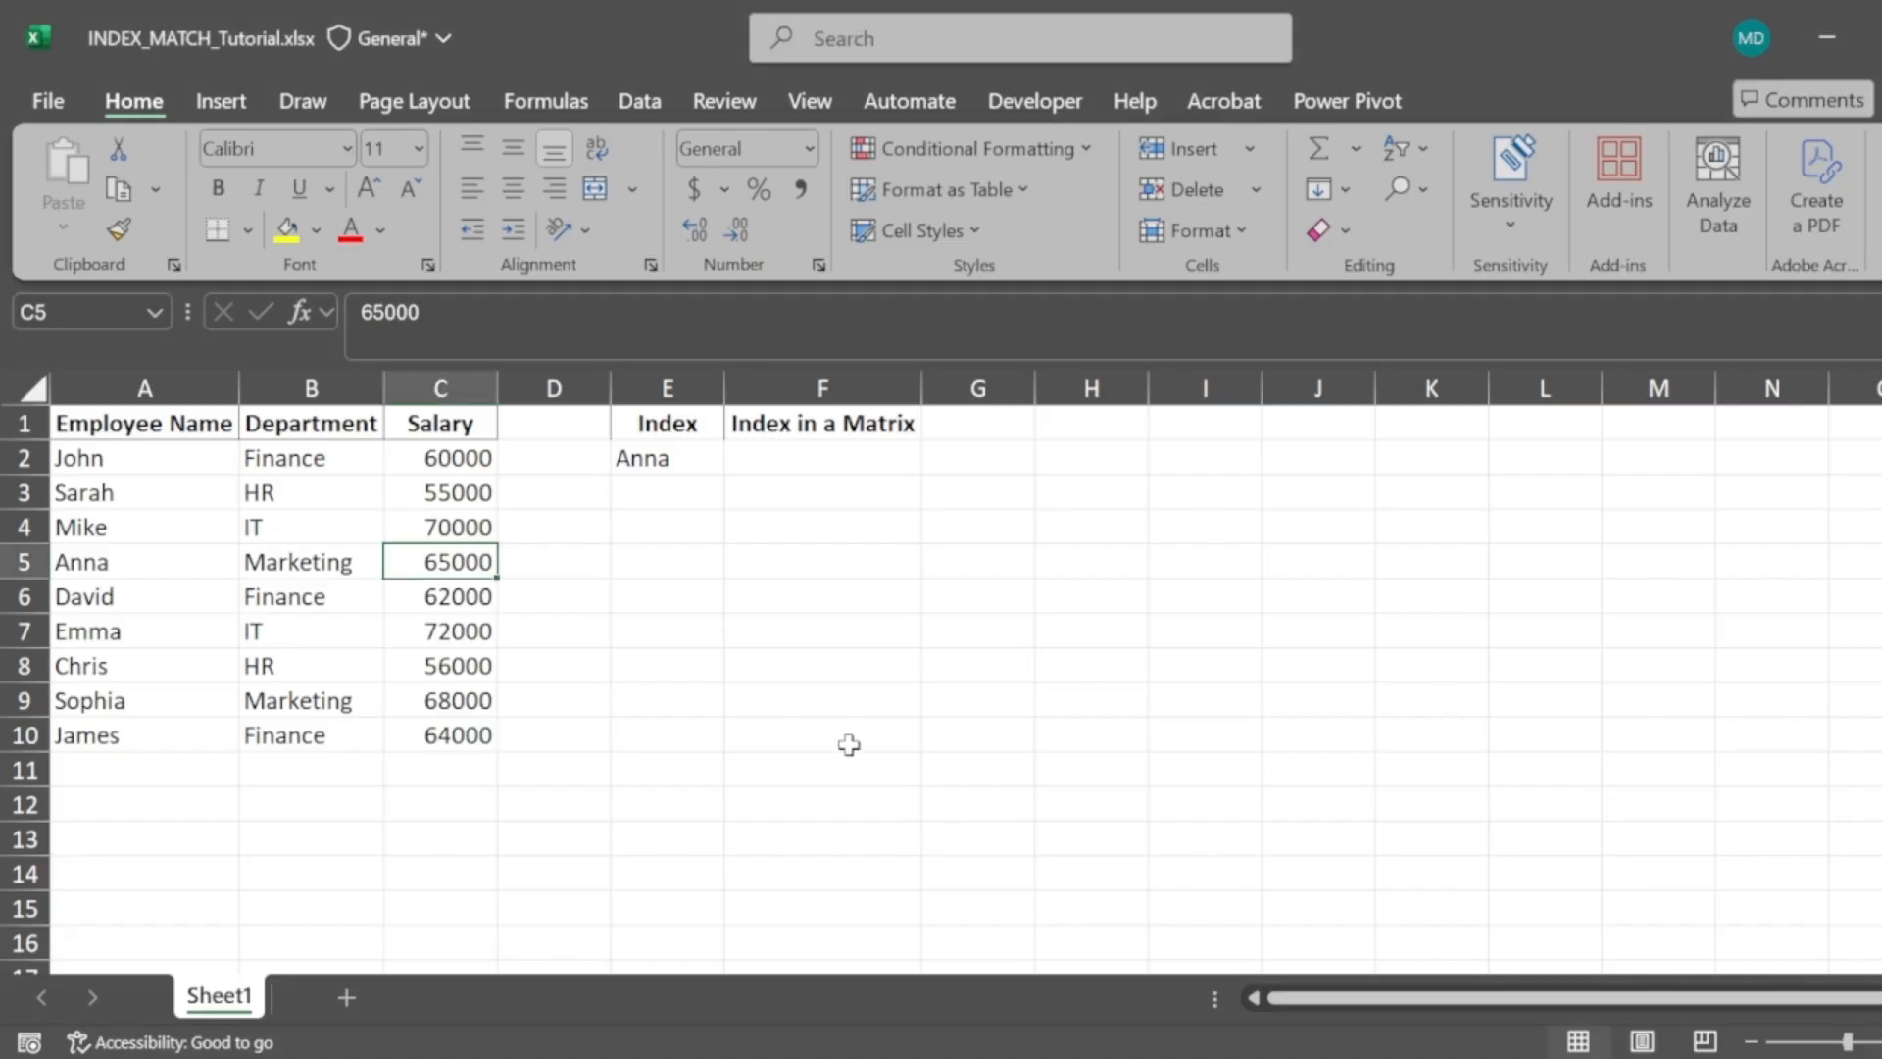
click(767, 452)
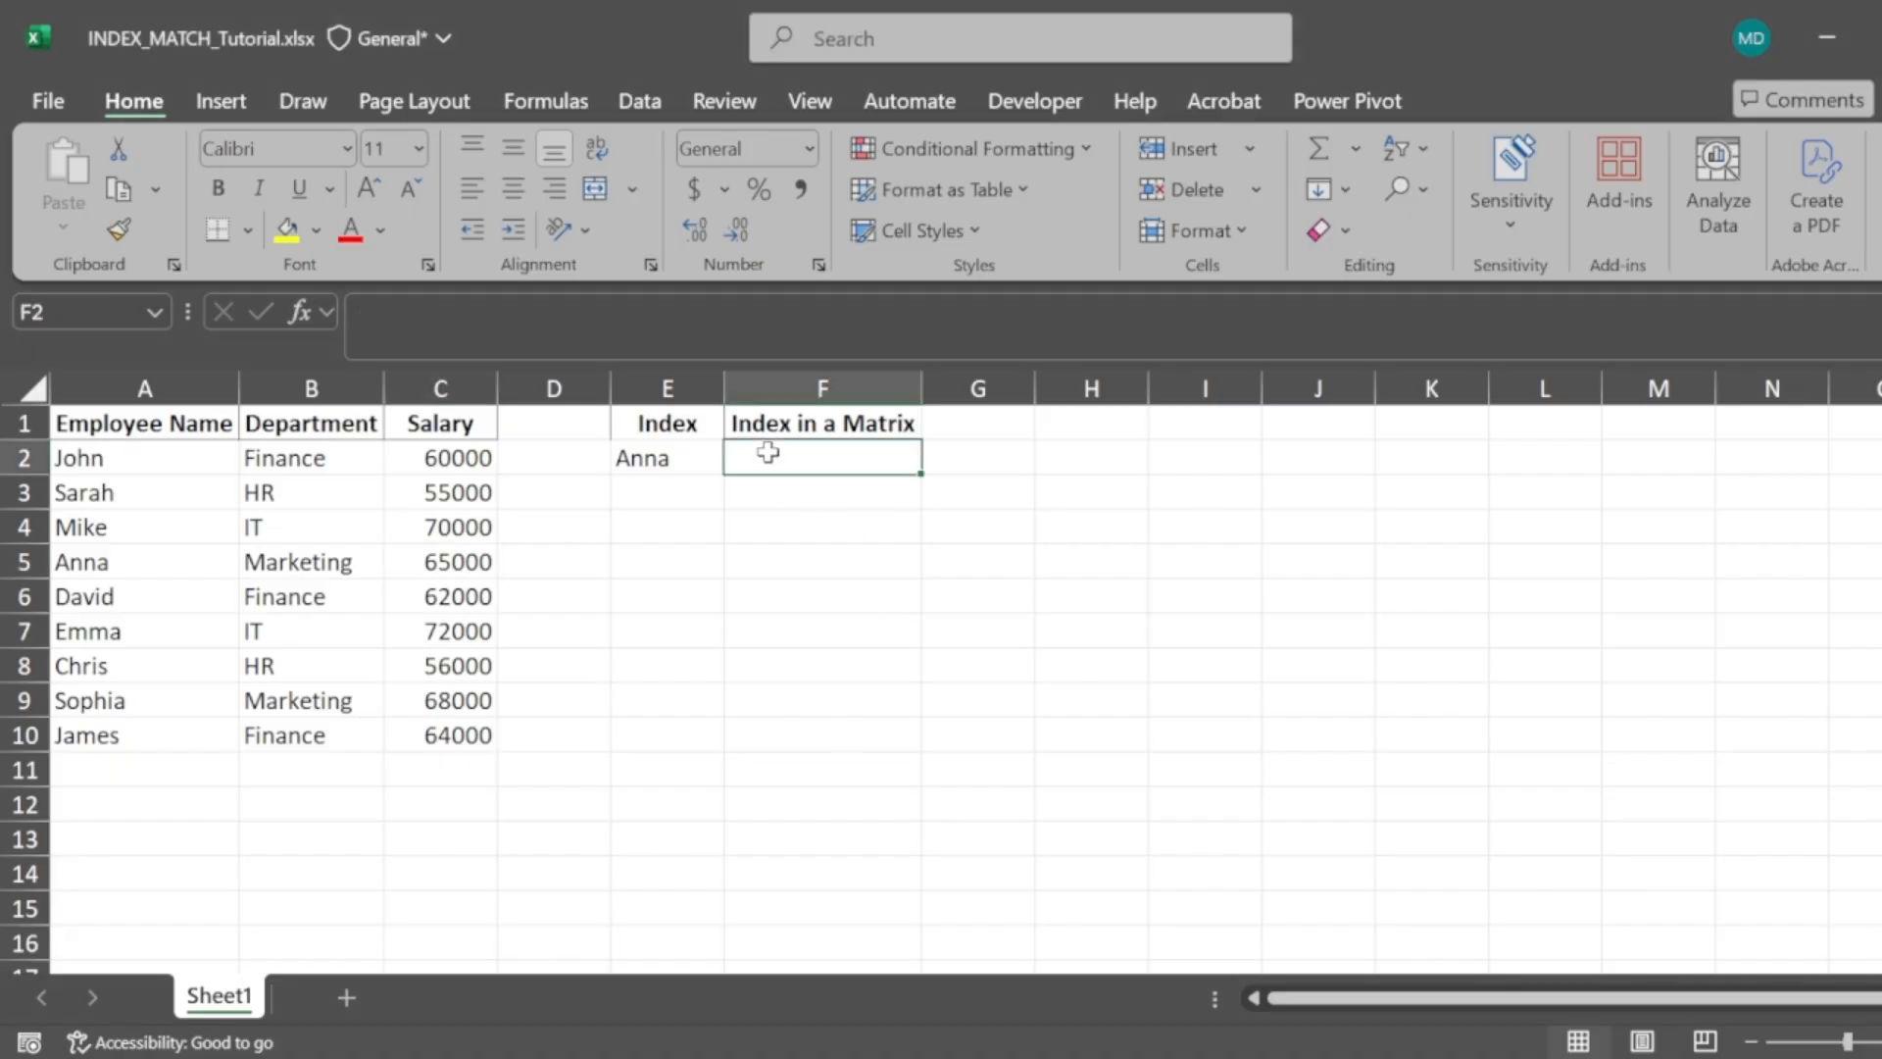
text(=index)
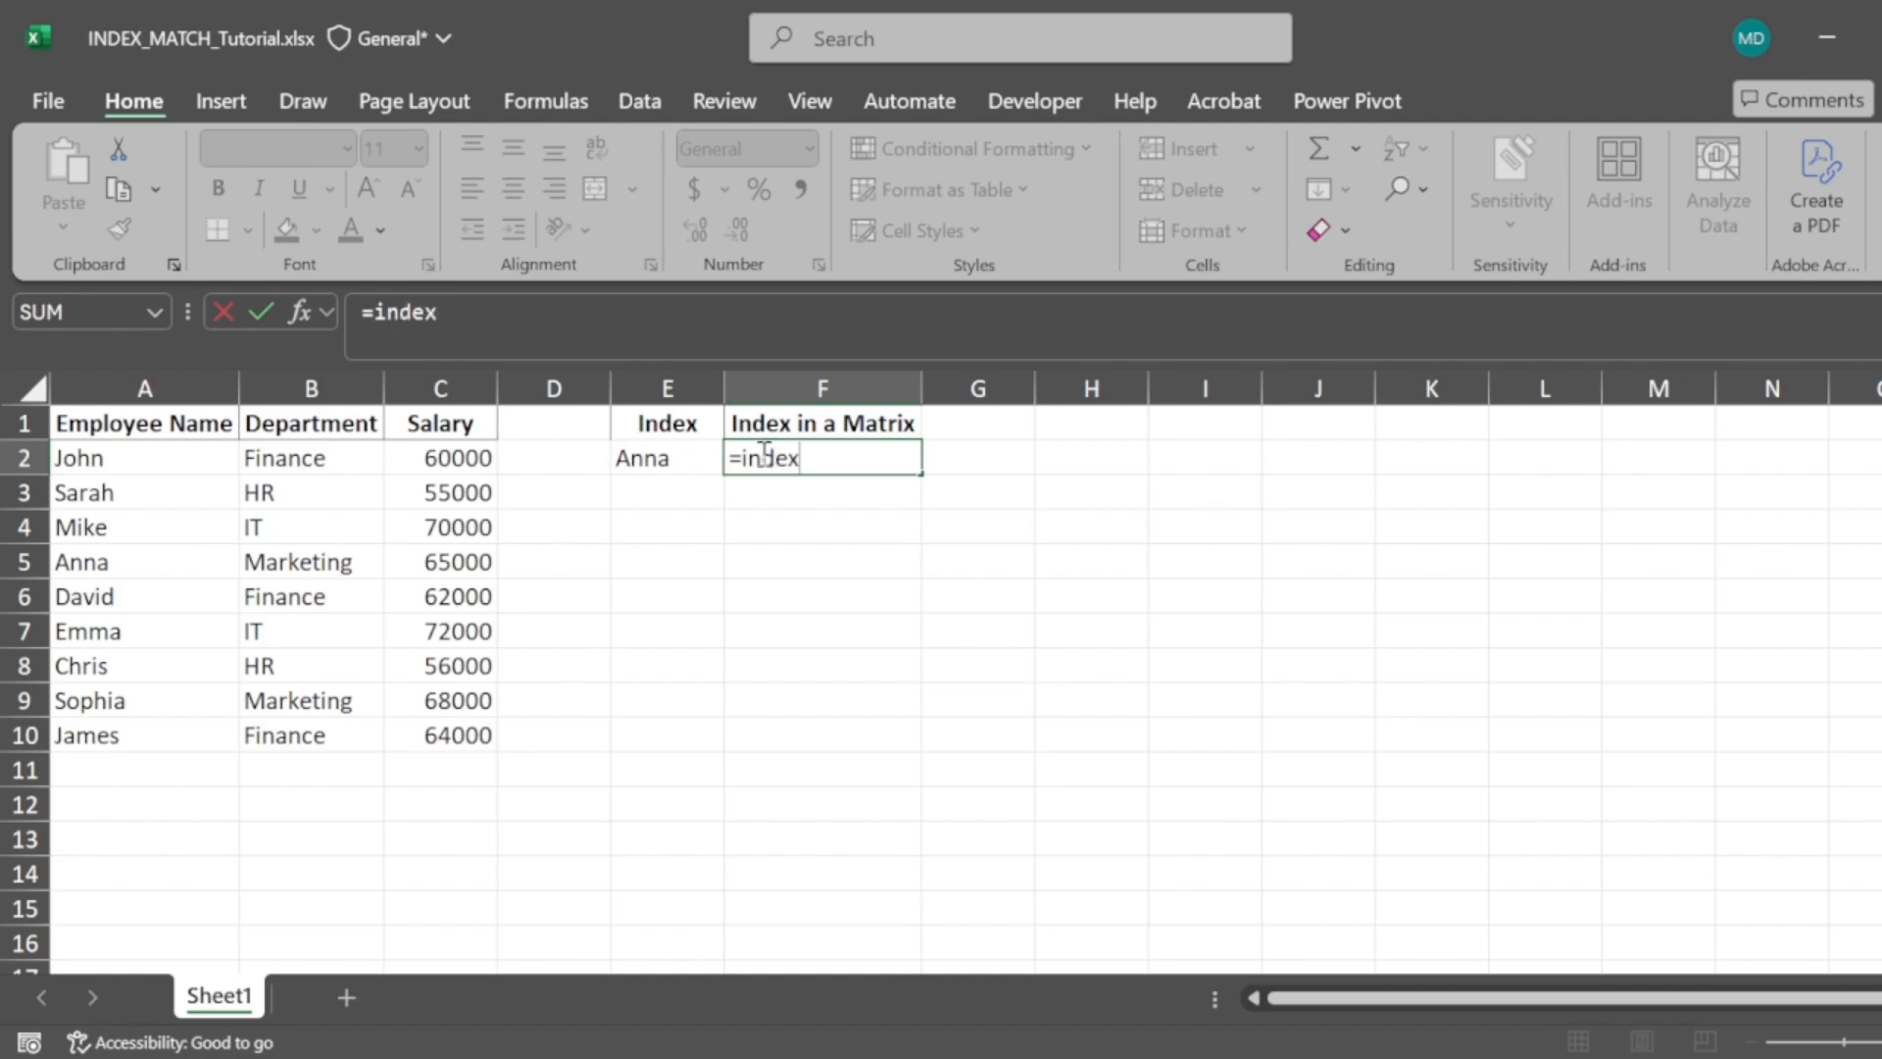
text(()
click(83, 453)
key(shift+Right)
key(shift+Right)
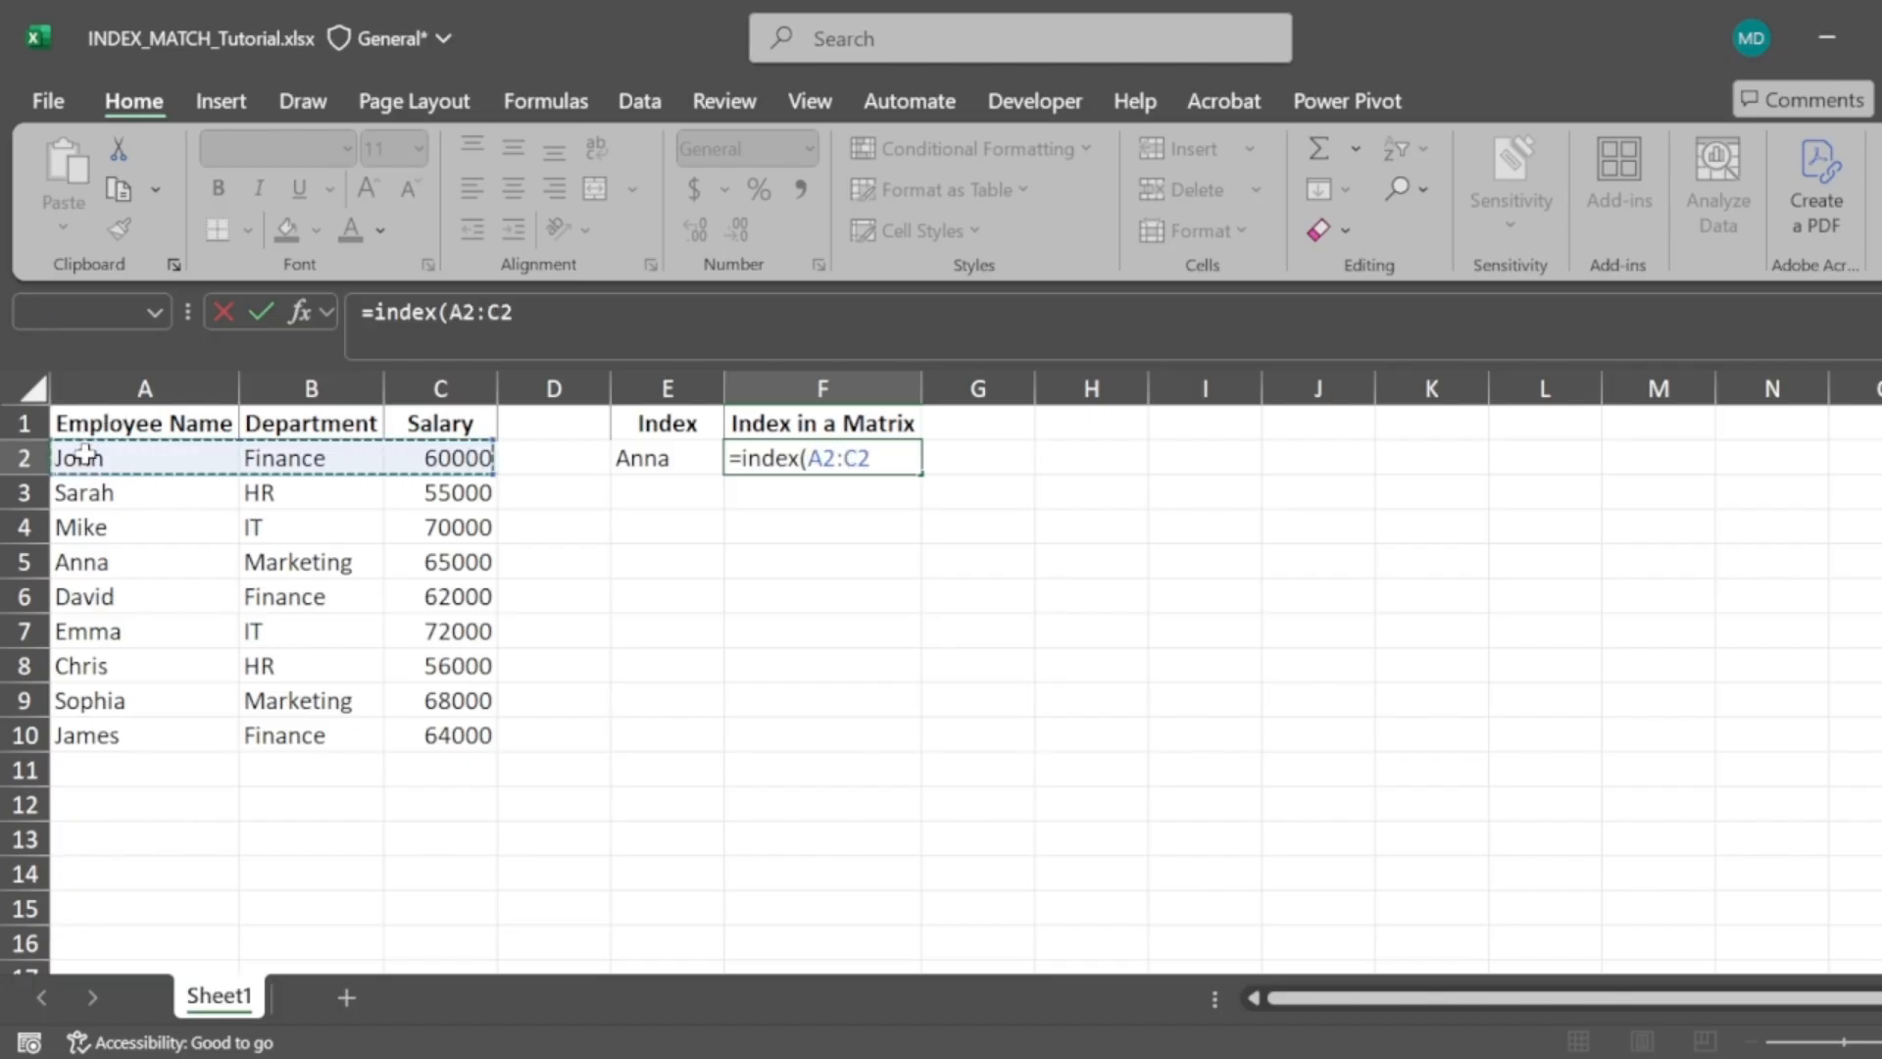
key(ctrl+shift+Down)
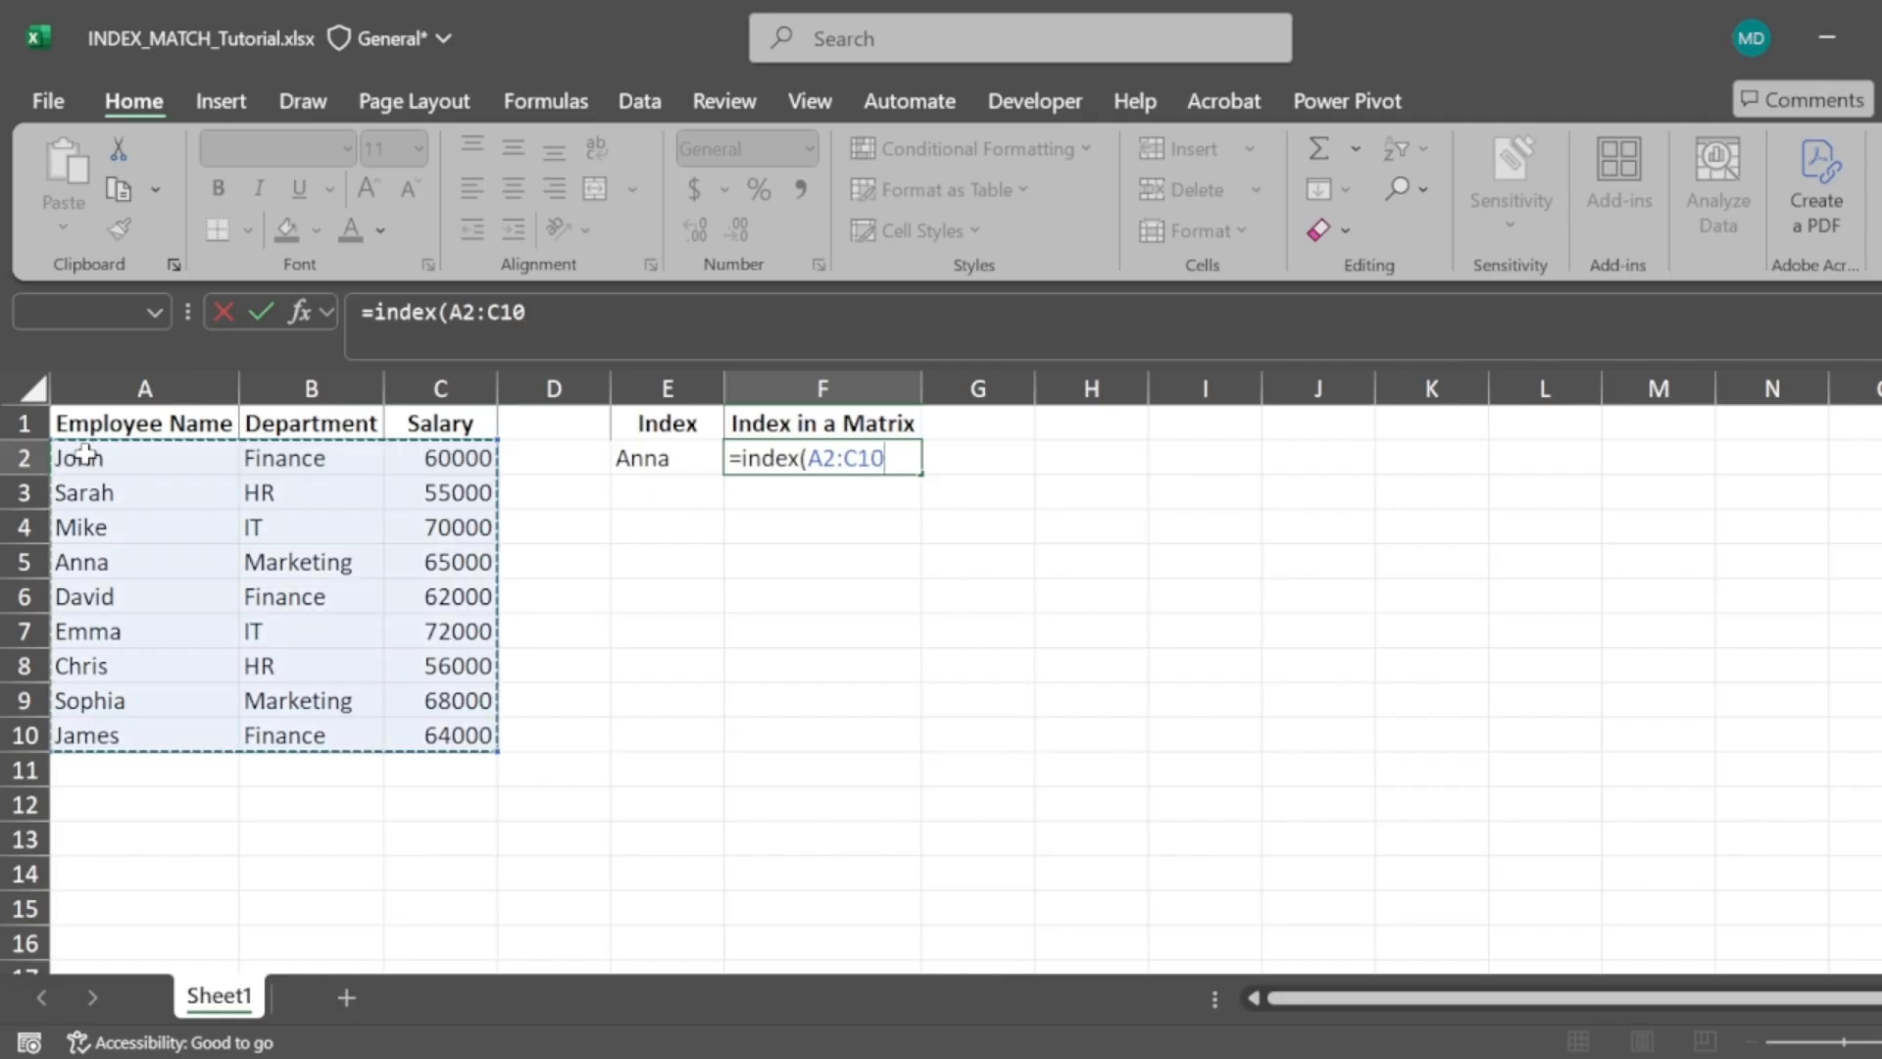
text(,)
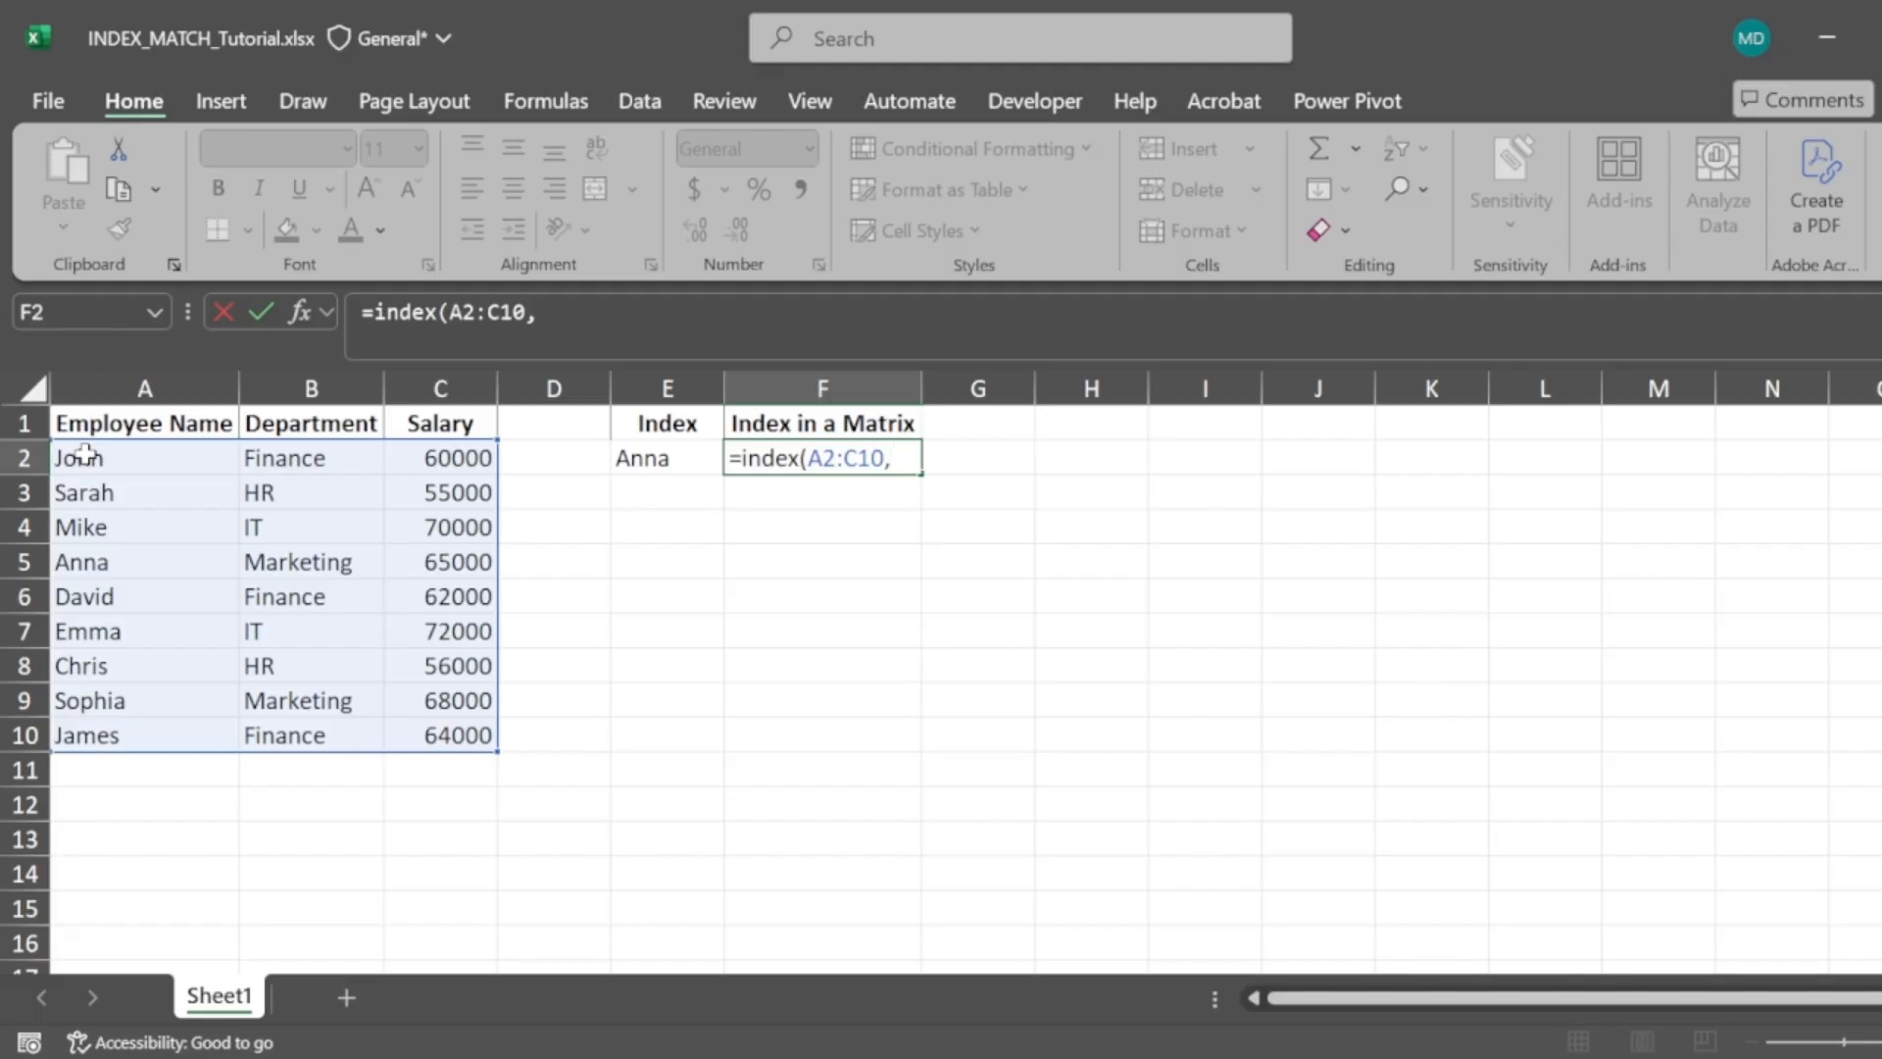
text(4,3))
key(Return)
key(Up)
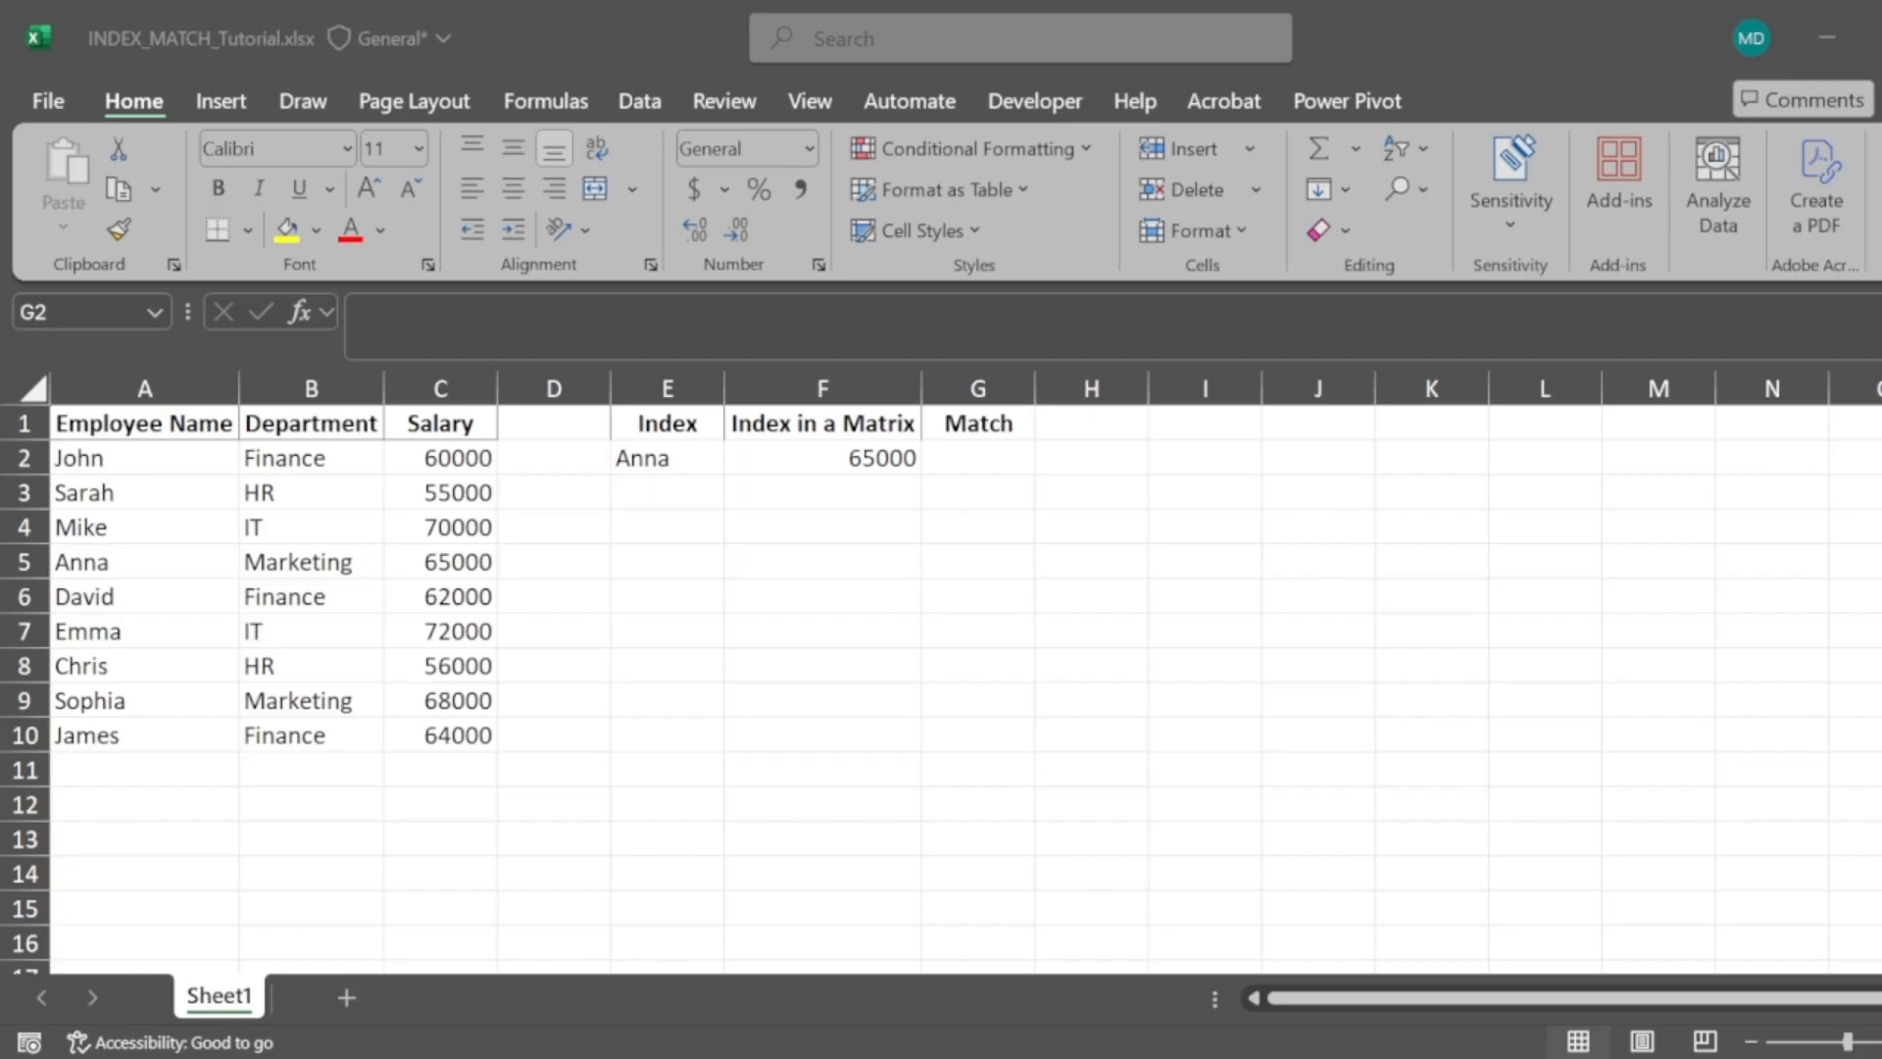
Enter the formula =MATCH("Emma",A2:A10,0) in cell G2 under Match
click(1800, 755)
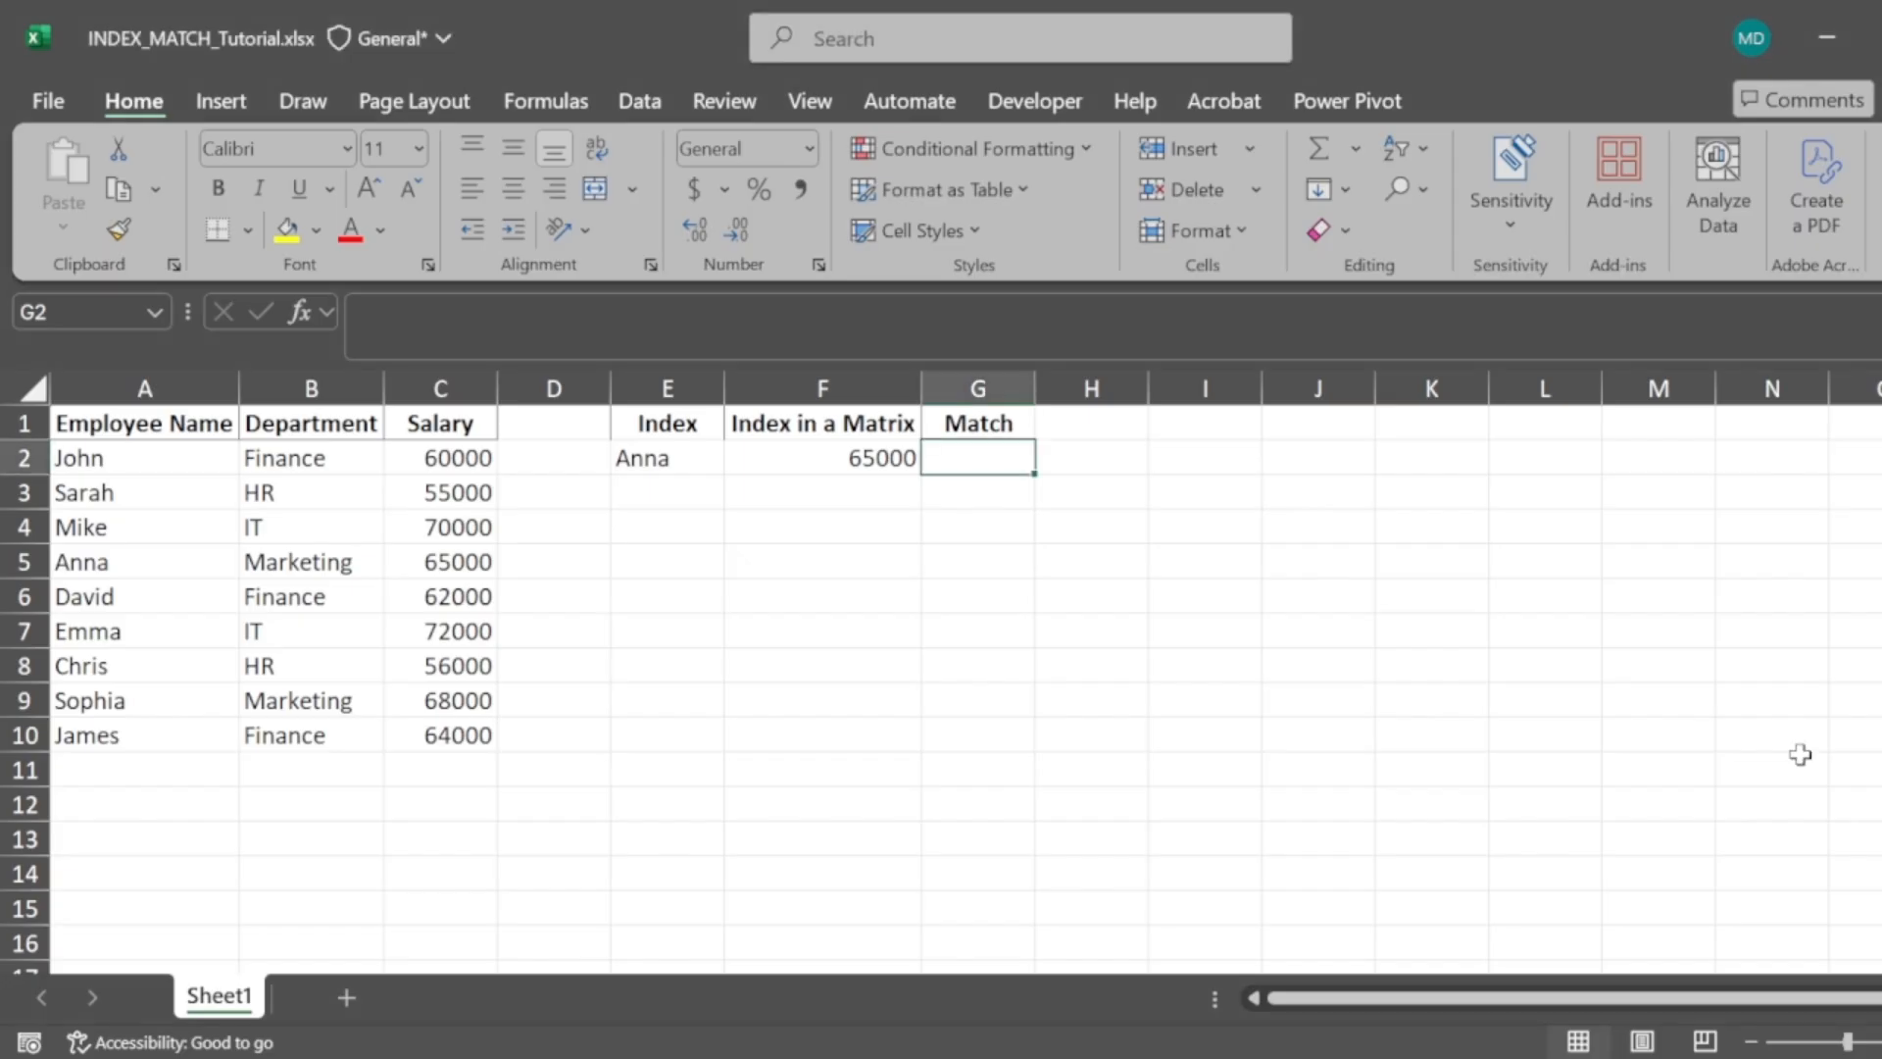
text(=match("E)
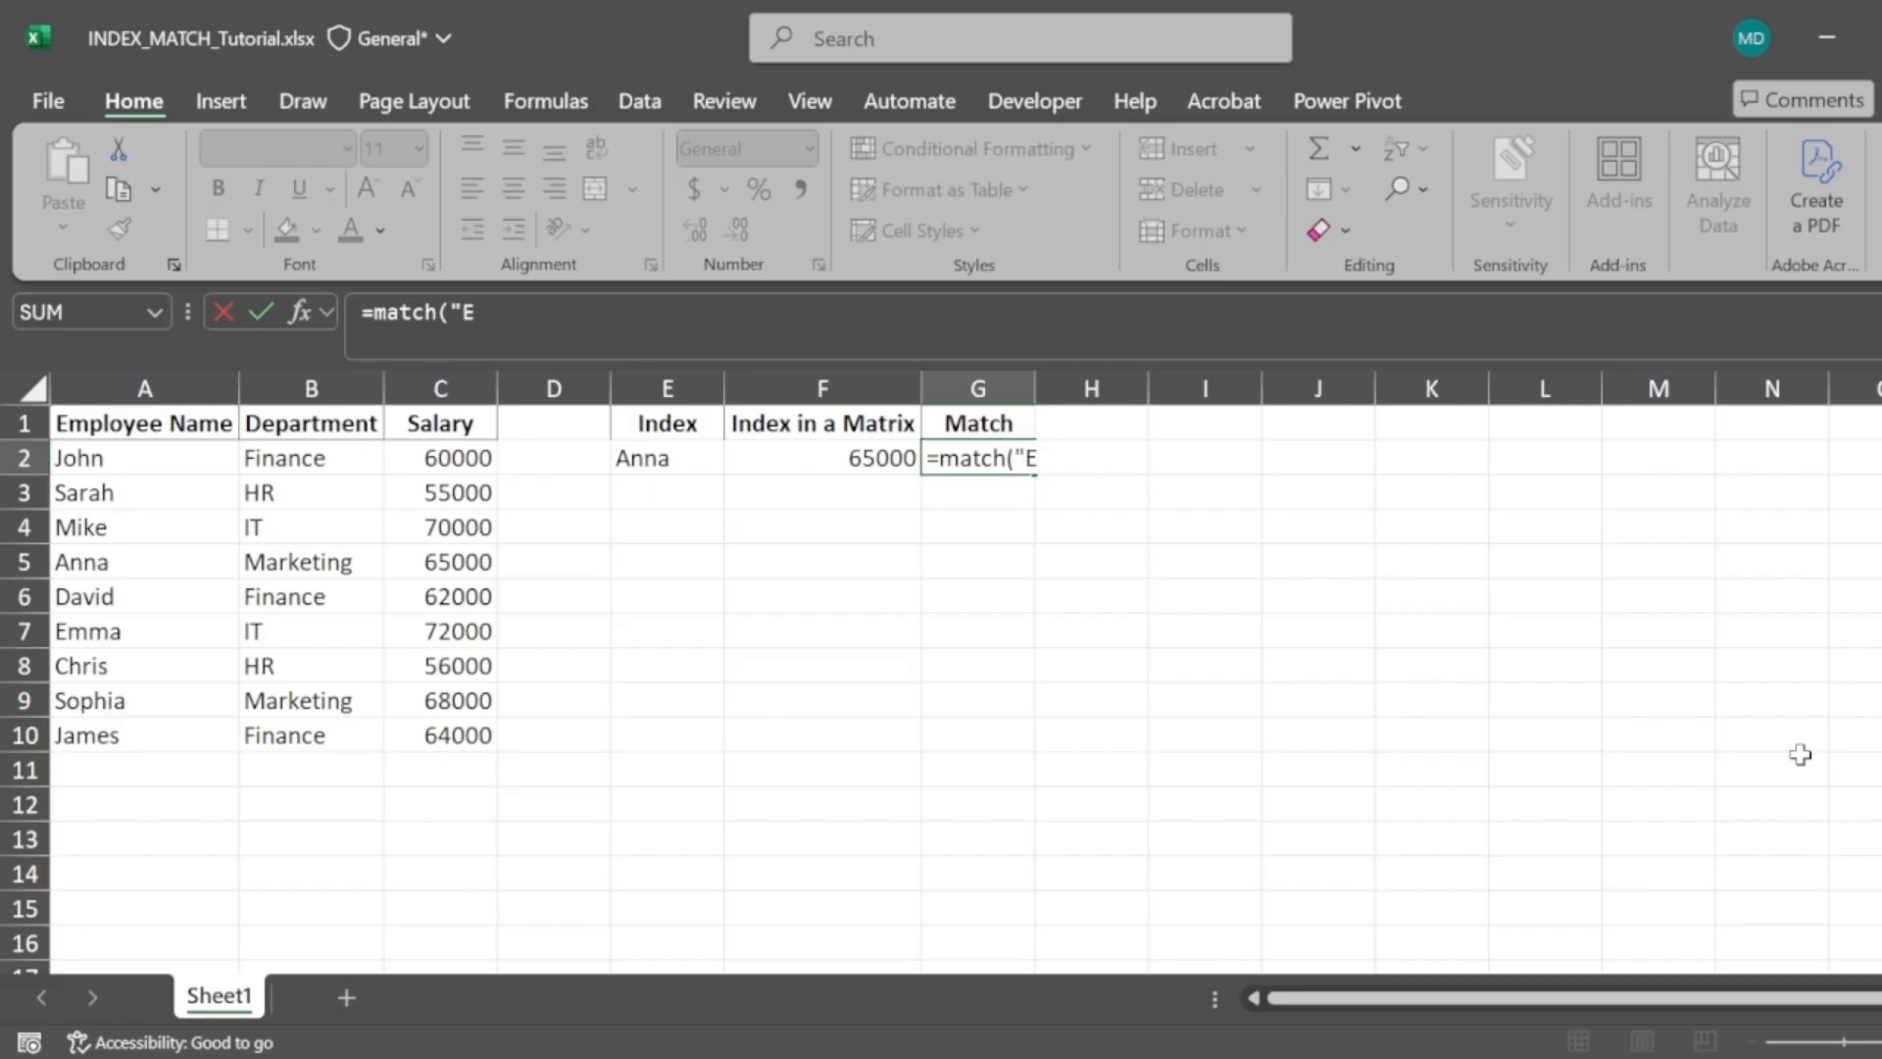
text(mma",)
click(143, 458)
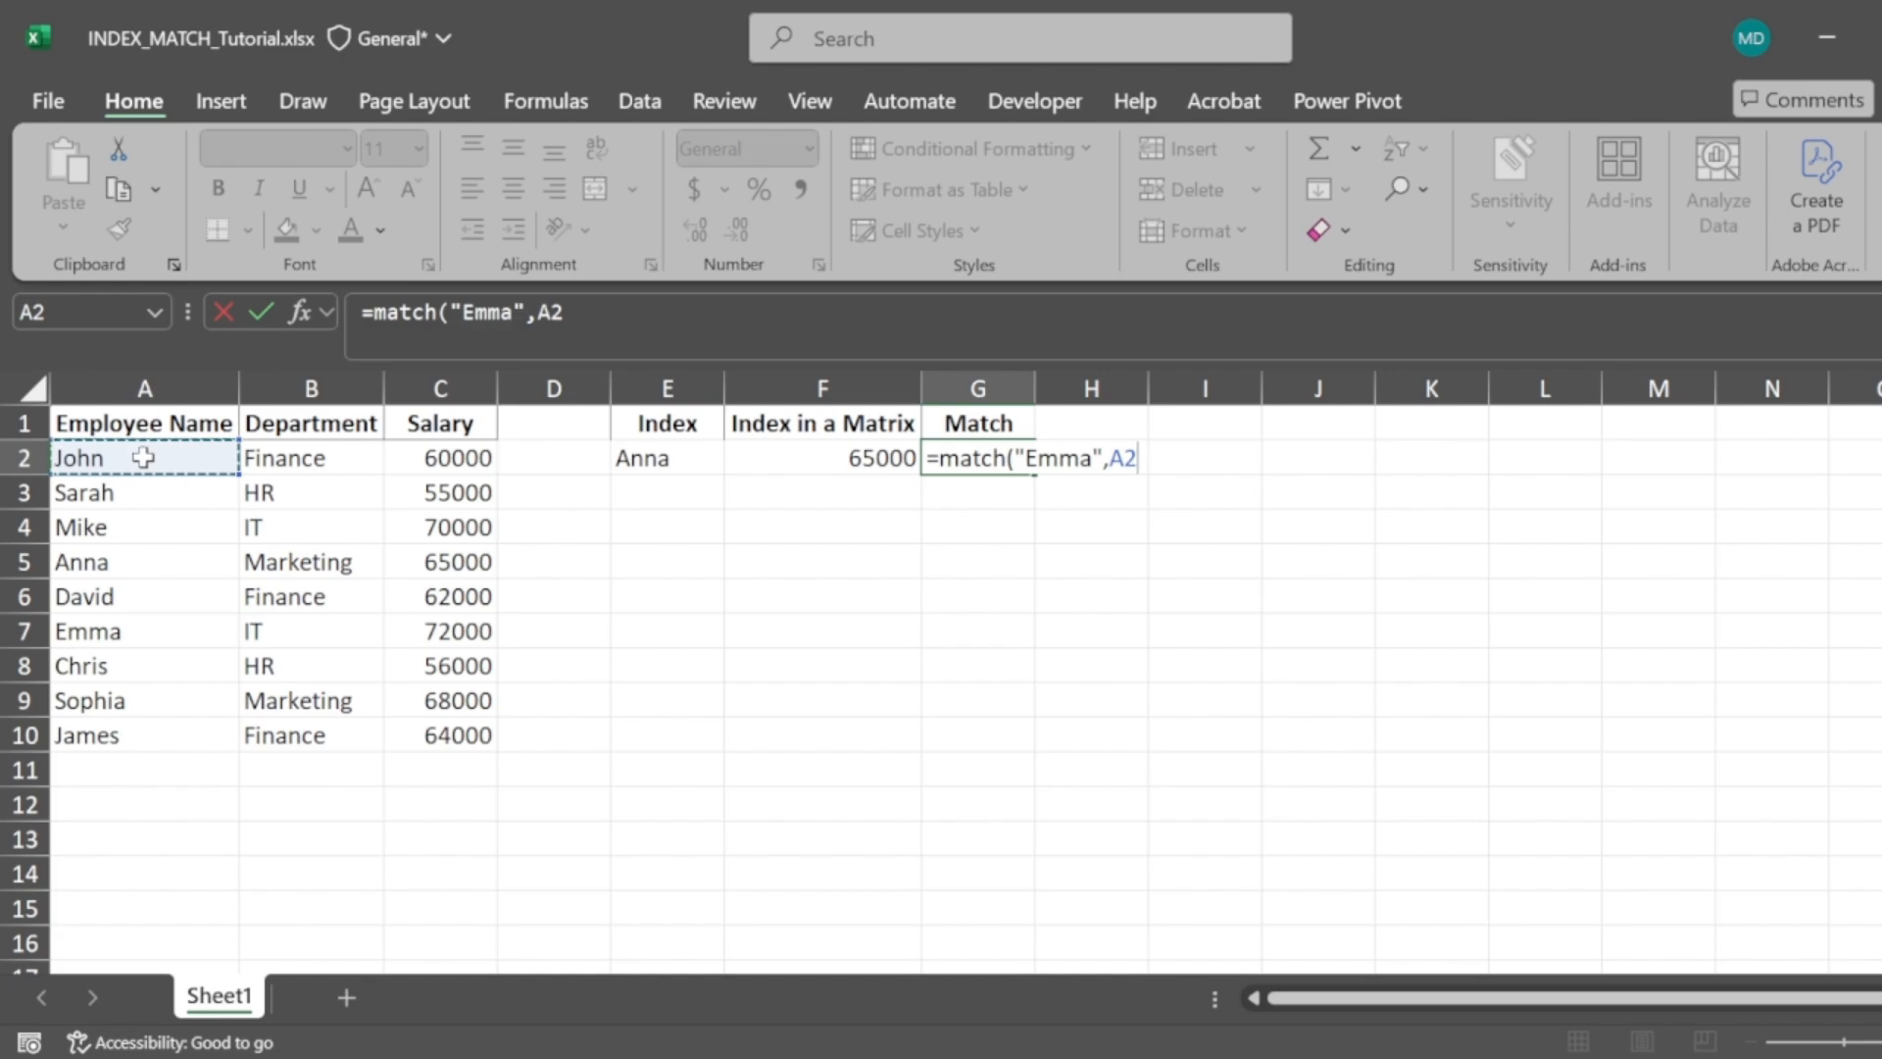
key(ctrl+shift+Down)
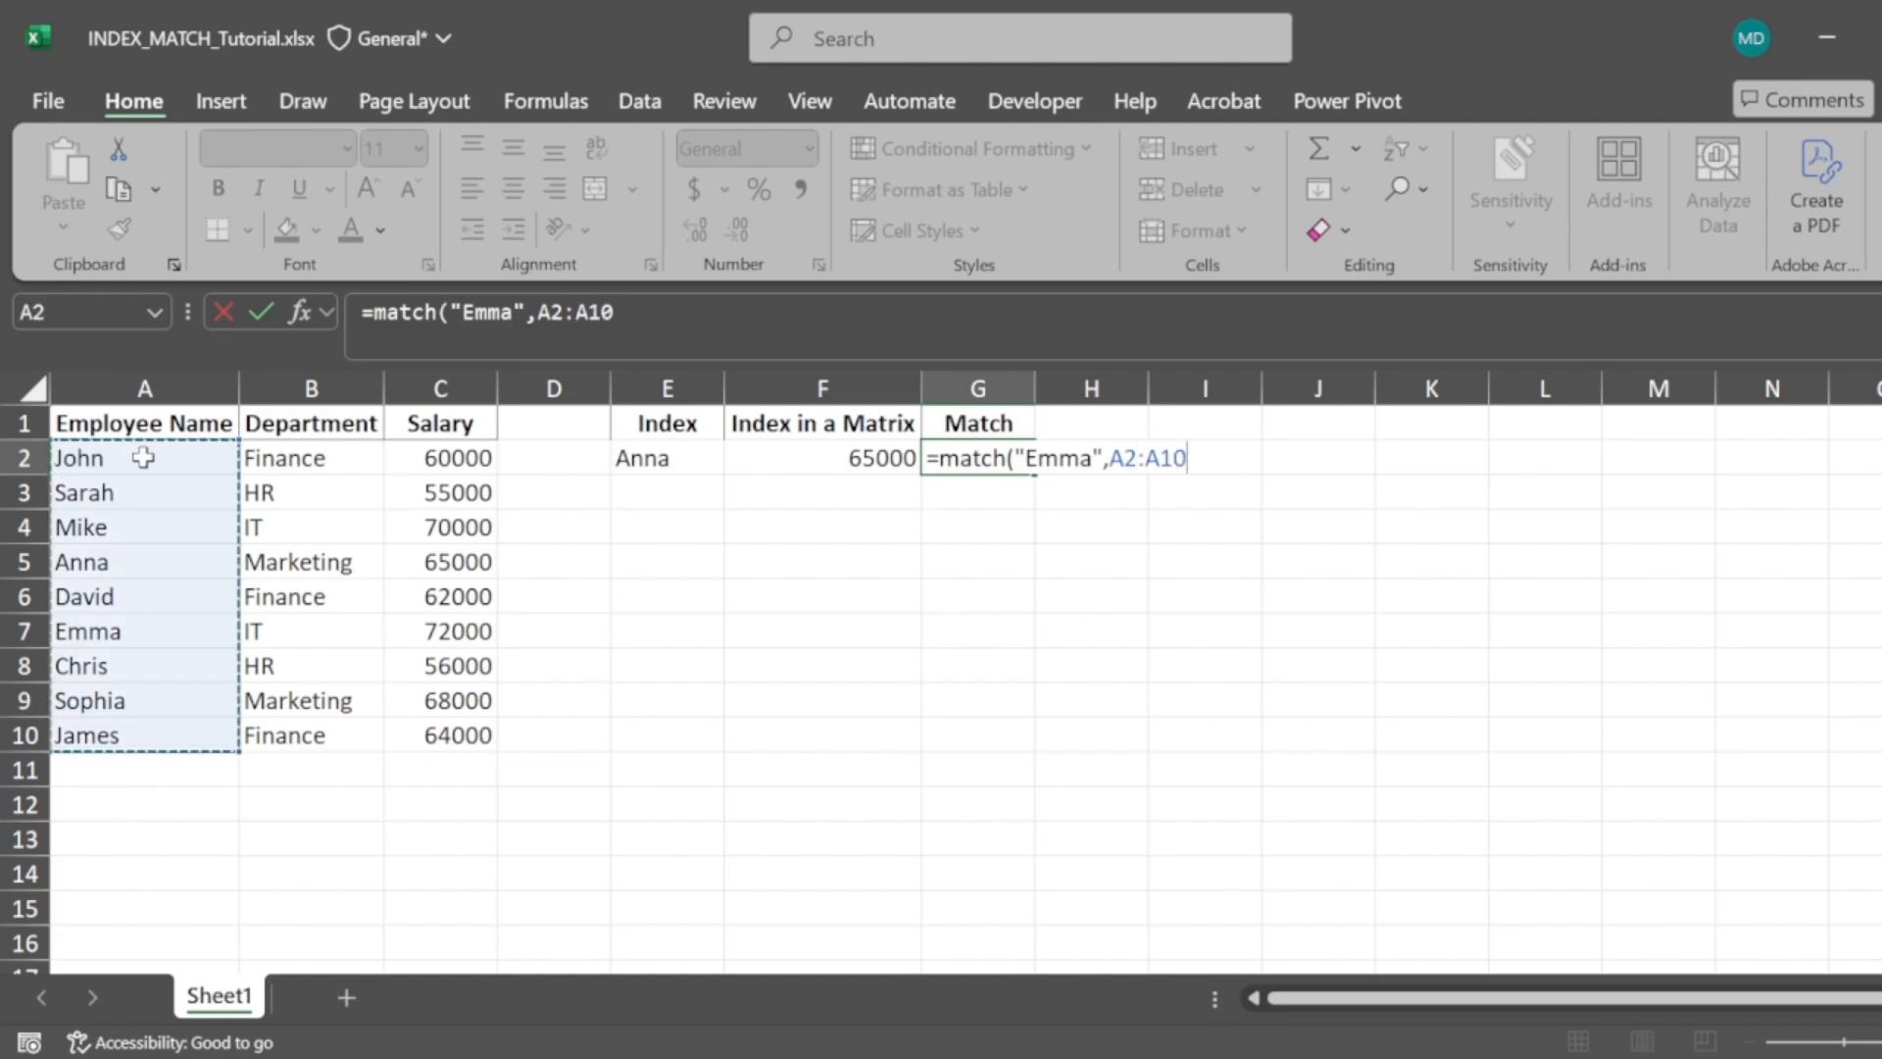
text(,)
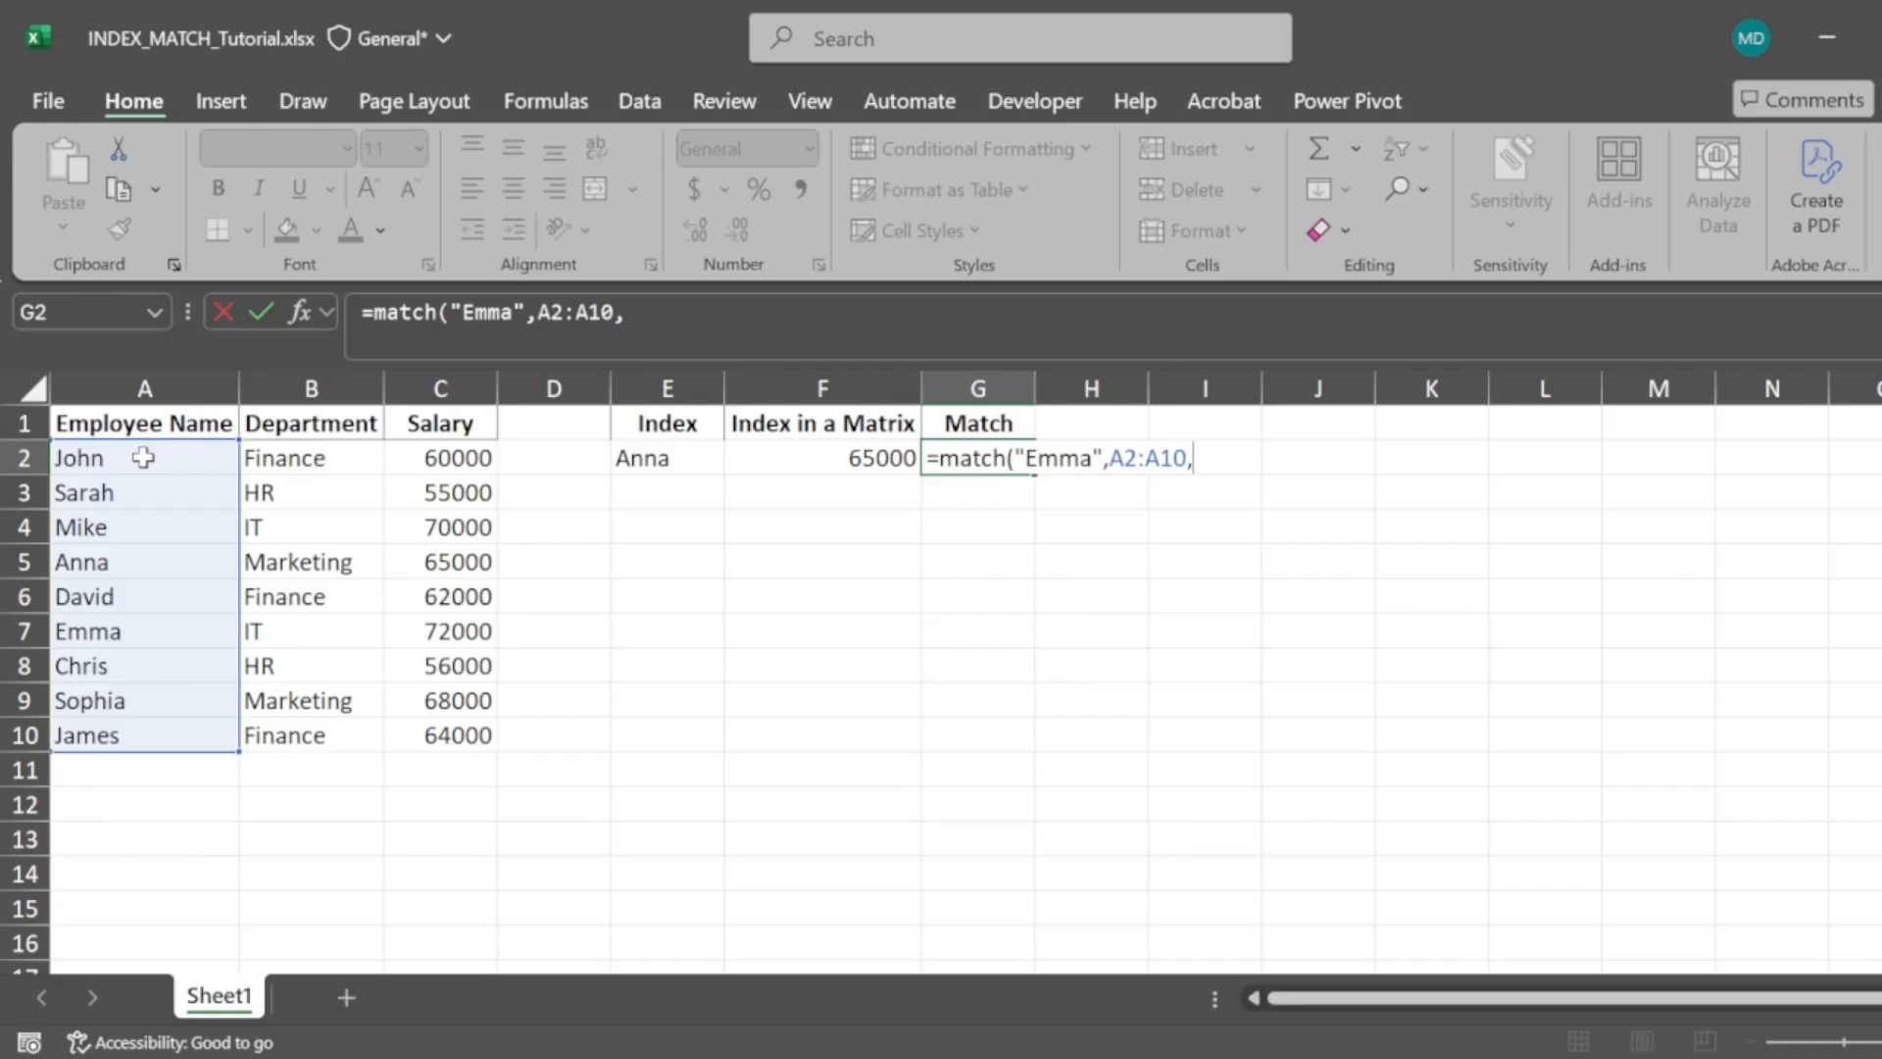
text(0))
key(Return)
key(Up)
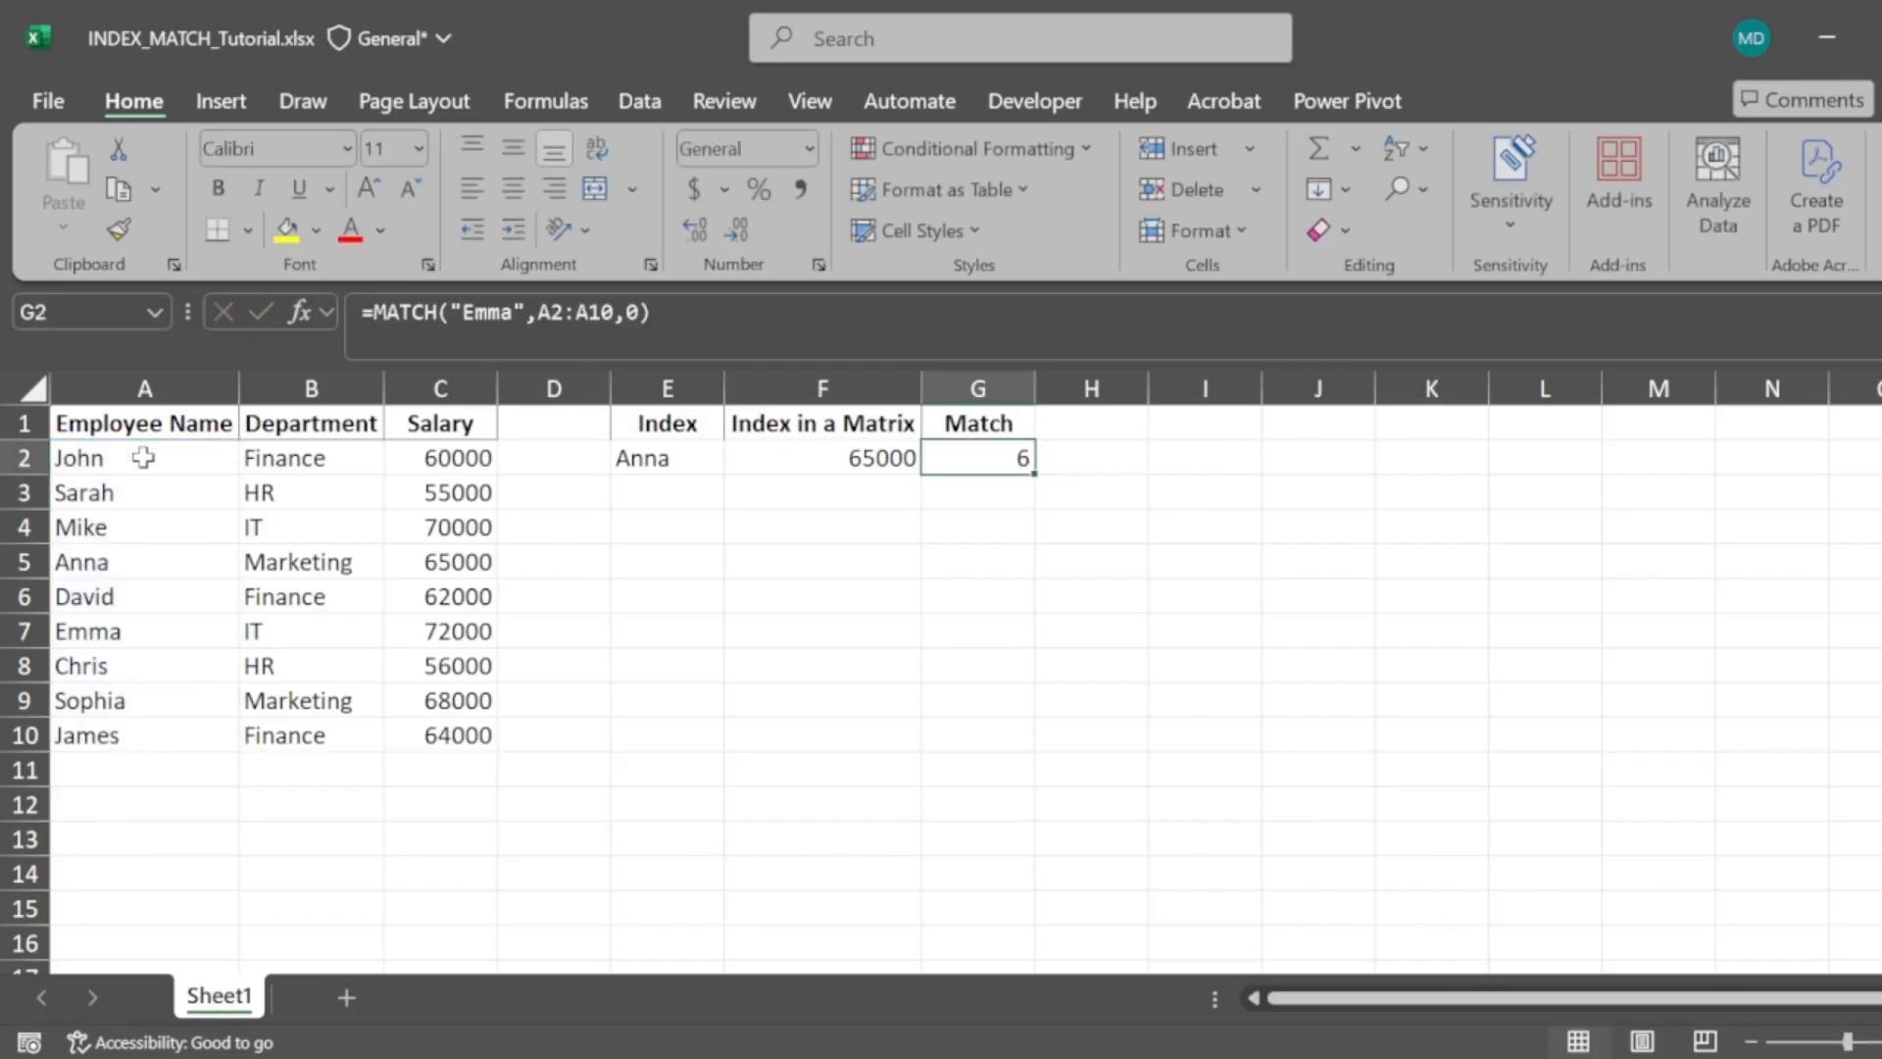
Select names A2 through A7 to show Emma's position in the list
drag(82, 458, 84, 457)
key(shift+Down)
key(shift+Down)
key(shift+Down)
key(shift+Down)
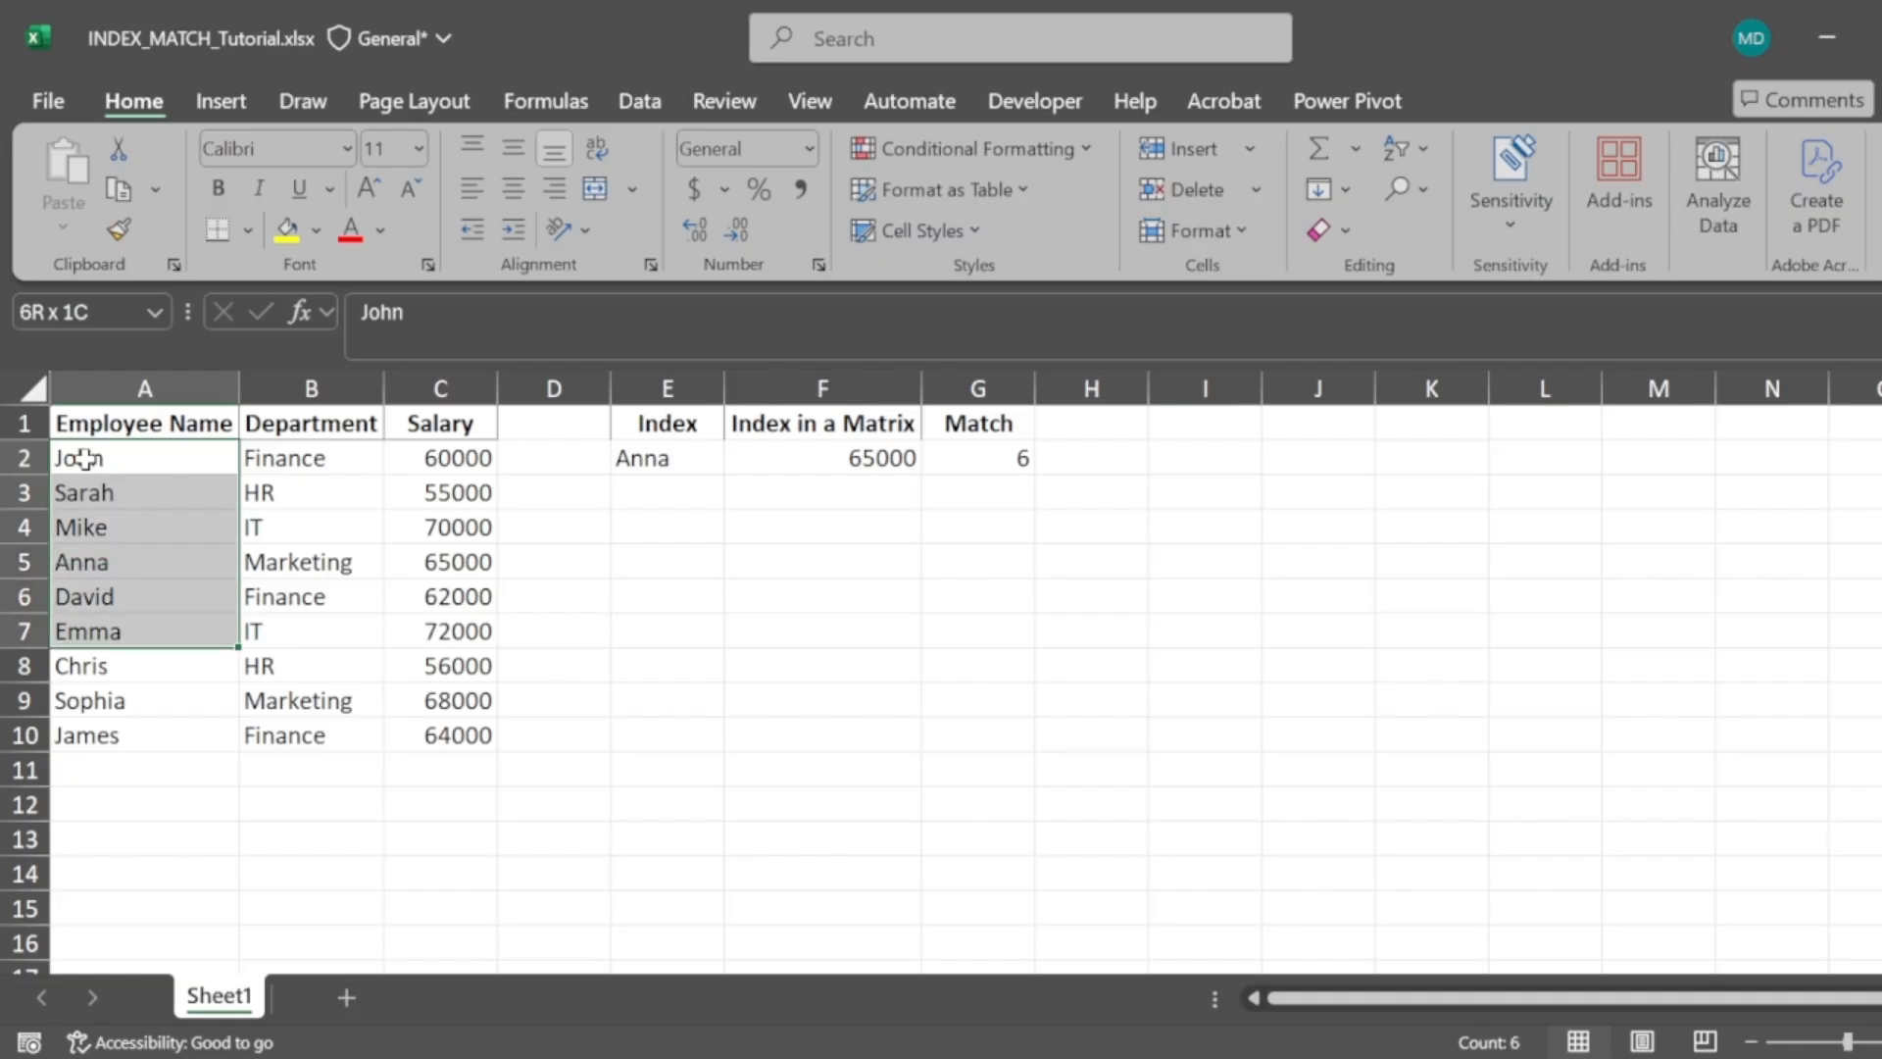
key(alt+Tab)
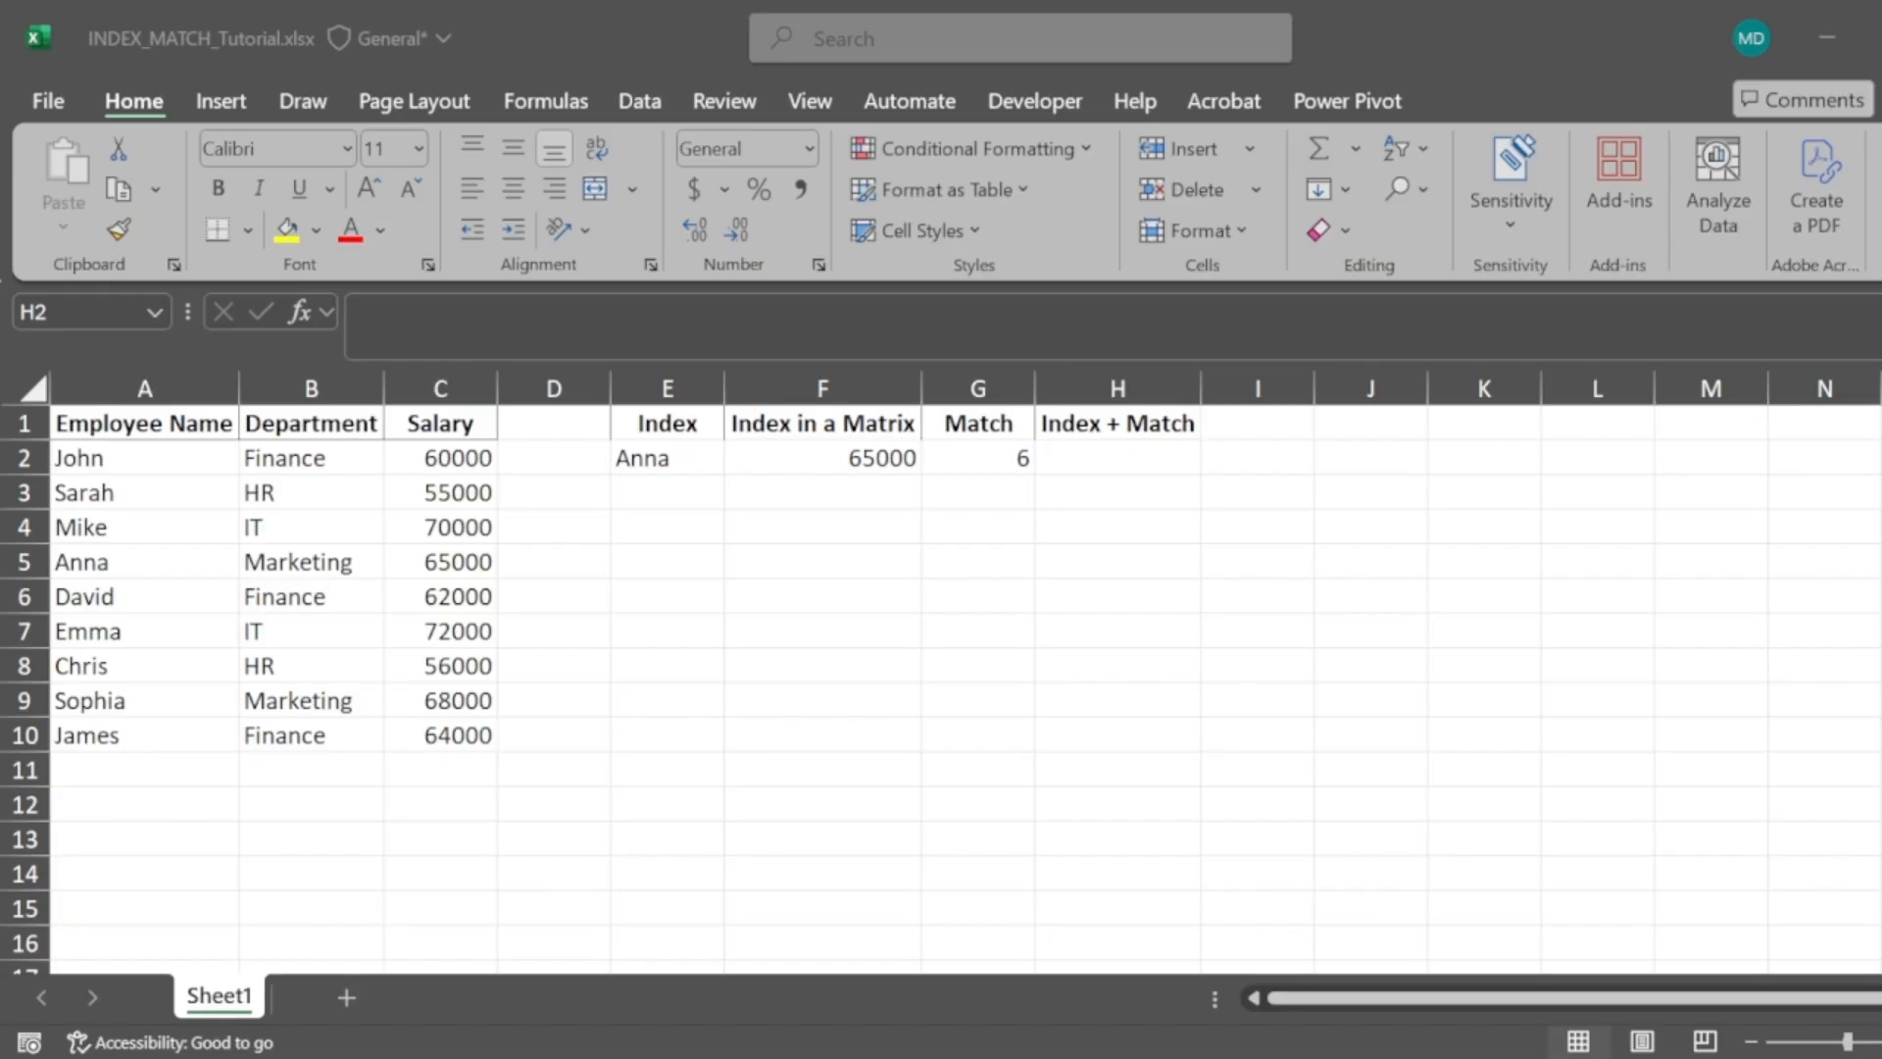
Enter the formula =MATCH("Emma",A2:A10,0) in cell H2 under Index + Match
click(1130, 447)
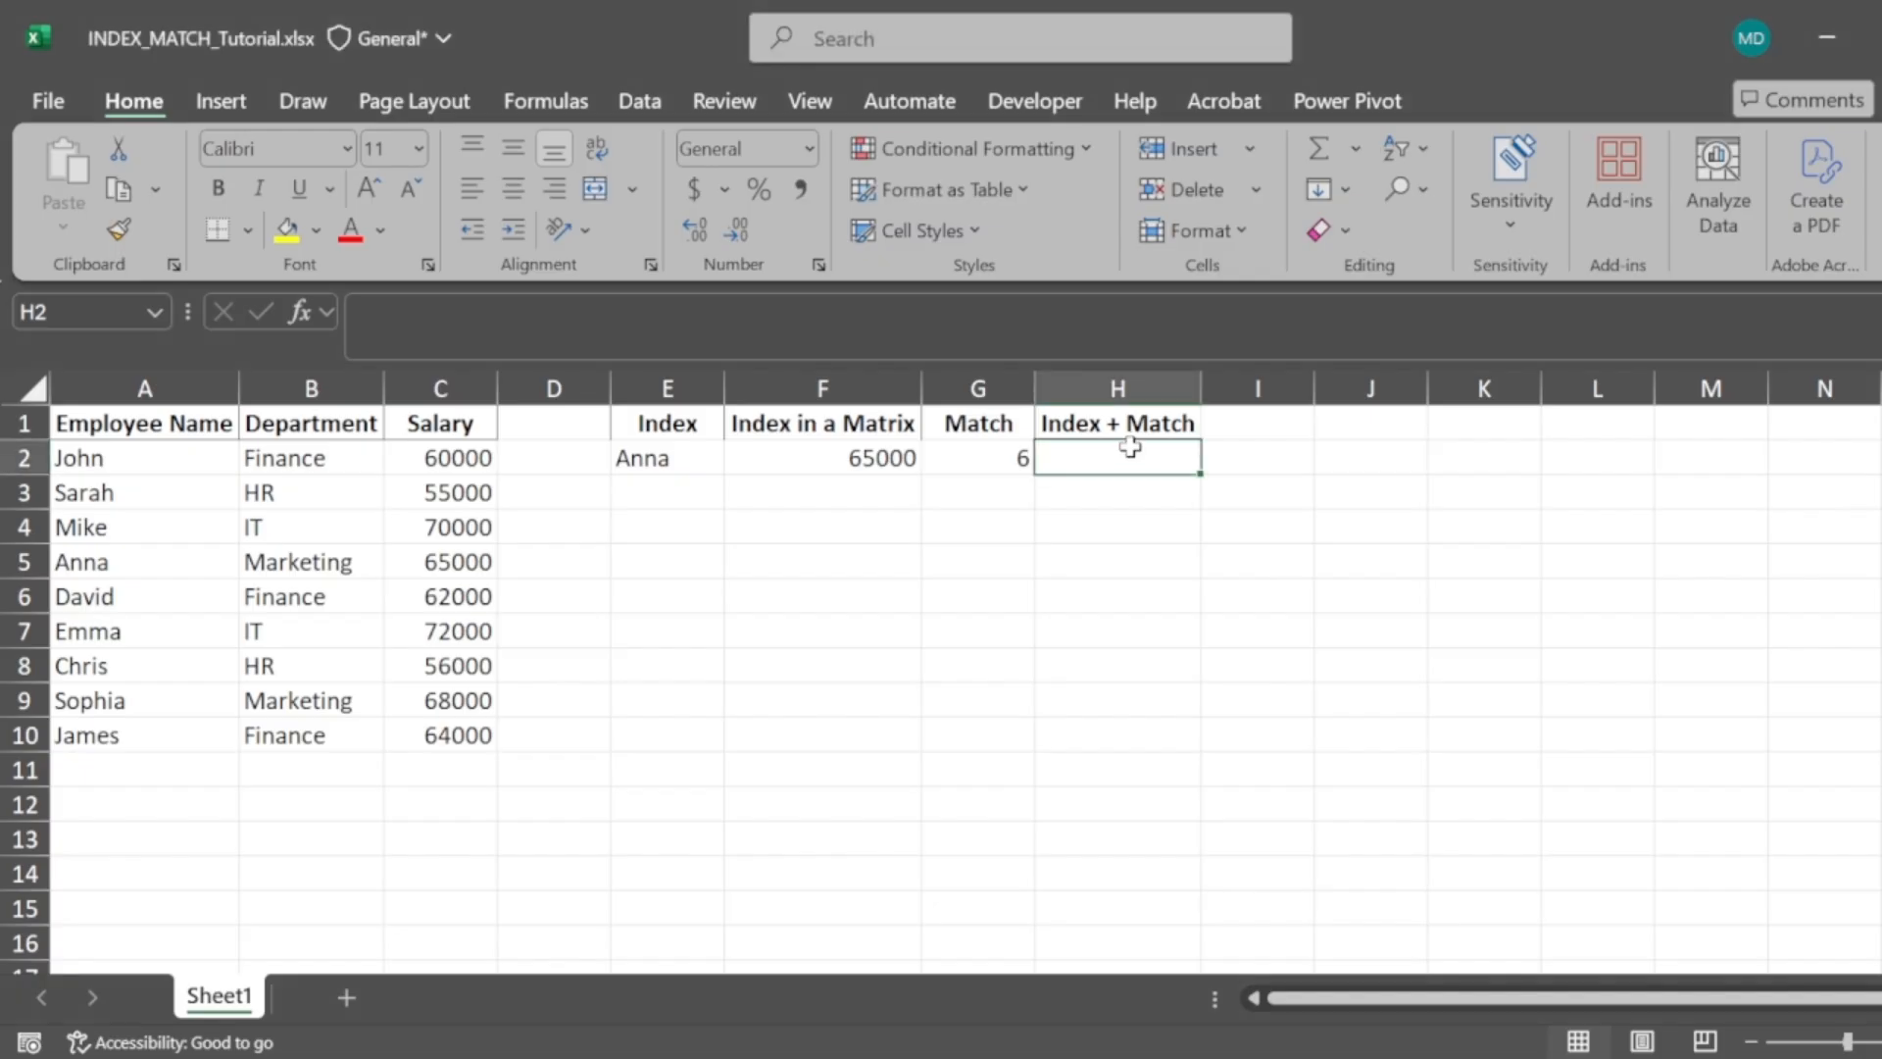
text(=match("Em)
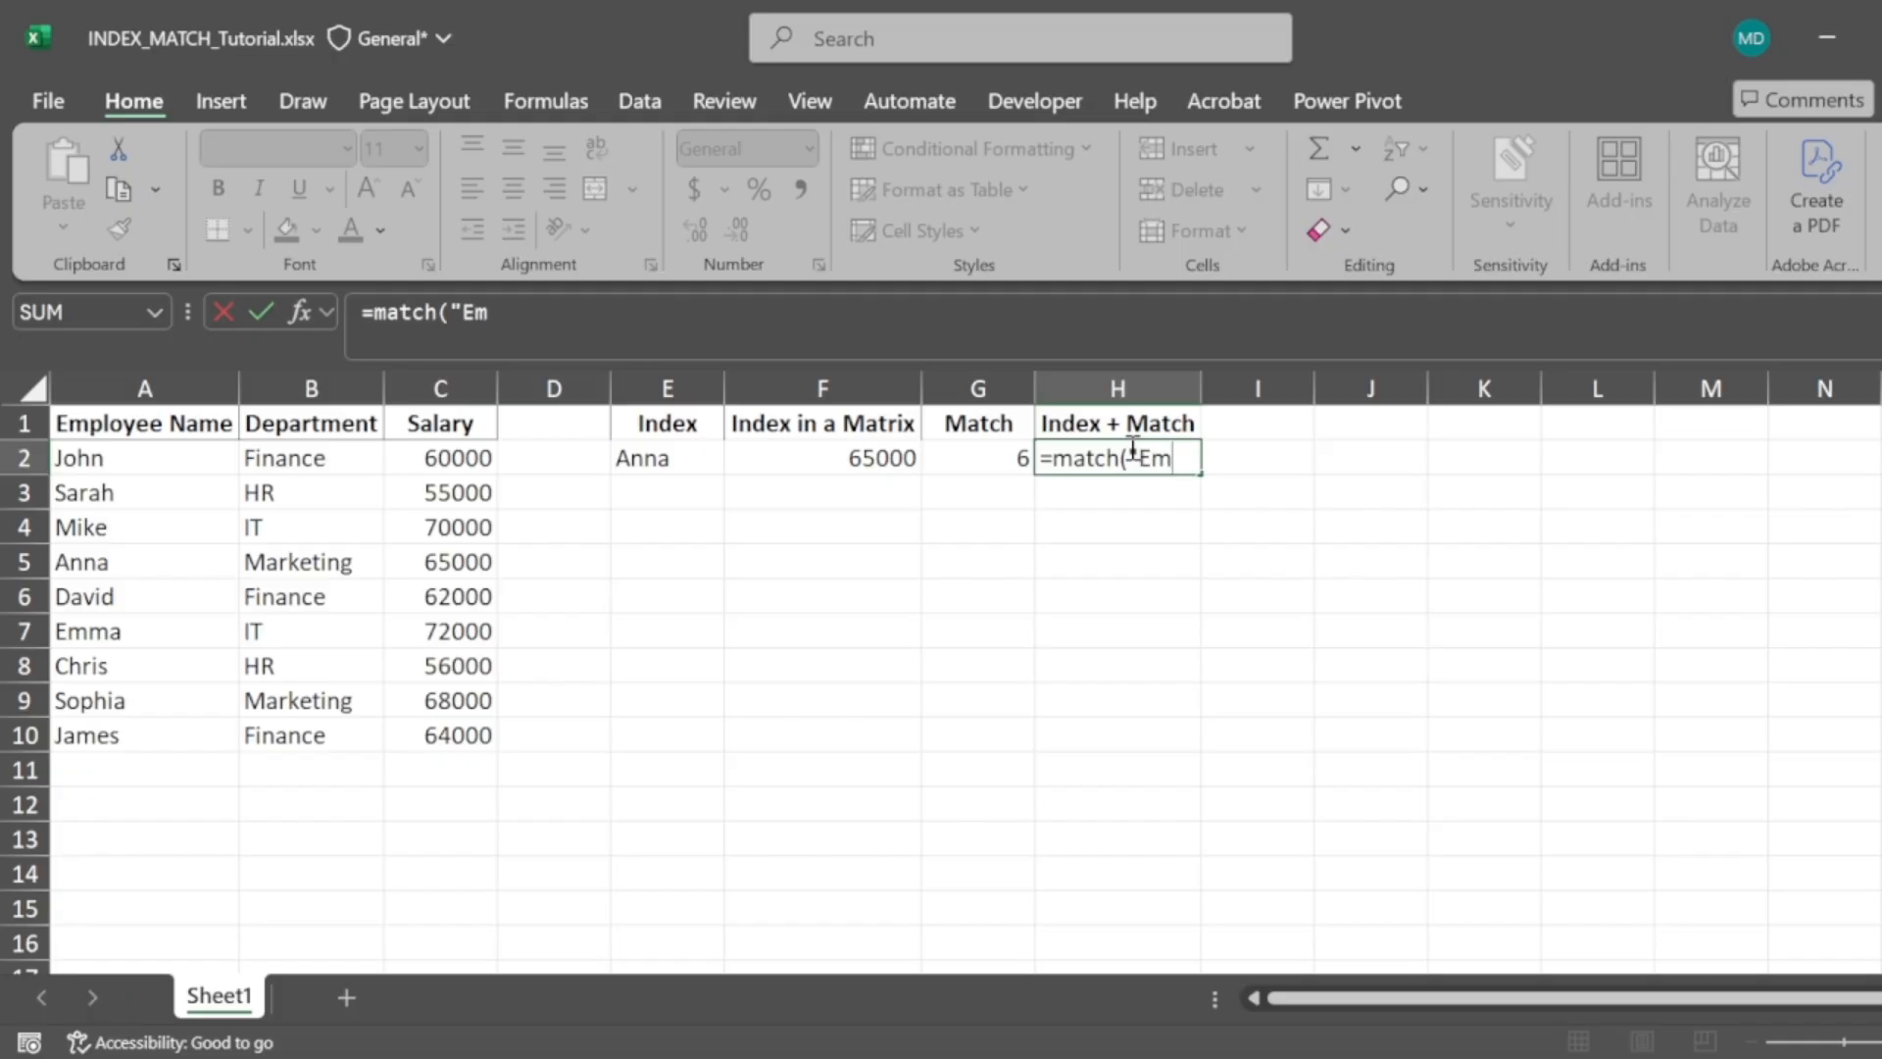
text(ma",)
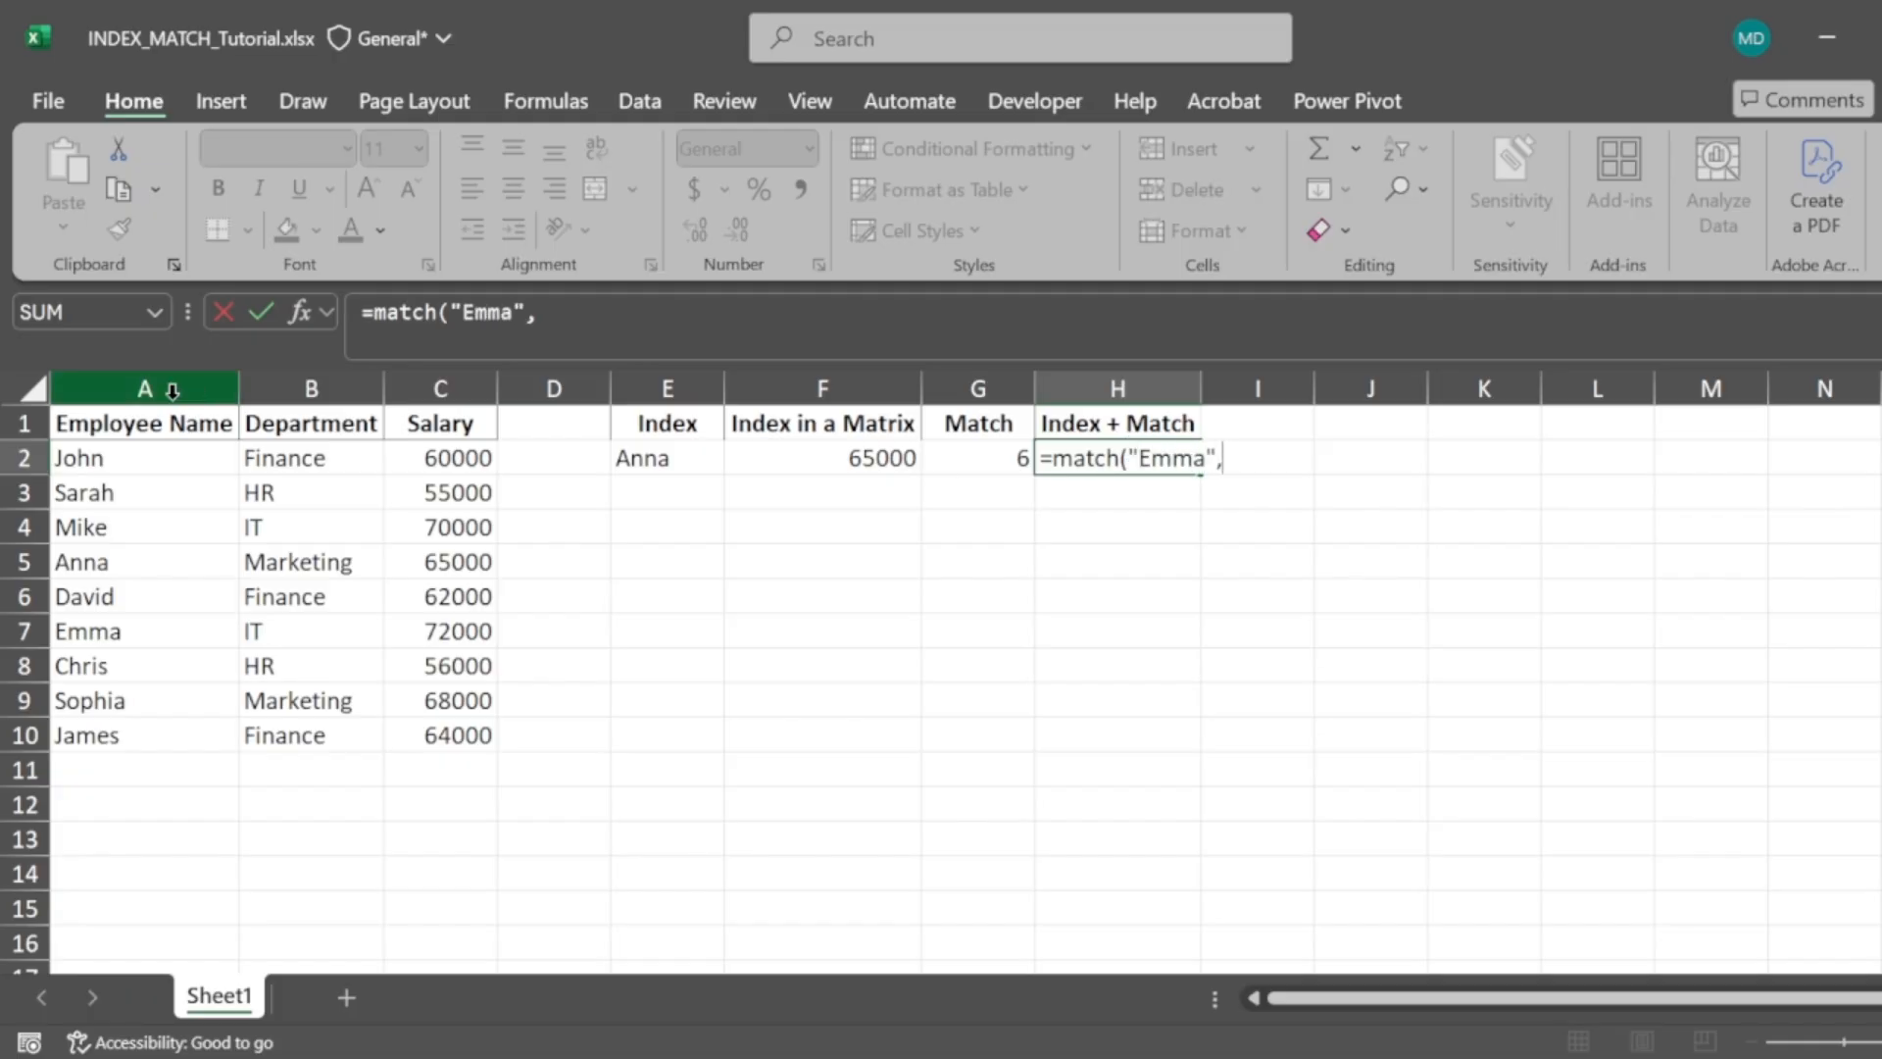
click(128, 458)
key(ctrl+shift+Down)
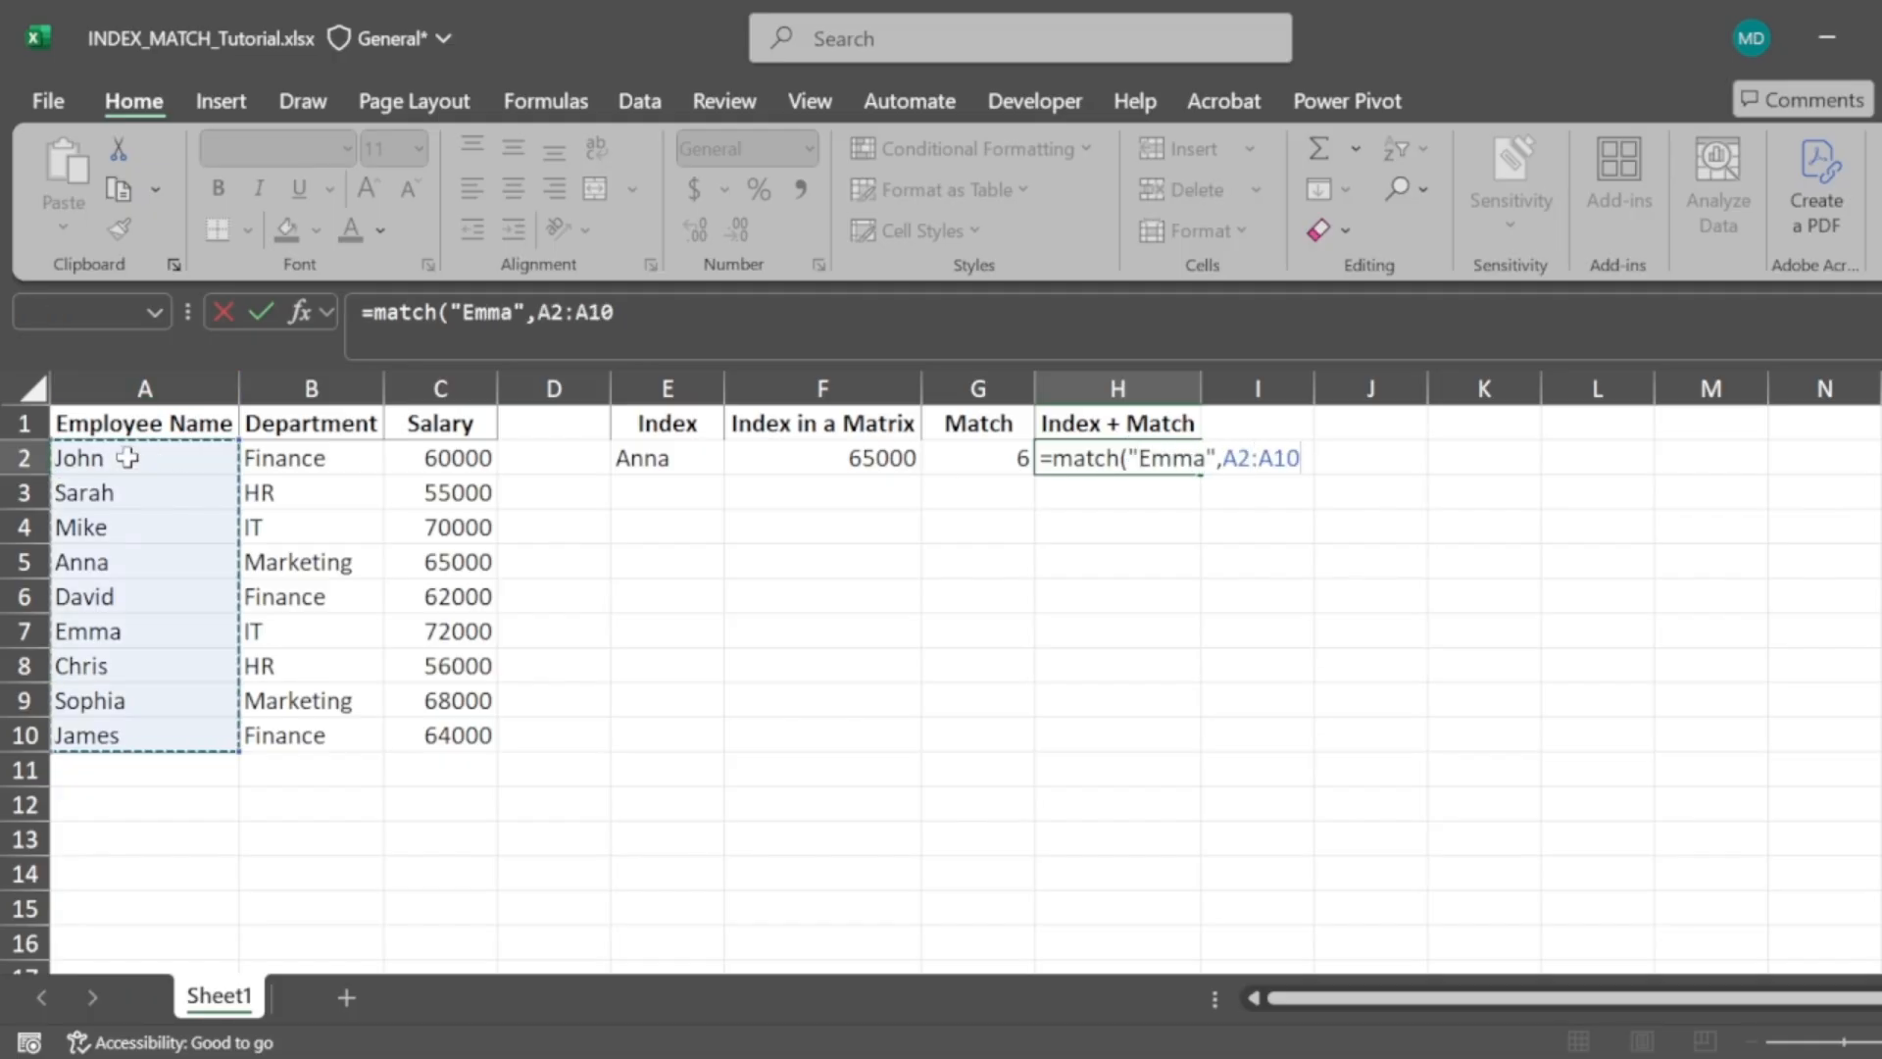
text(,0))
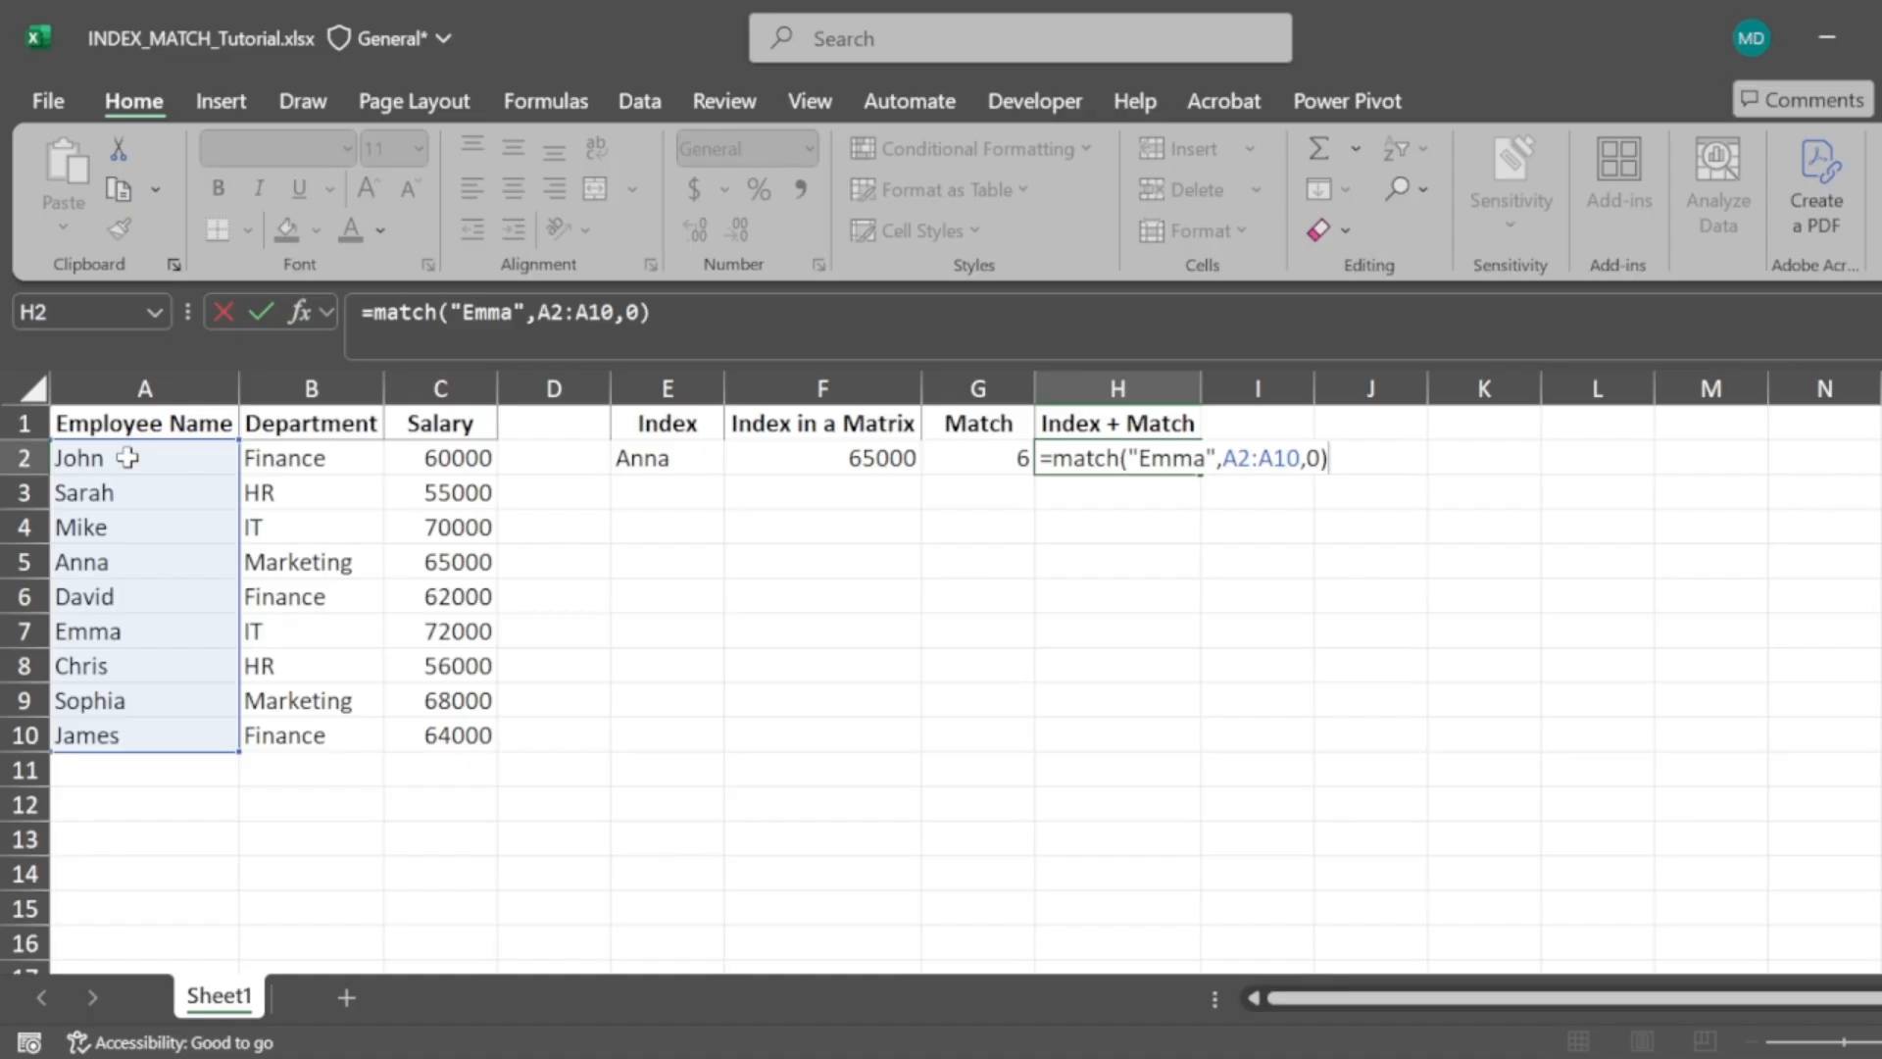
key(Return)
key(Left)
key(Up)
key(Right)
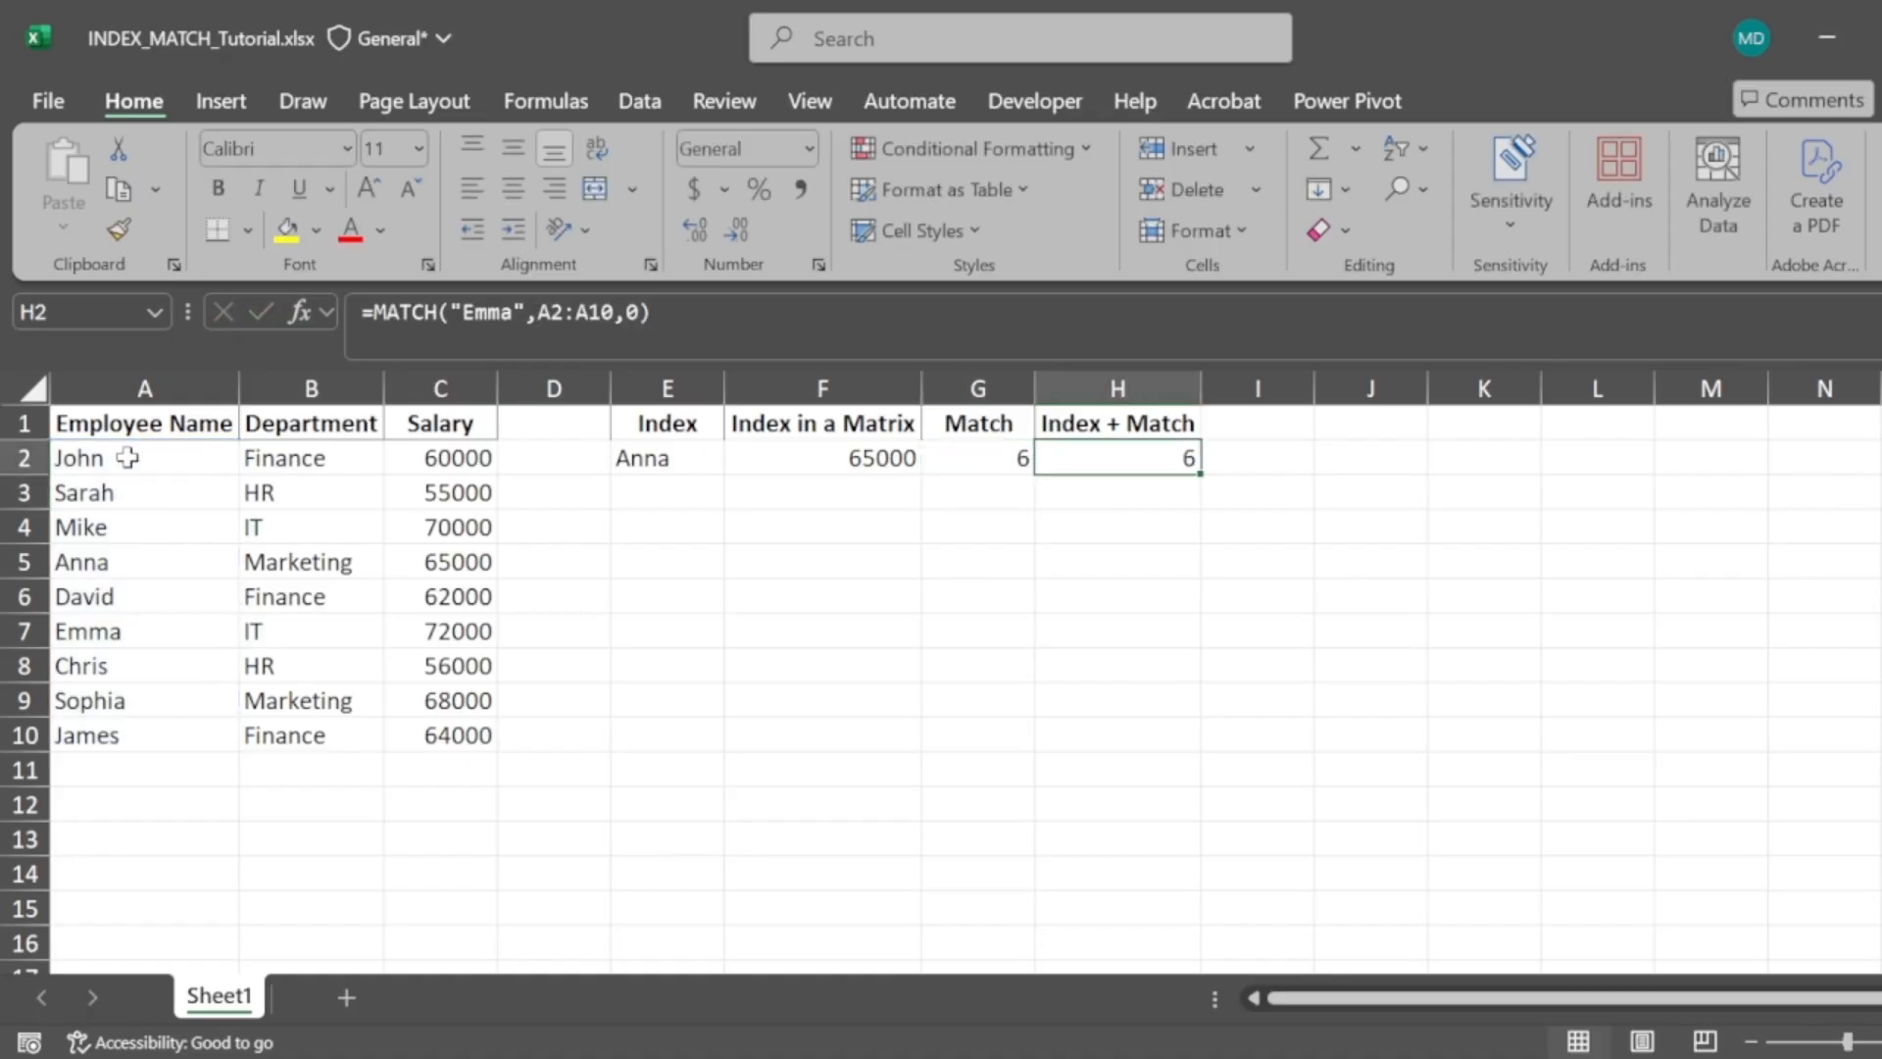
Wrap the formula in H2 in INDEX so it reads =INDEX(C2:C10,MATCH("Emma",A2:A10,0))
click(381, 314)
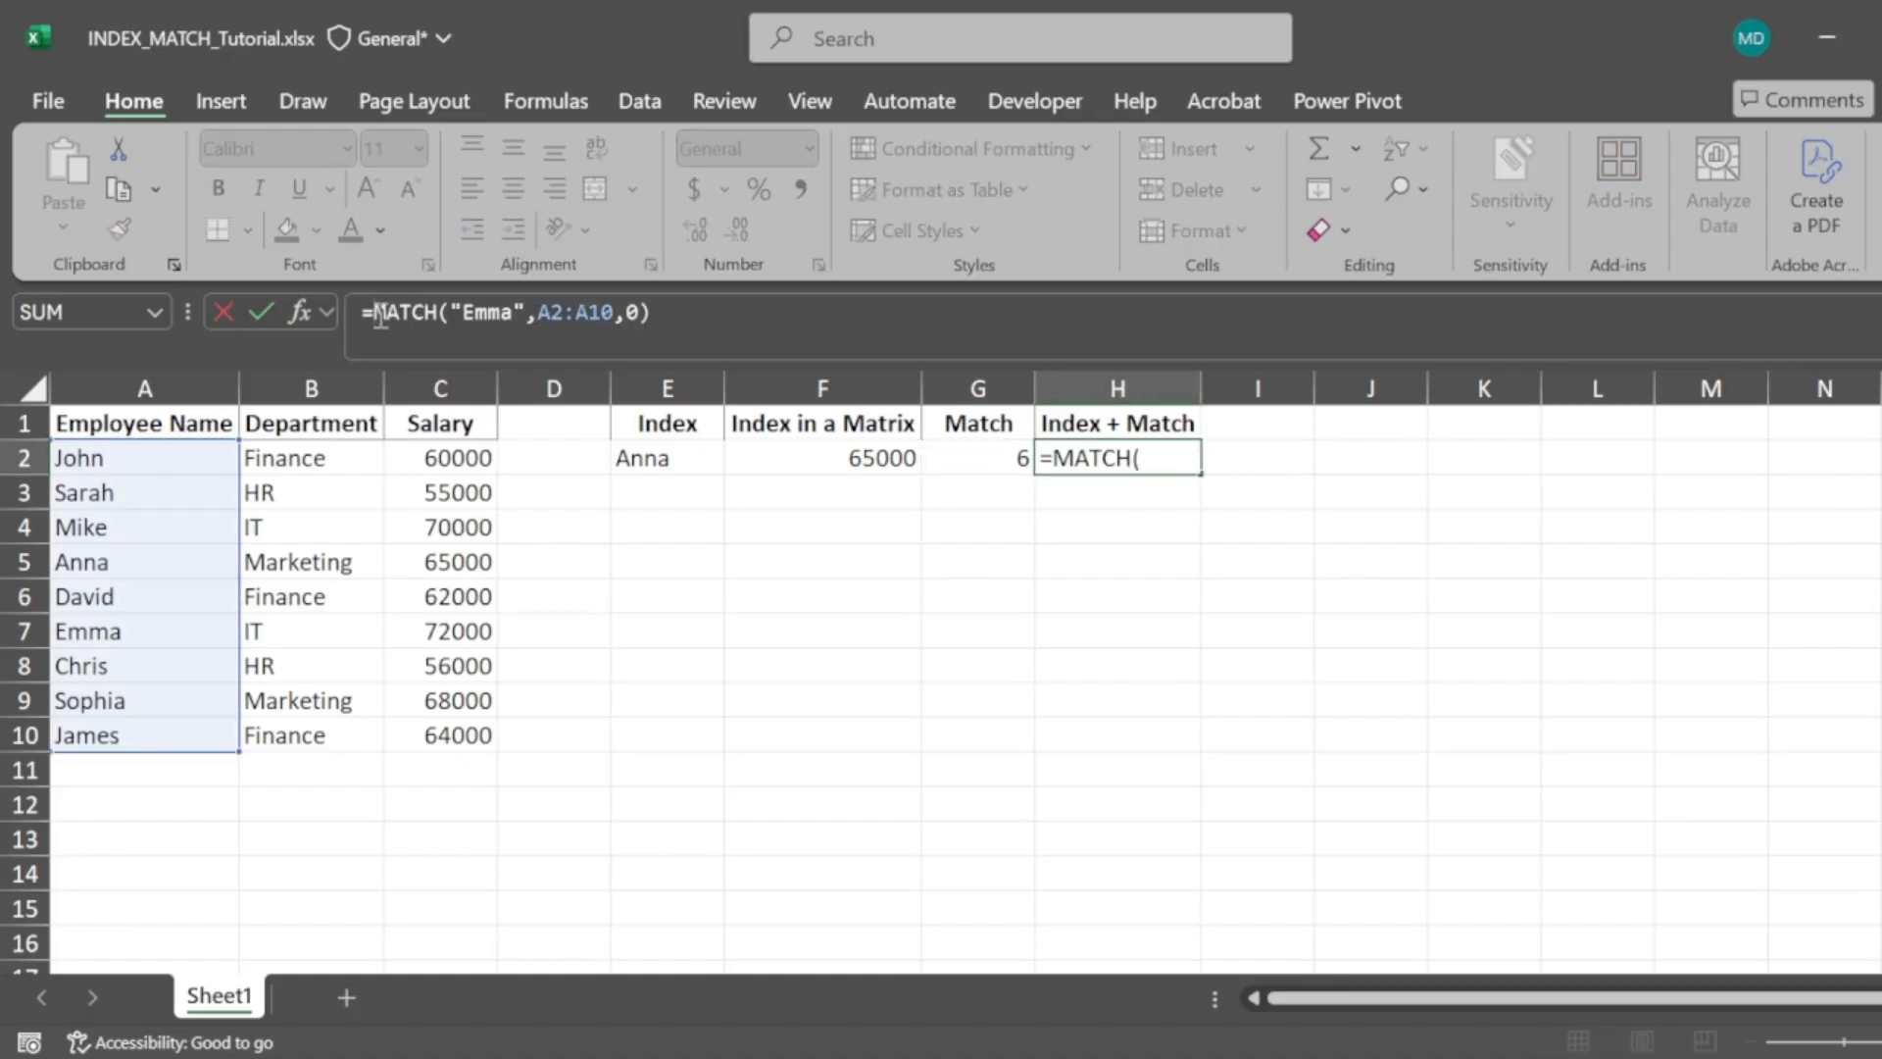
text(index)
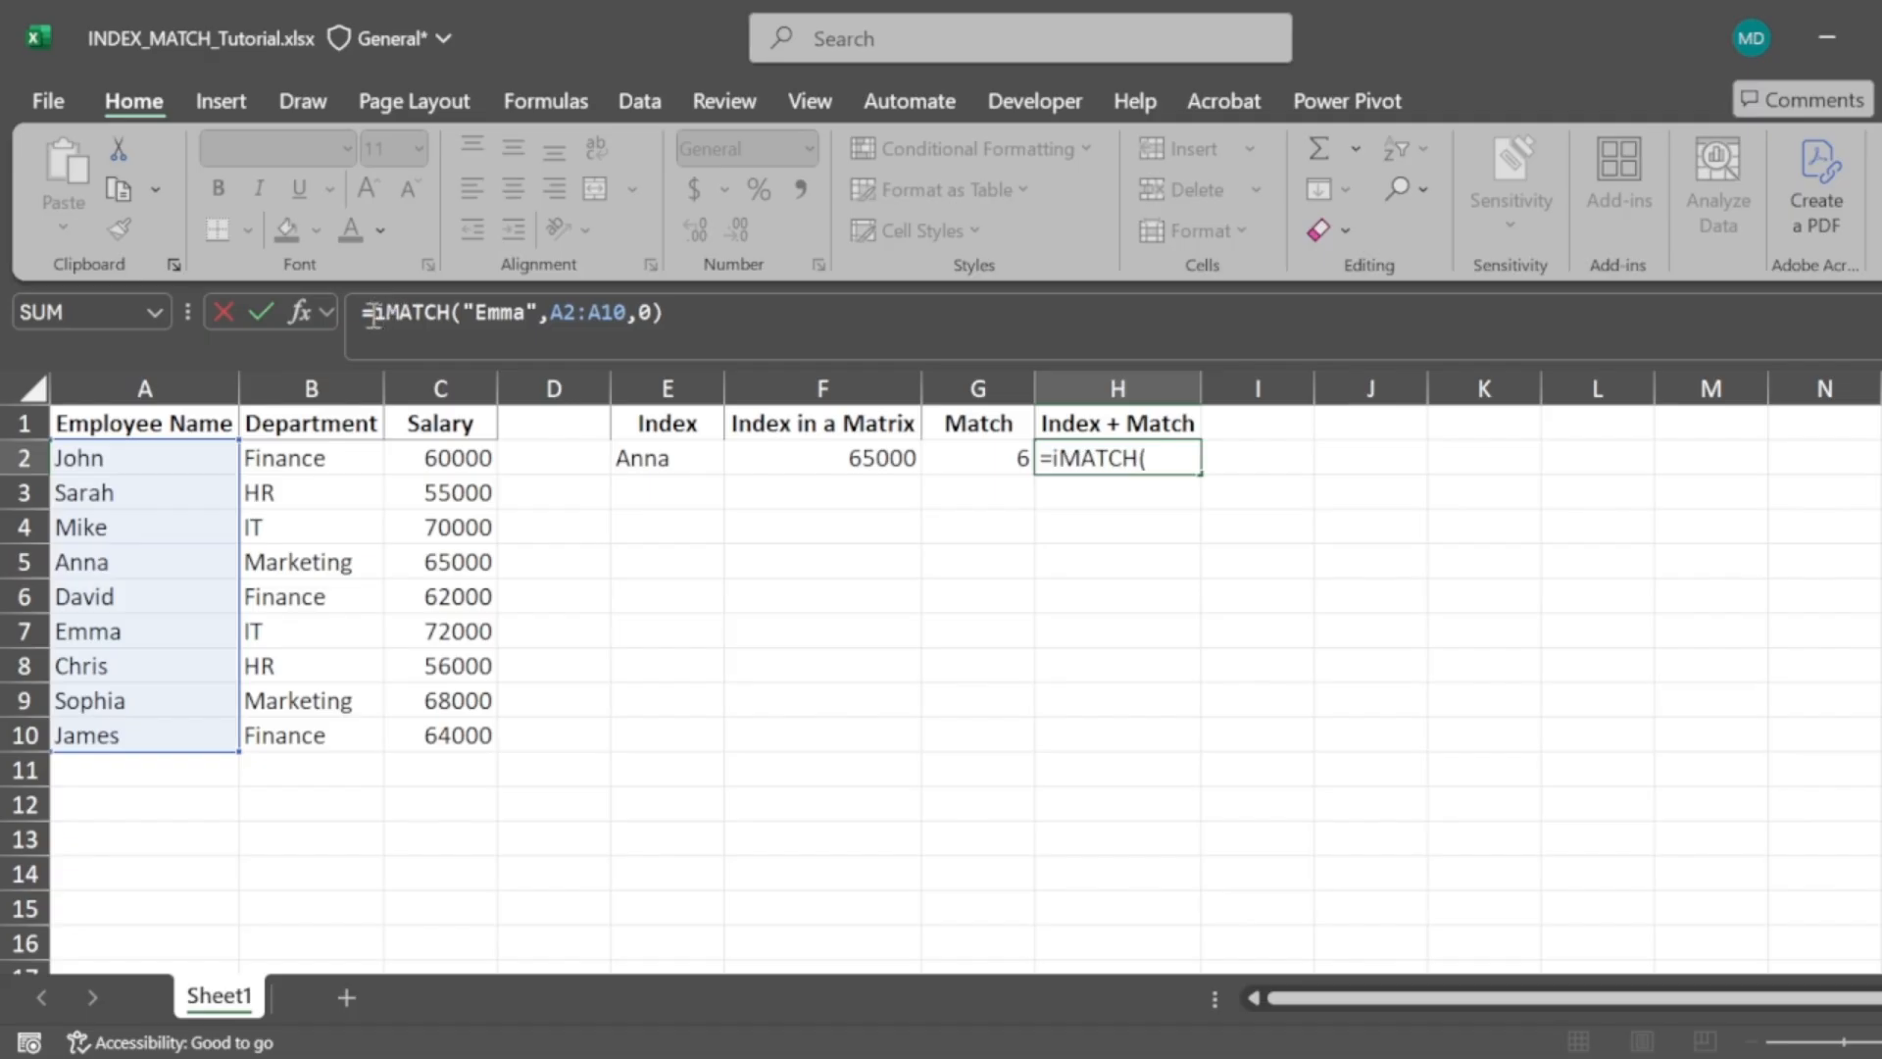
text(()
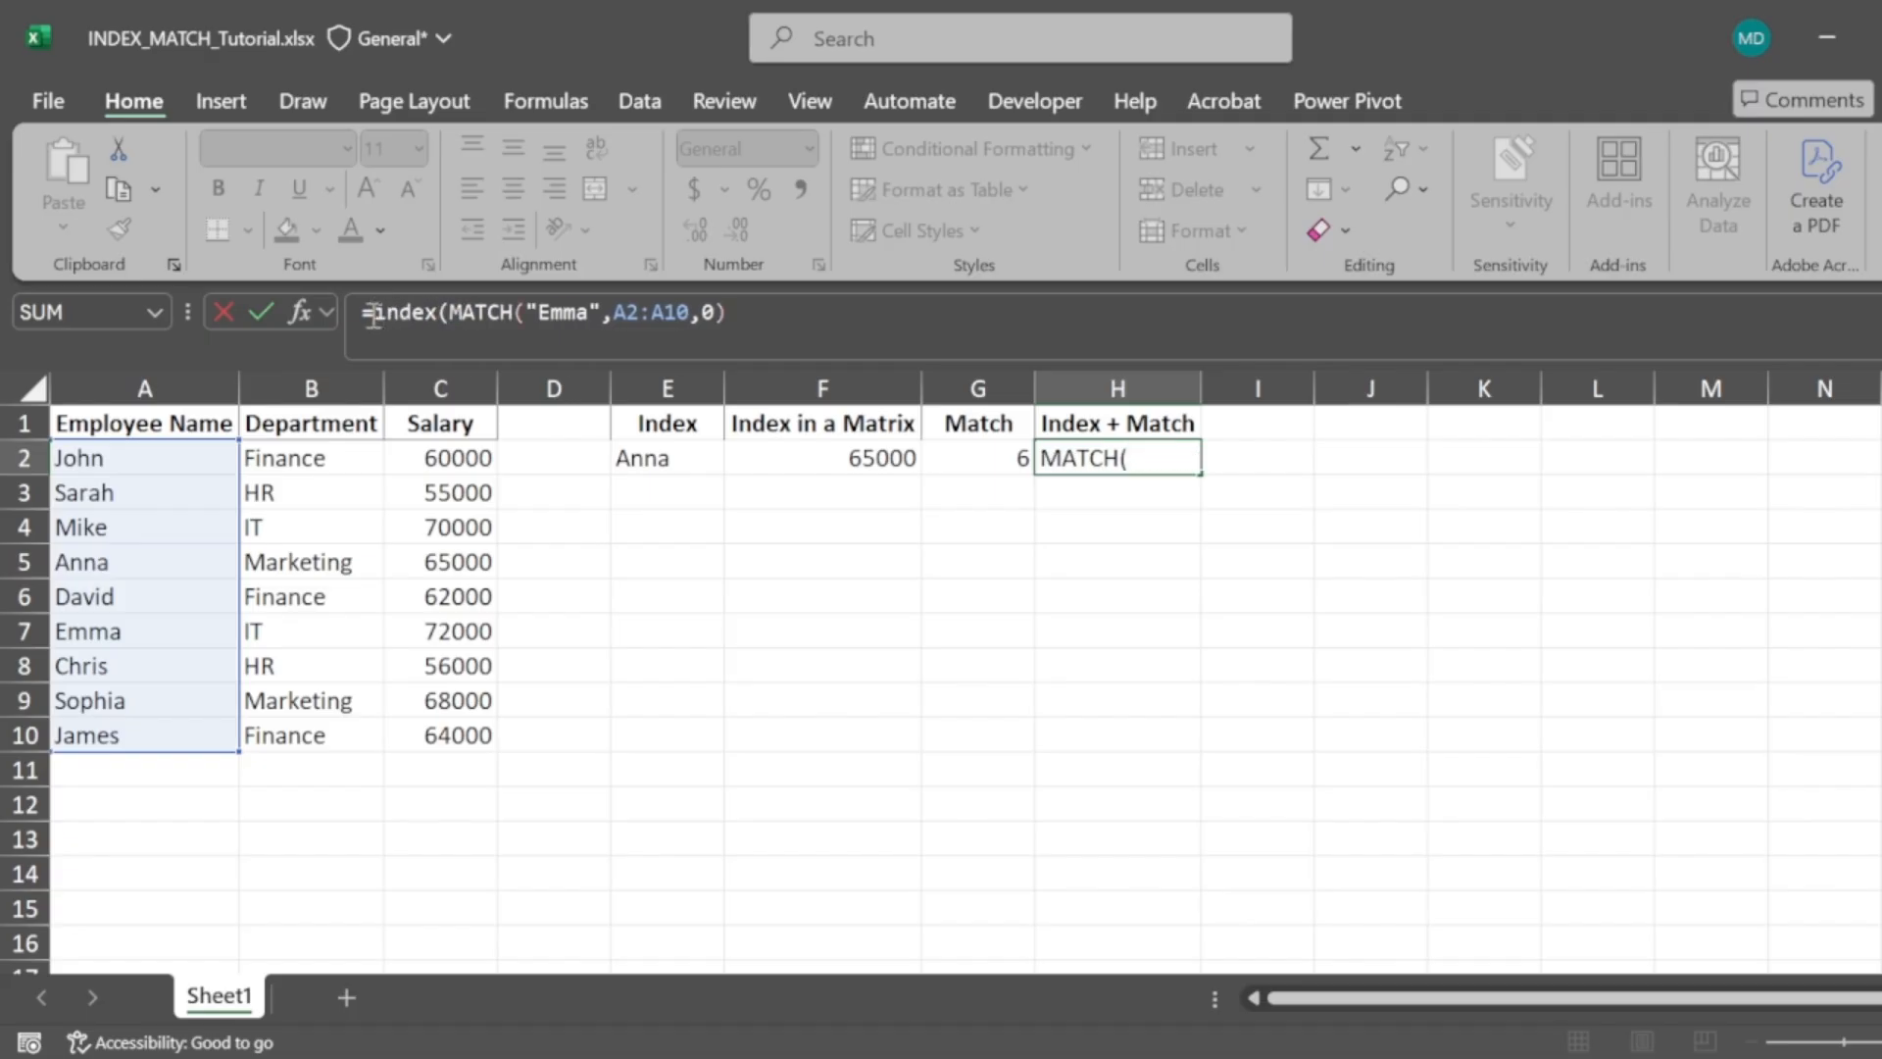
click(471, 459)
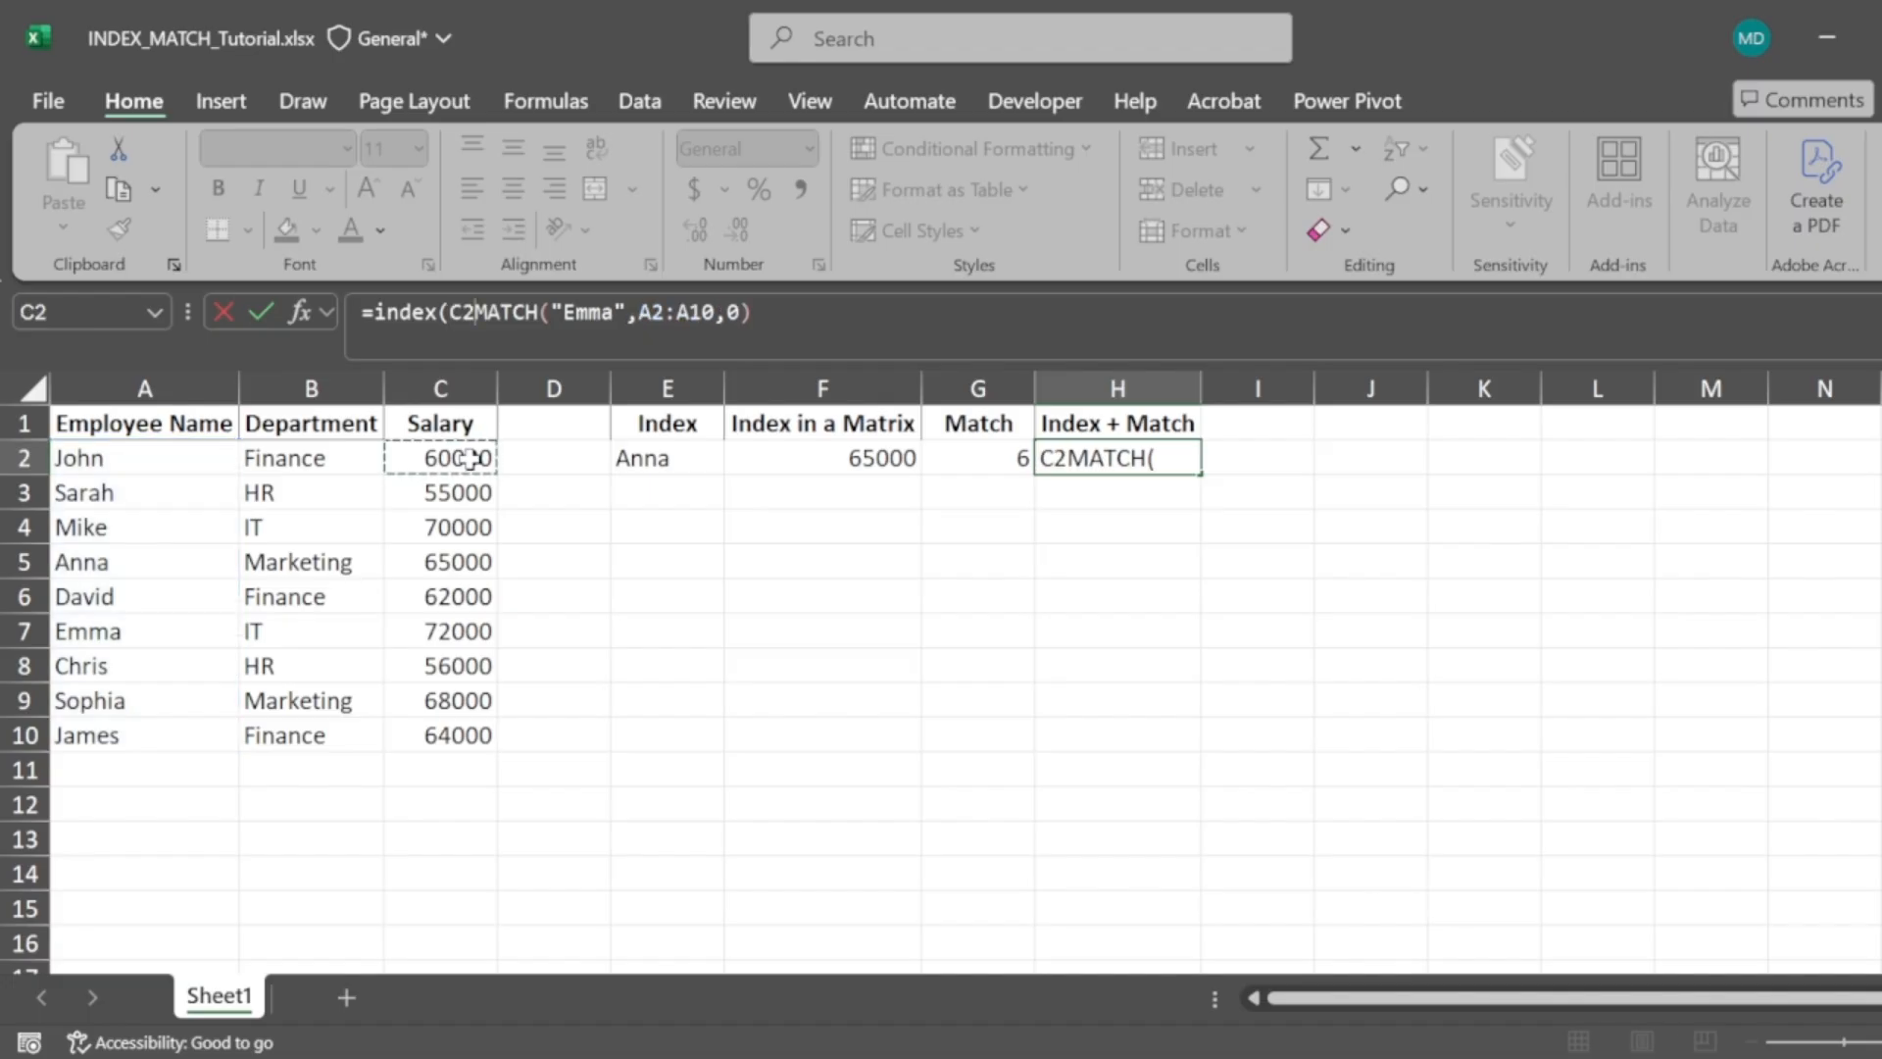
key(ctrl+shift+Down)
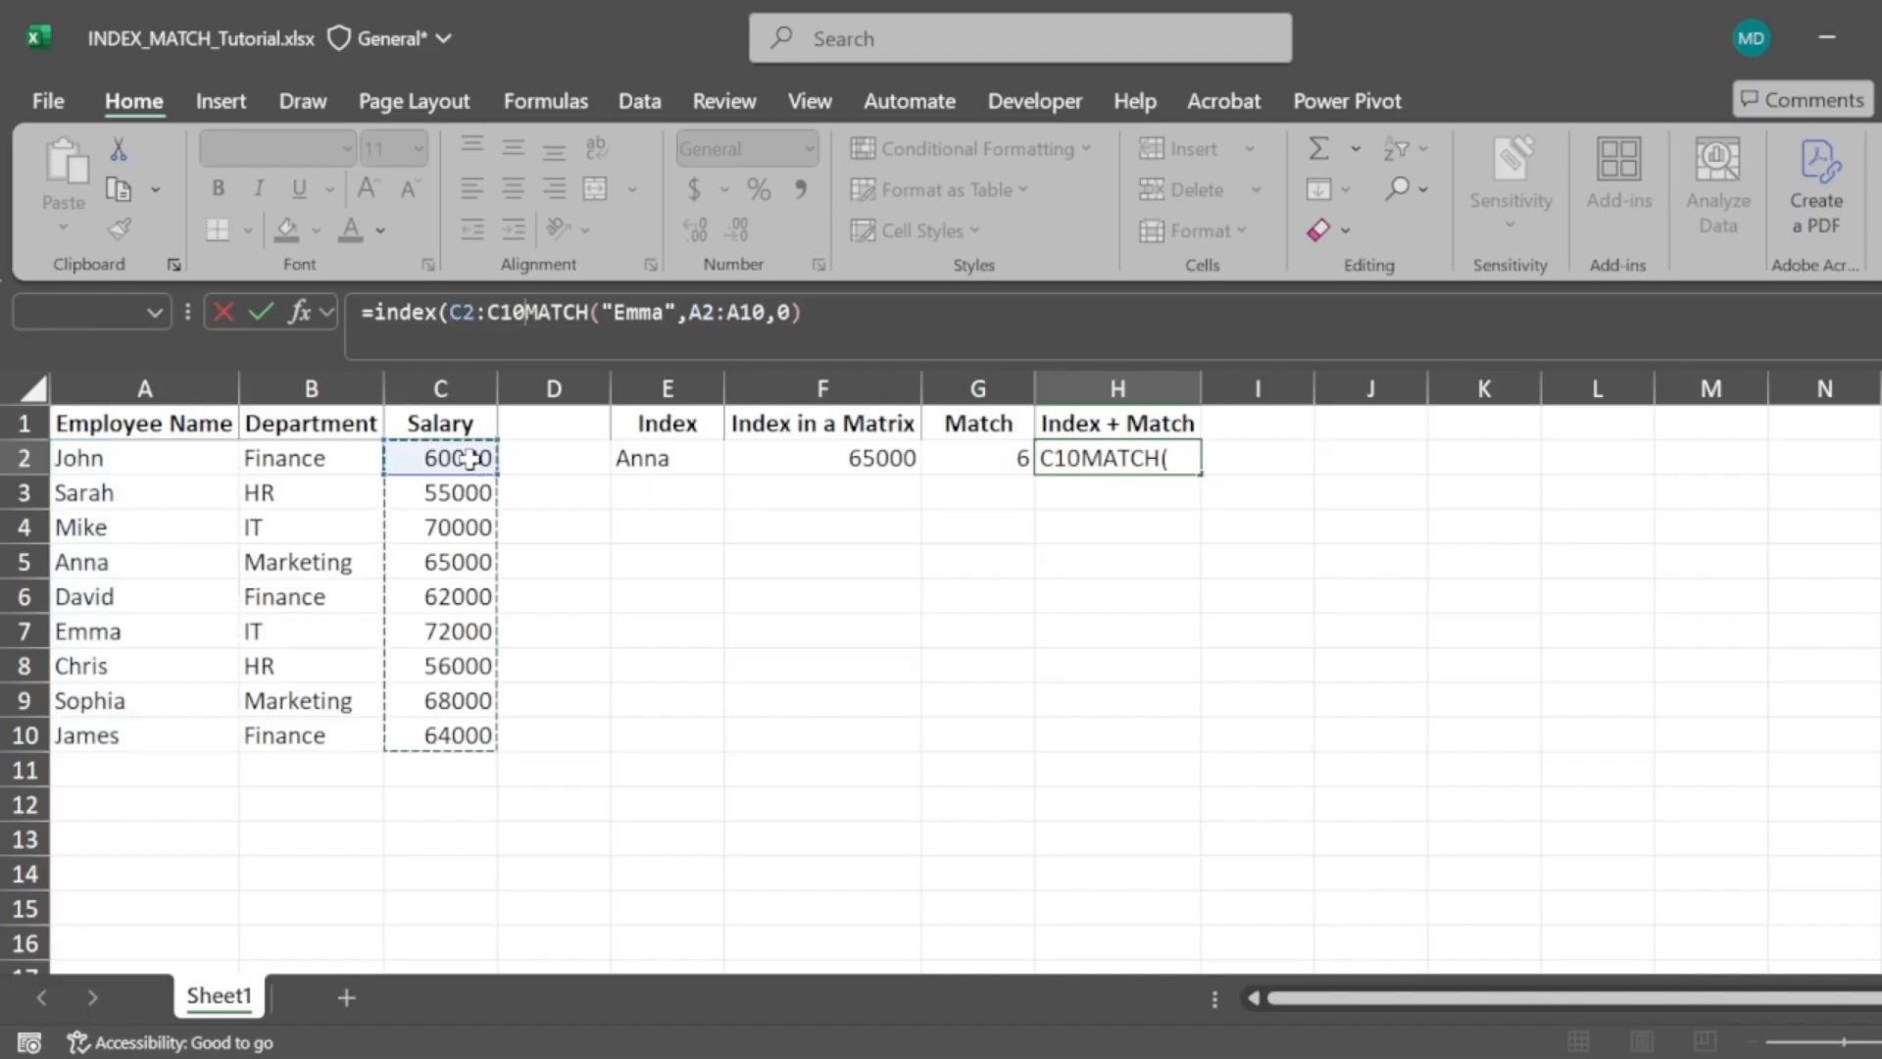
text(,)
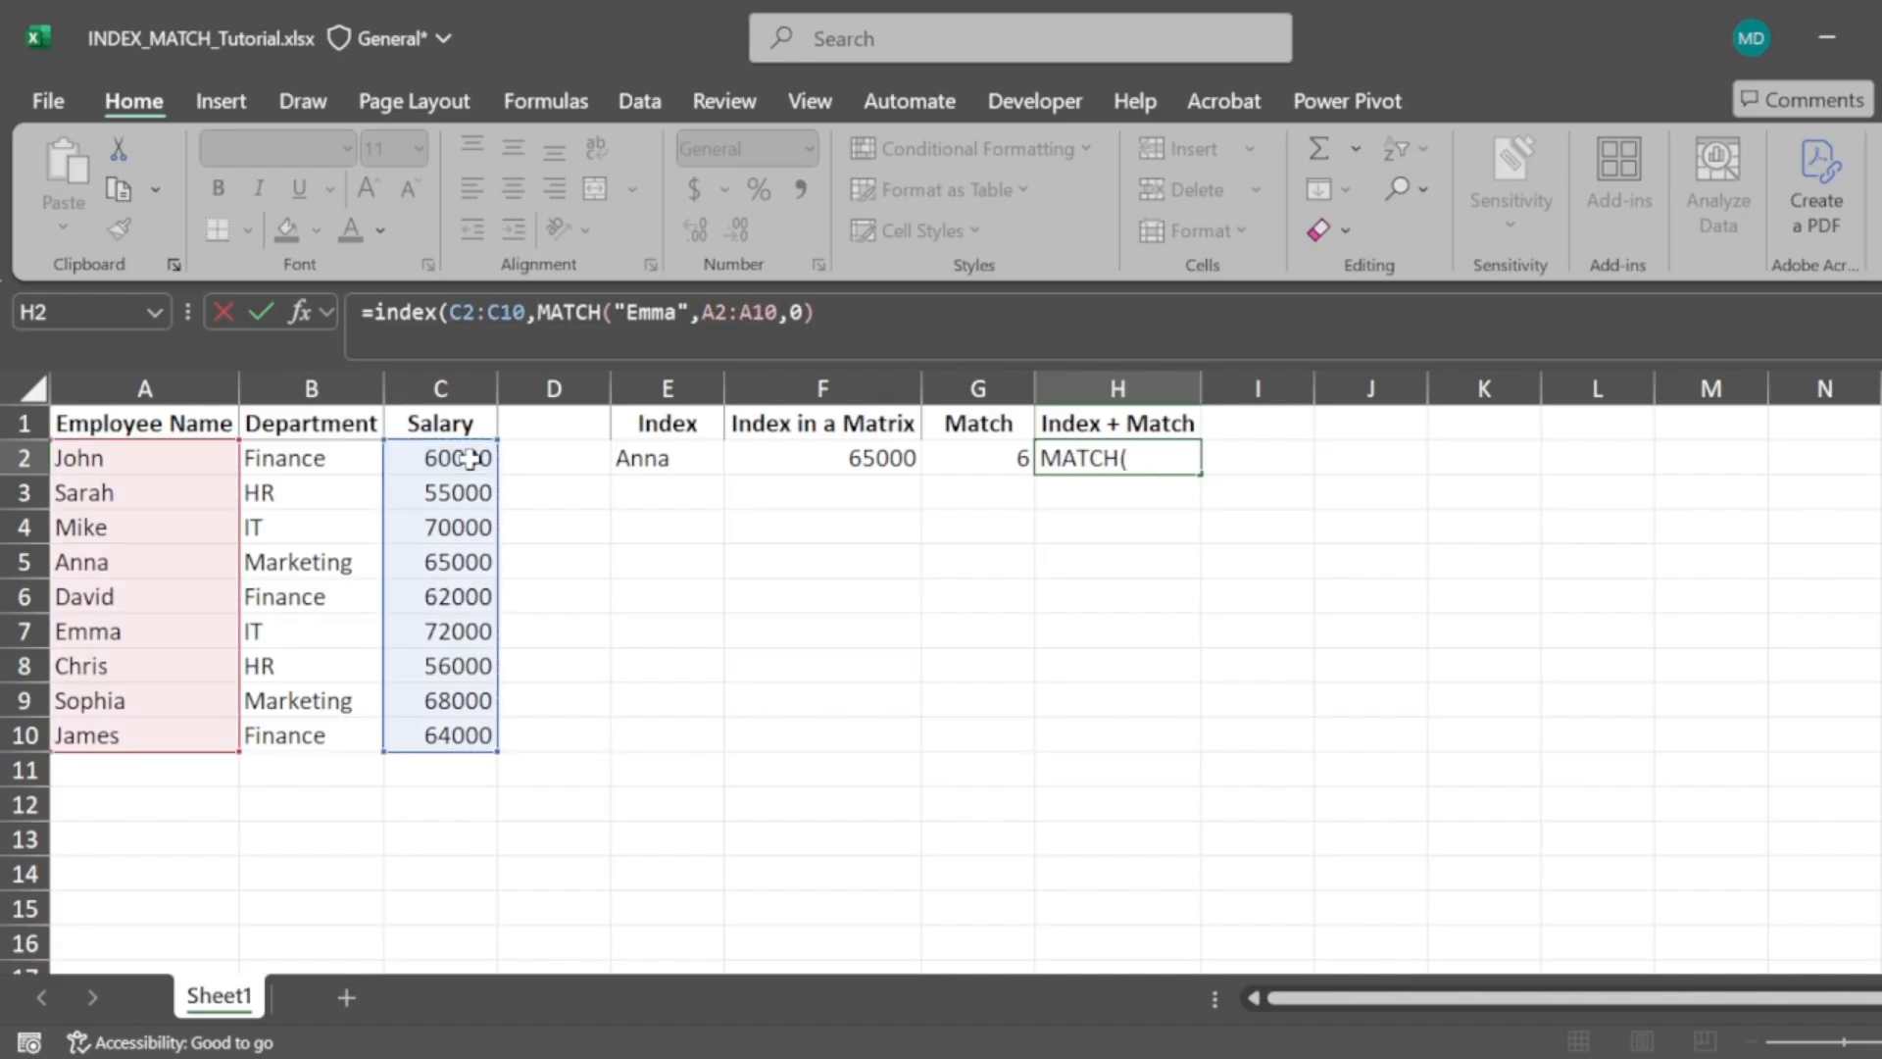
click(859, 312)
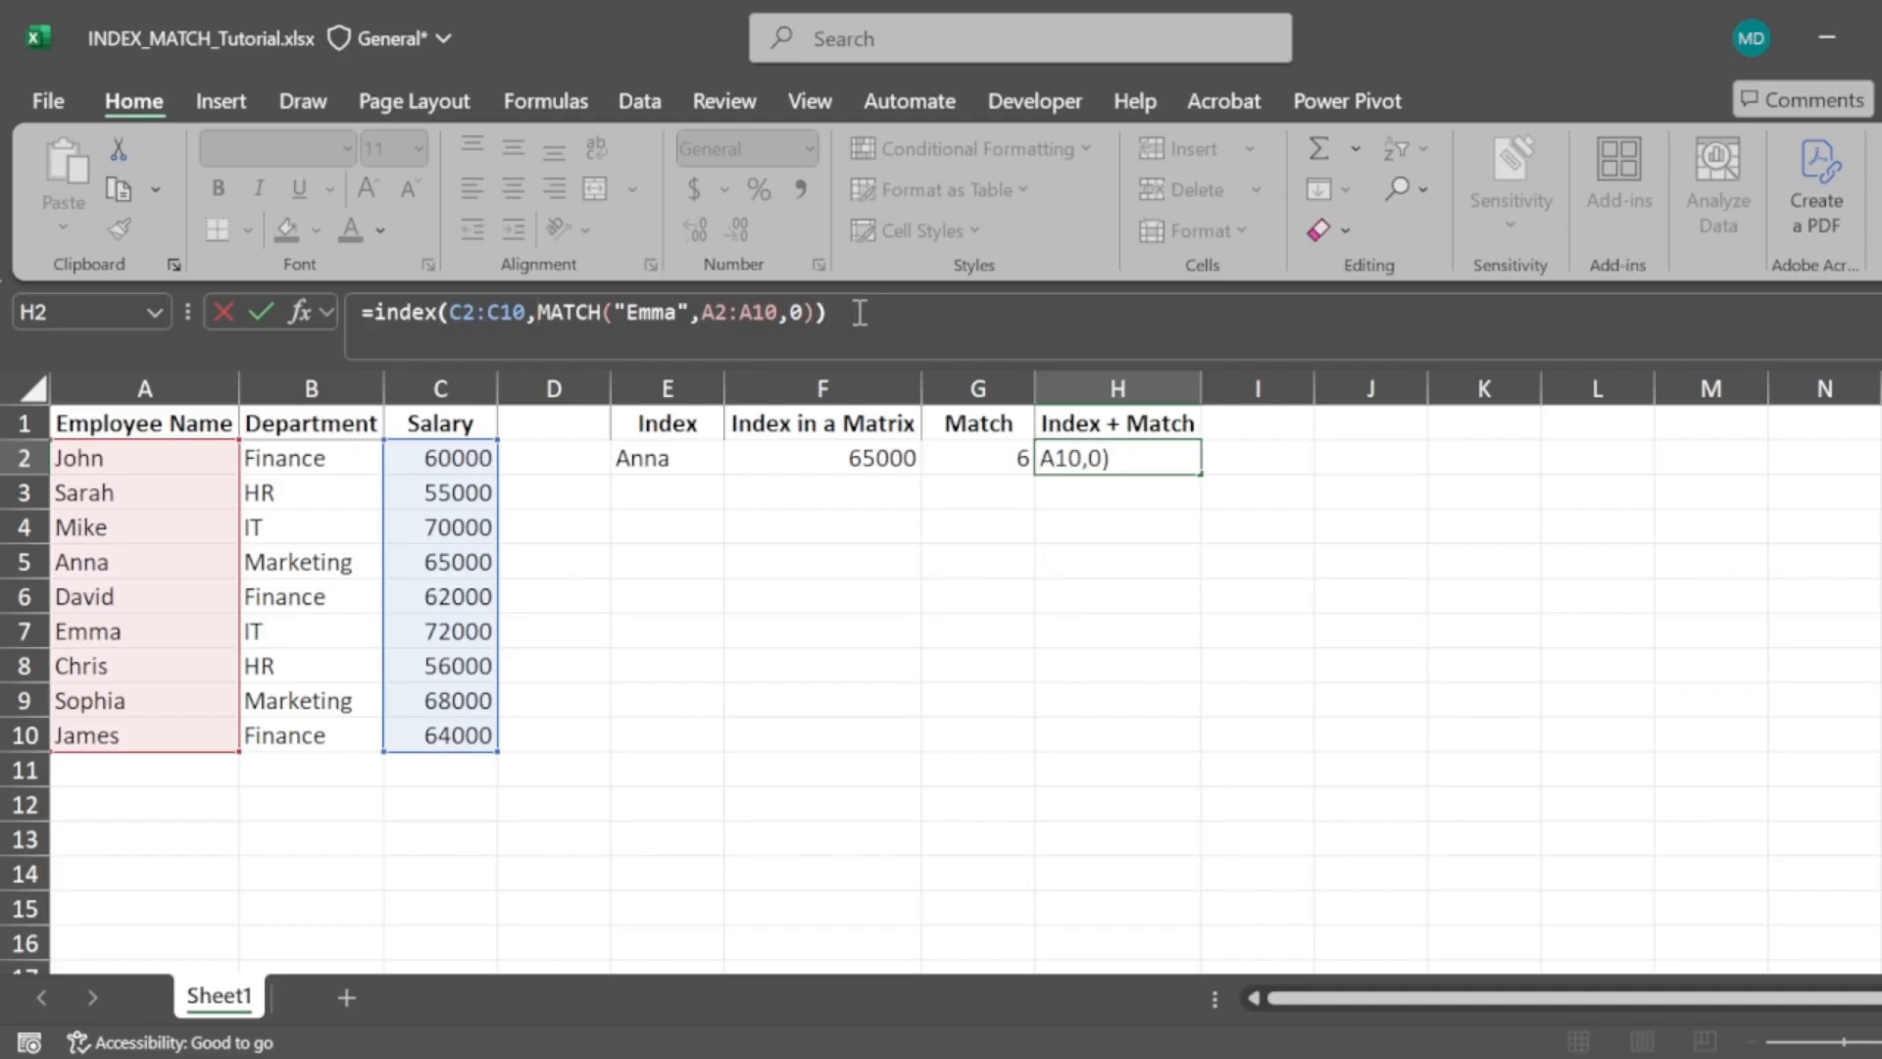
text())
key(Return)
key(Up)
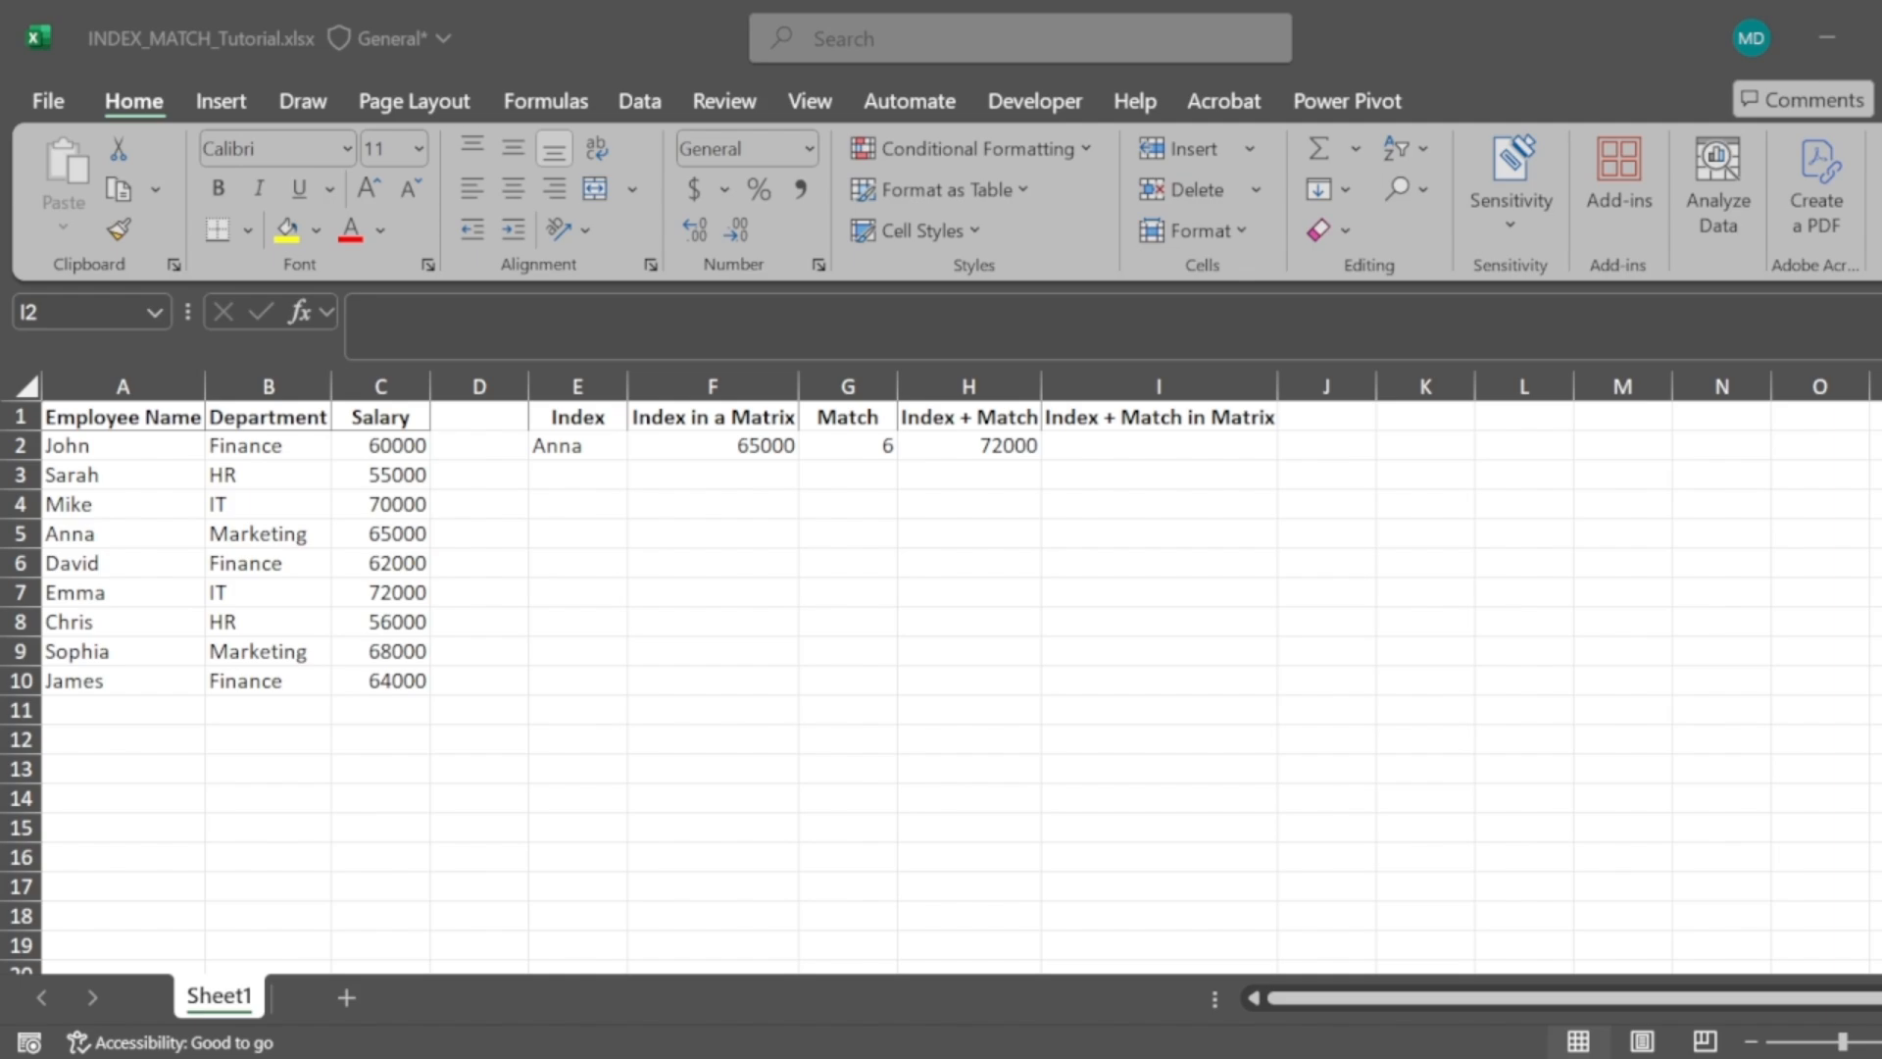
Start an INDEX formula in I2 under Index + Match in Matrix using the range A1:C10
click(1868, 759)
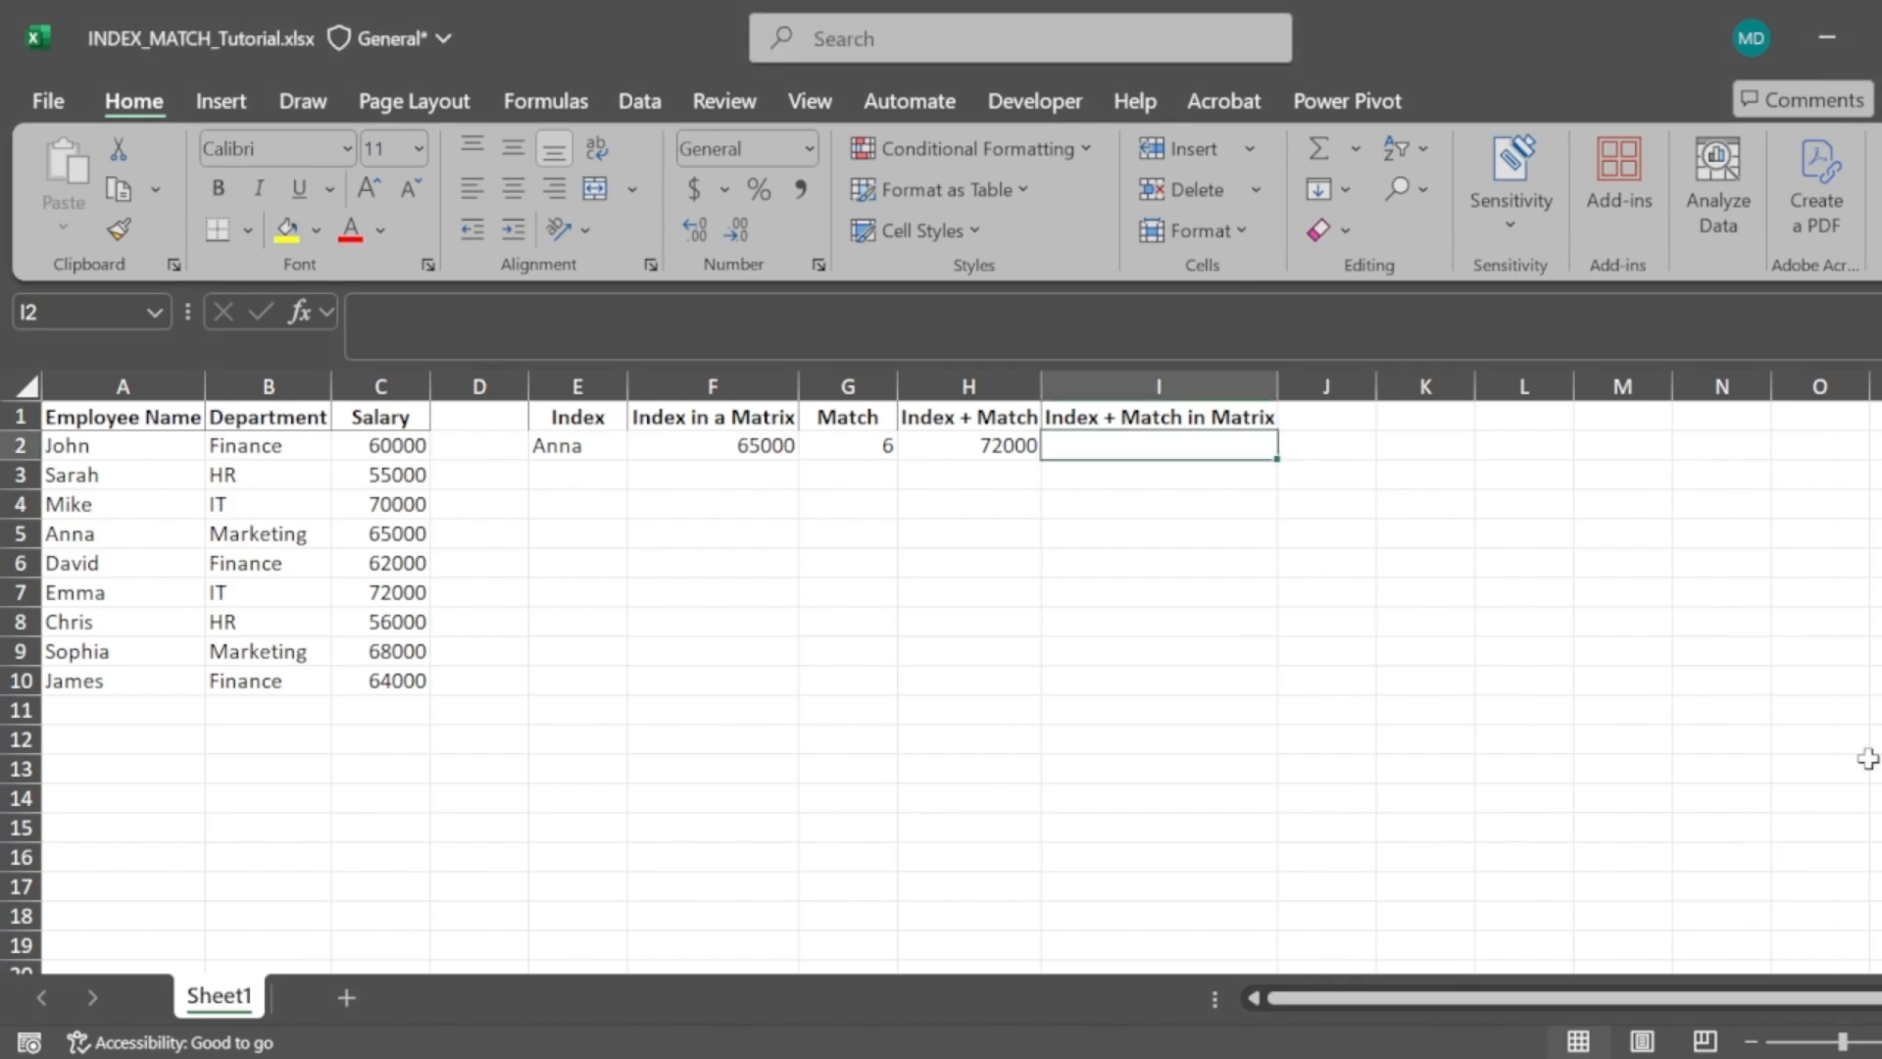
text(=index()
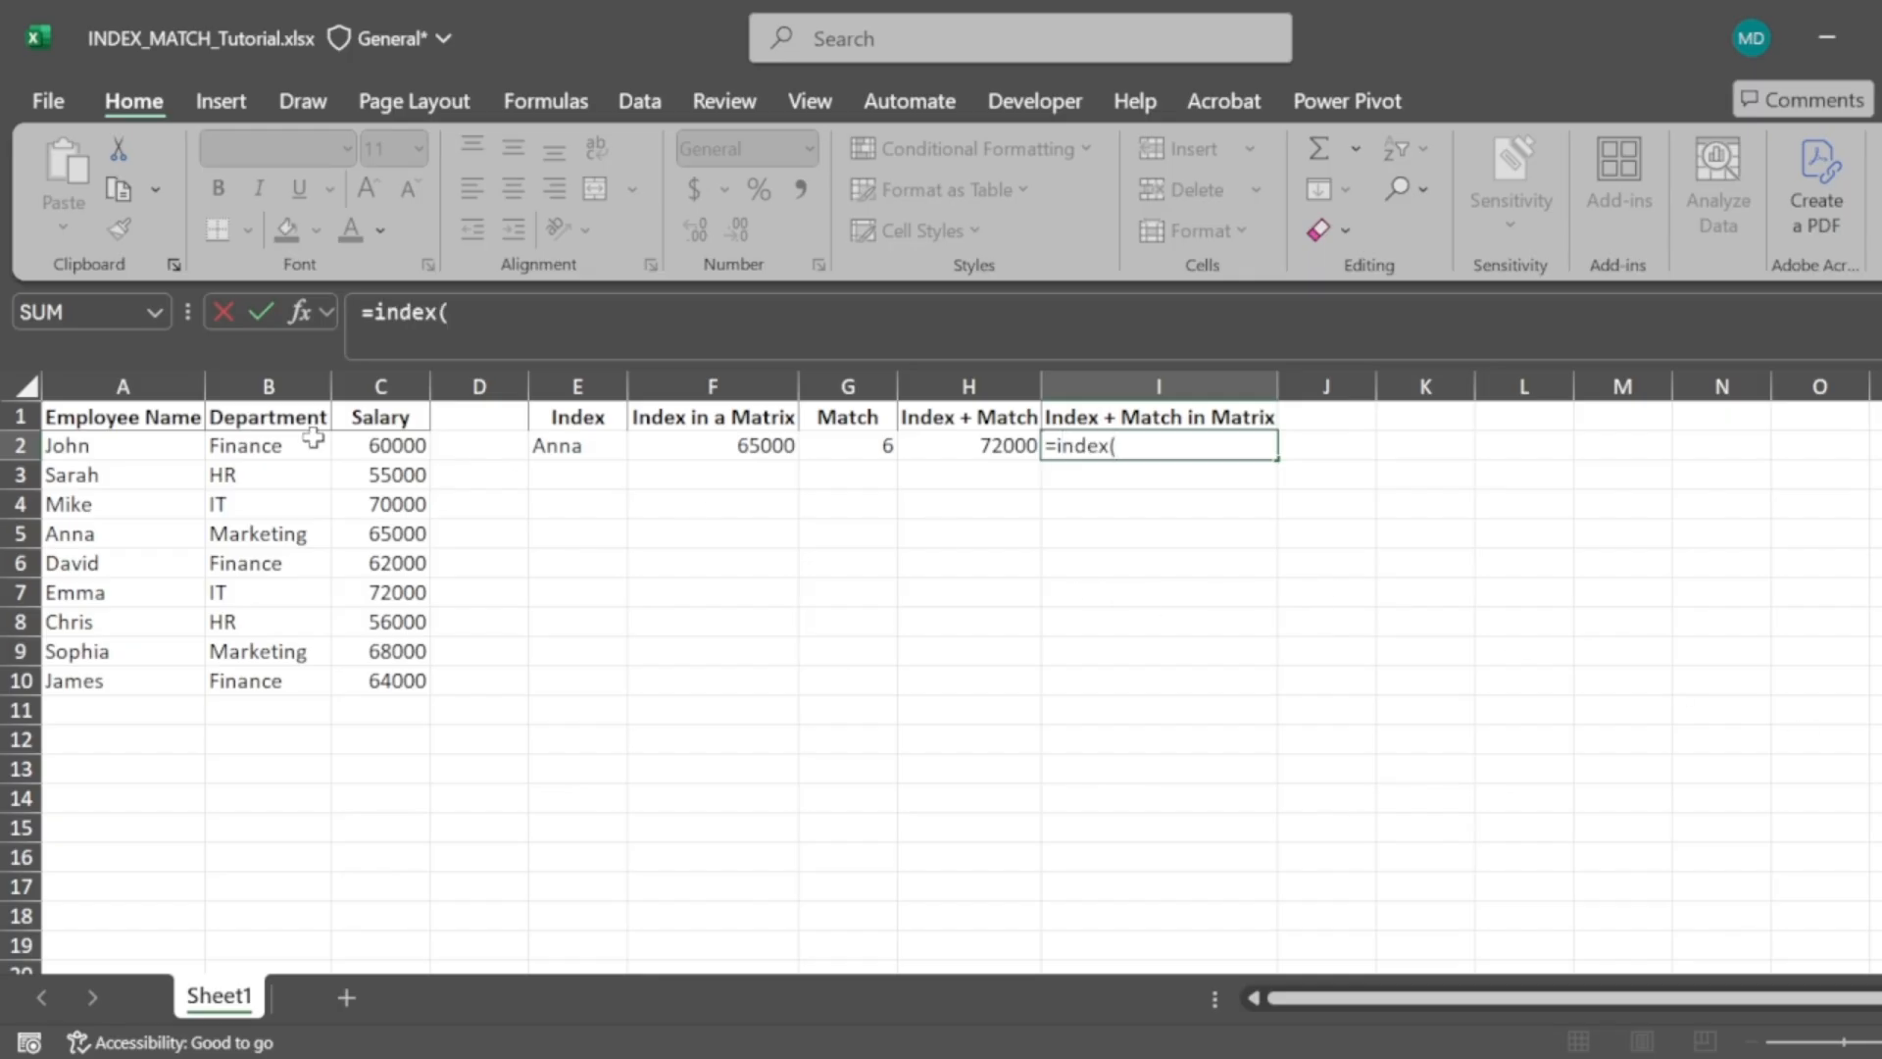
click(135, 411)
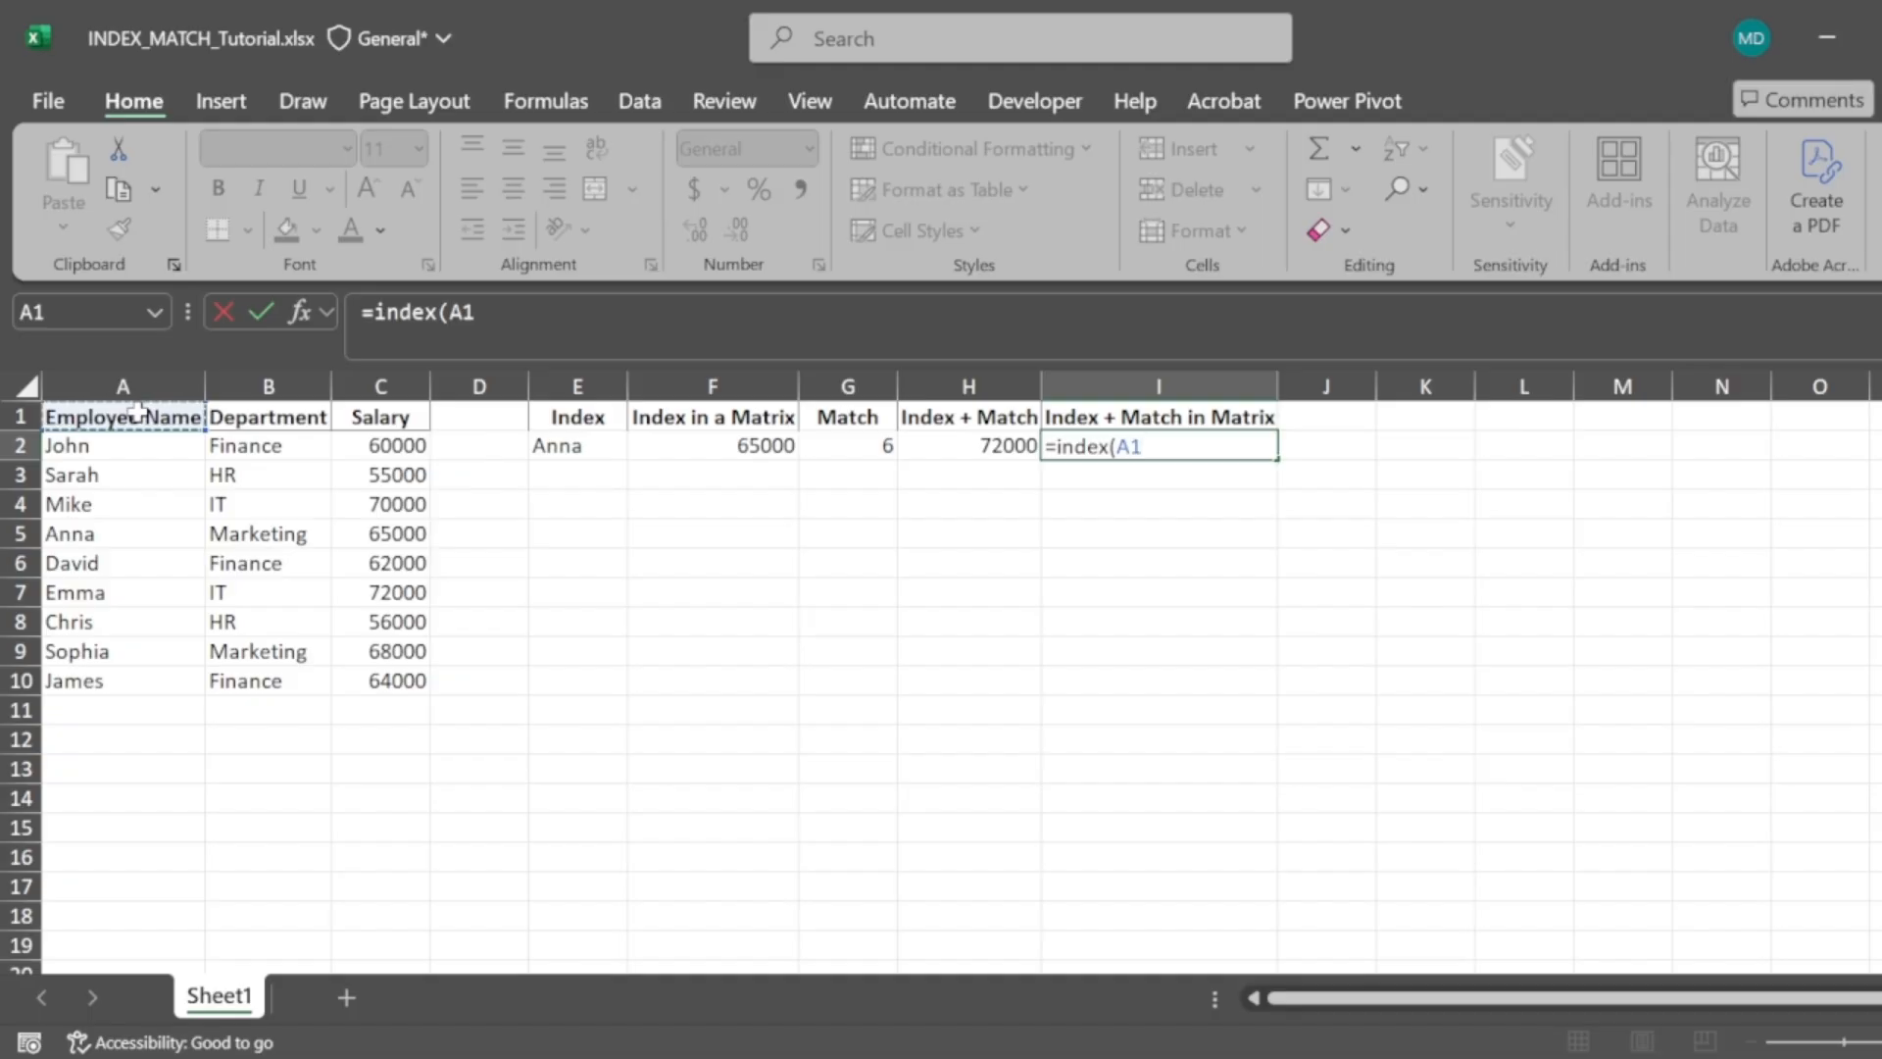
key(shift+Right)
key(shift+Right)
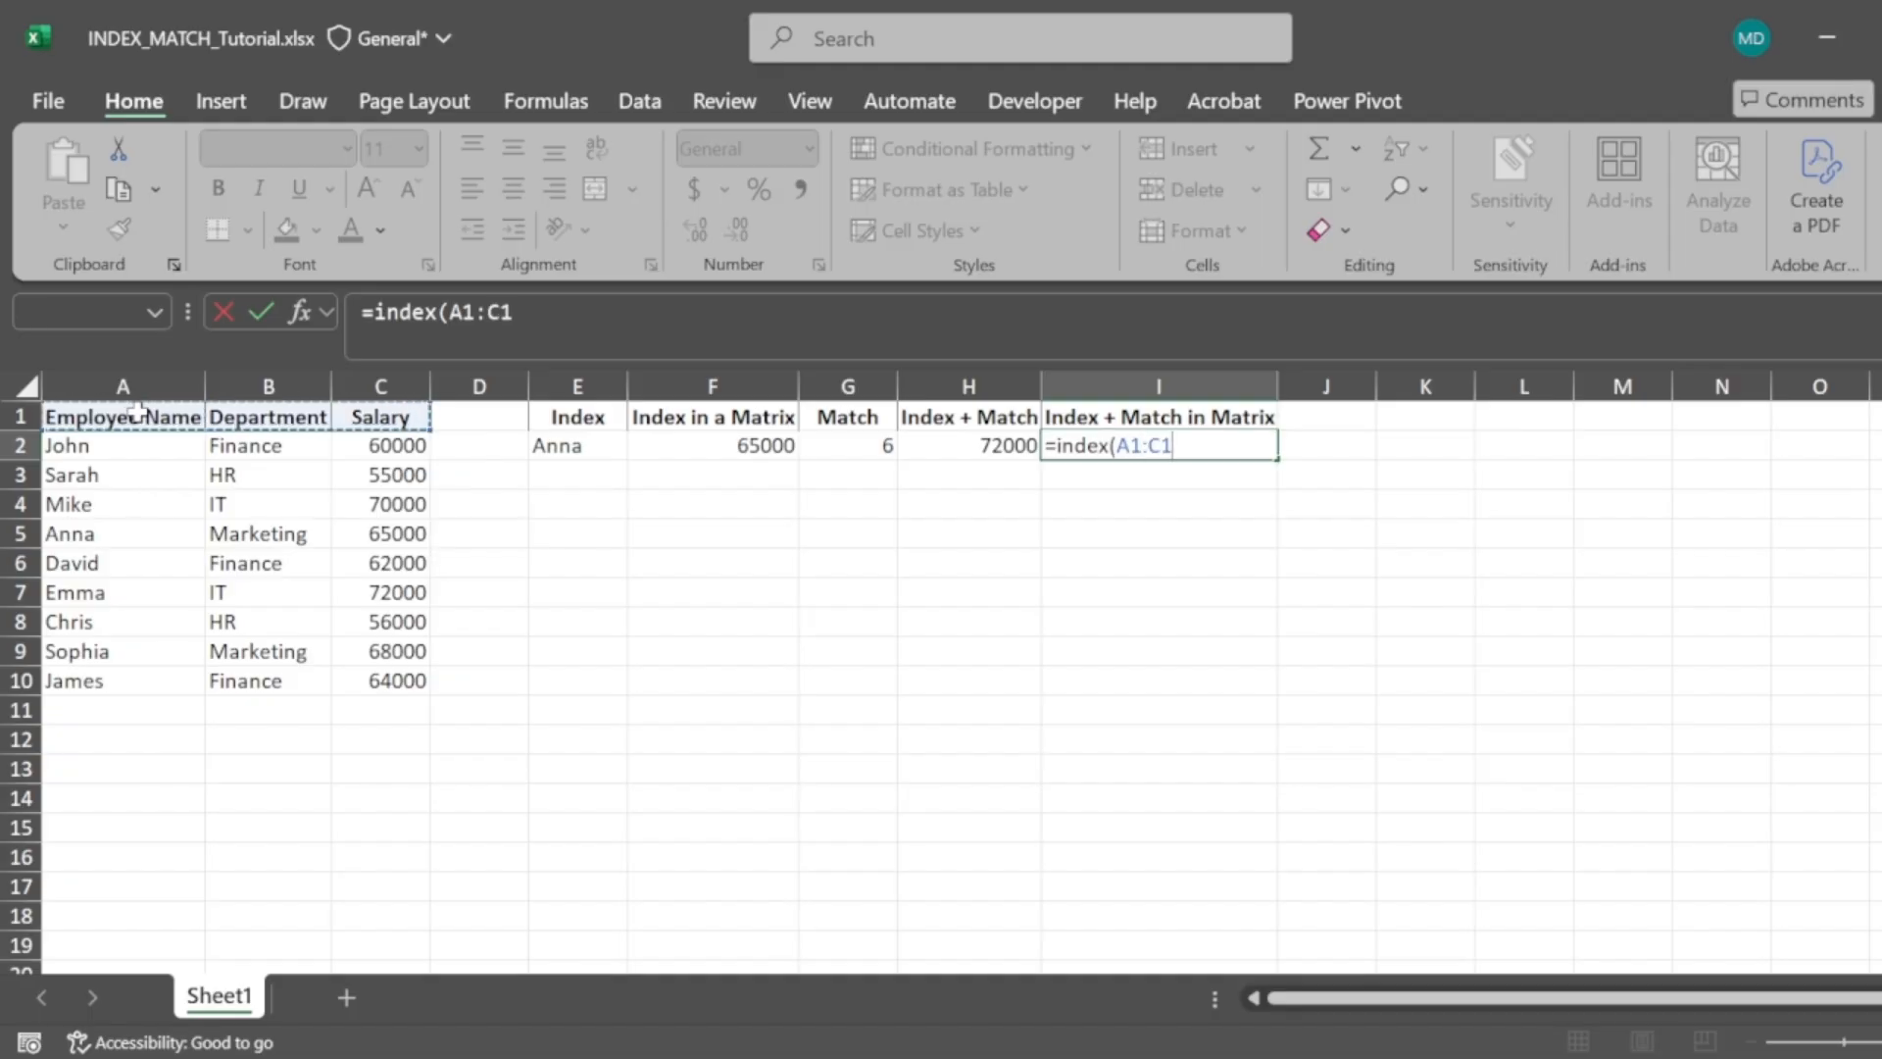
key(ctrl+shift+Down)
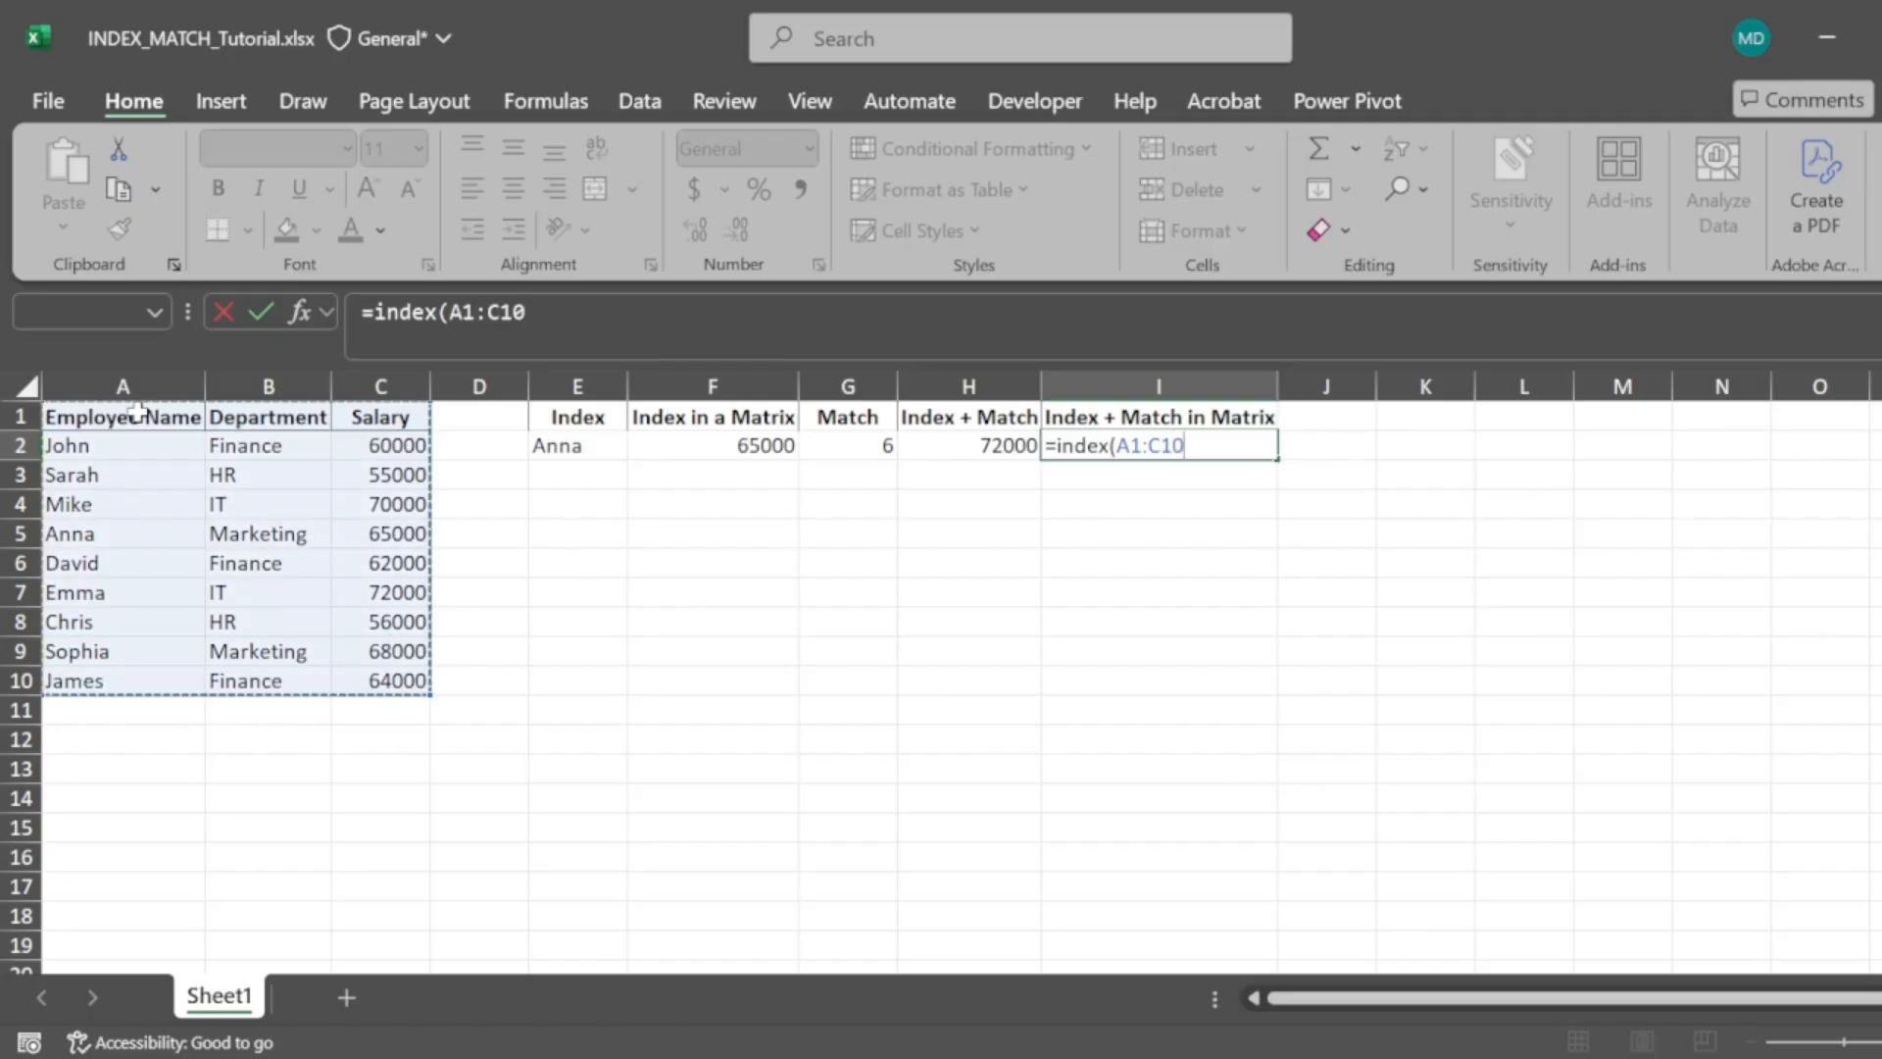
text(,)
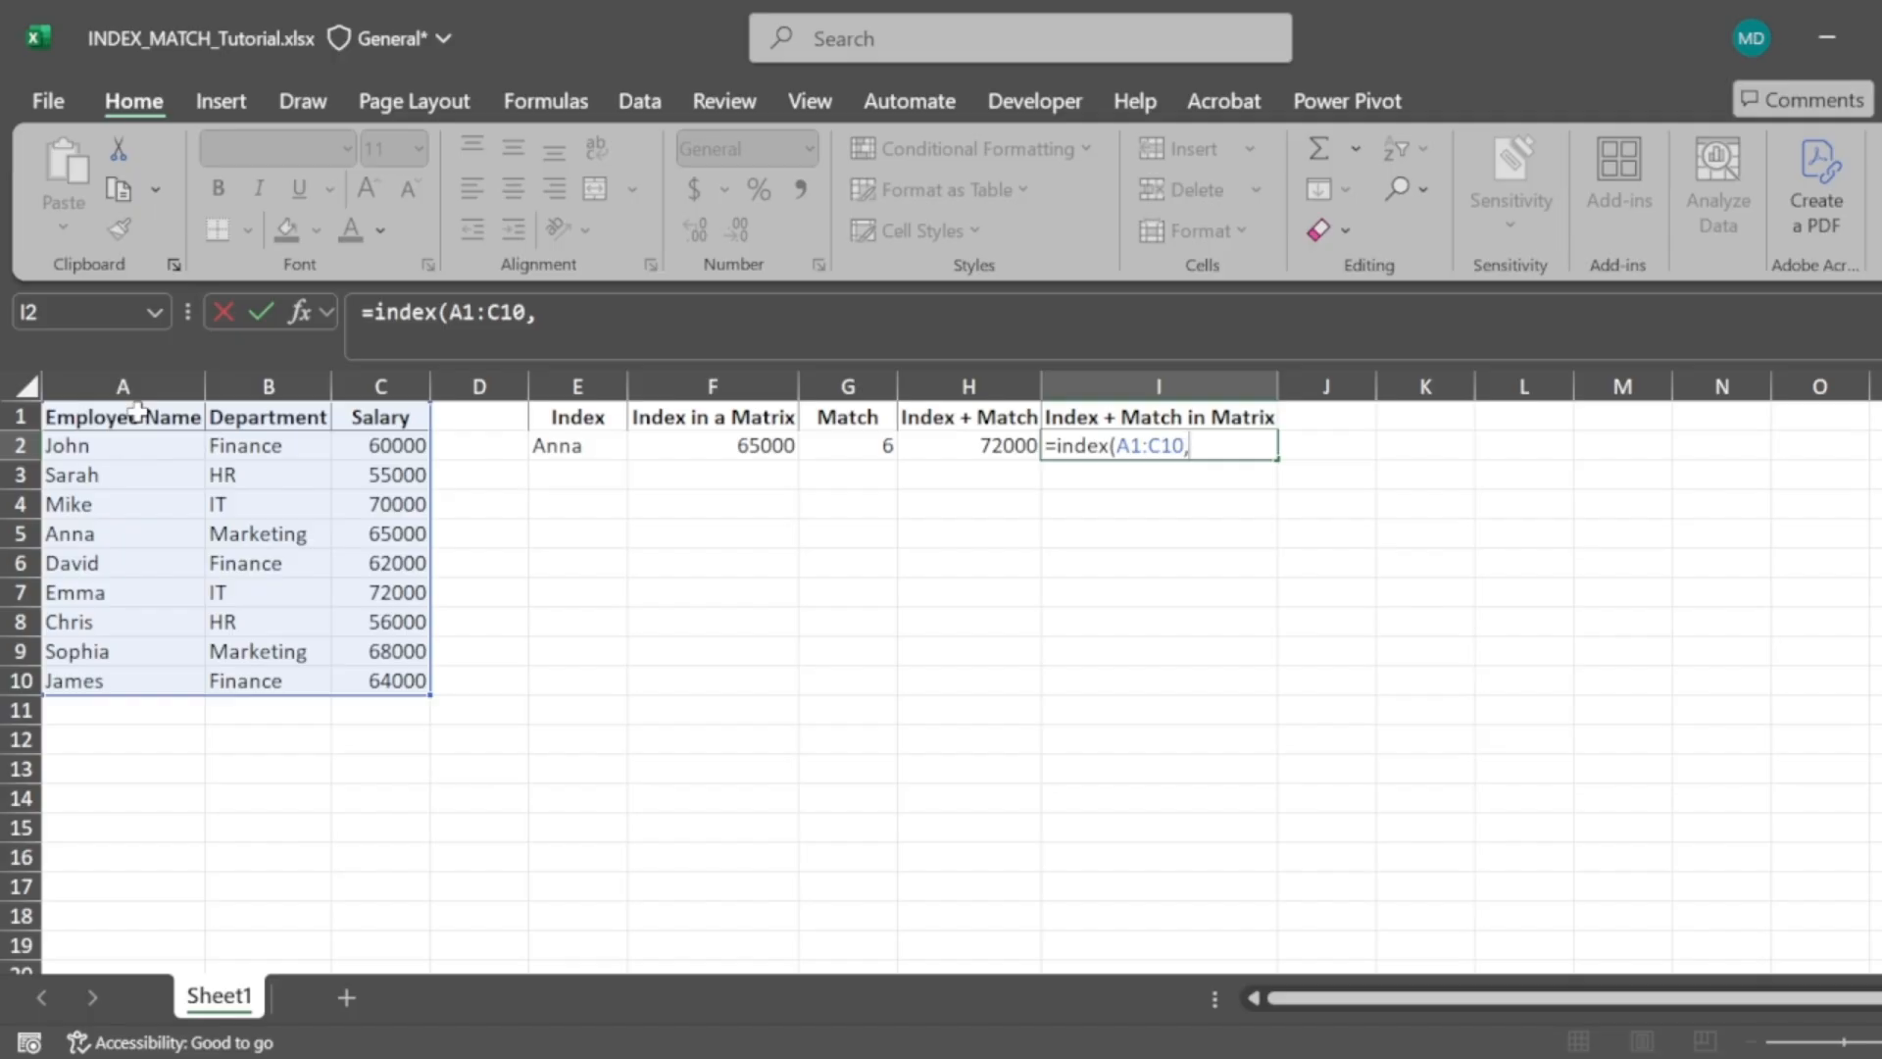
Add MATCH("Sophia",A1:A10,0) as the row argument of the INDEX formula
text(match()
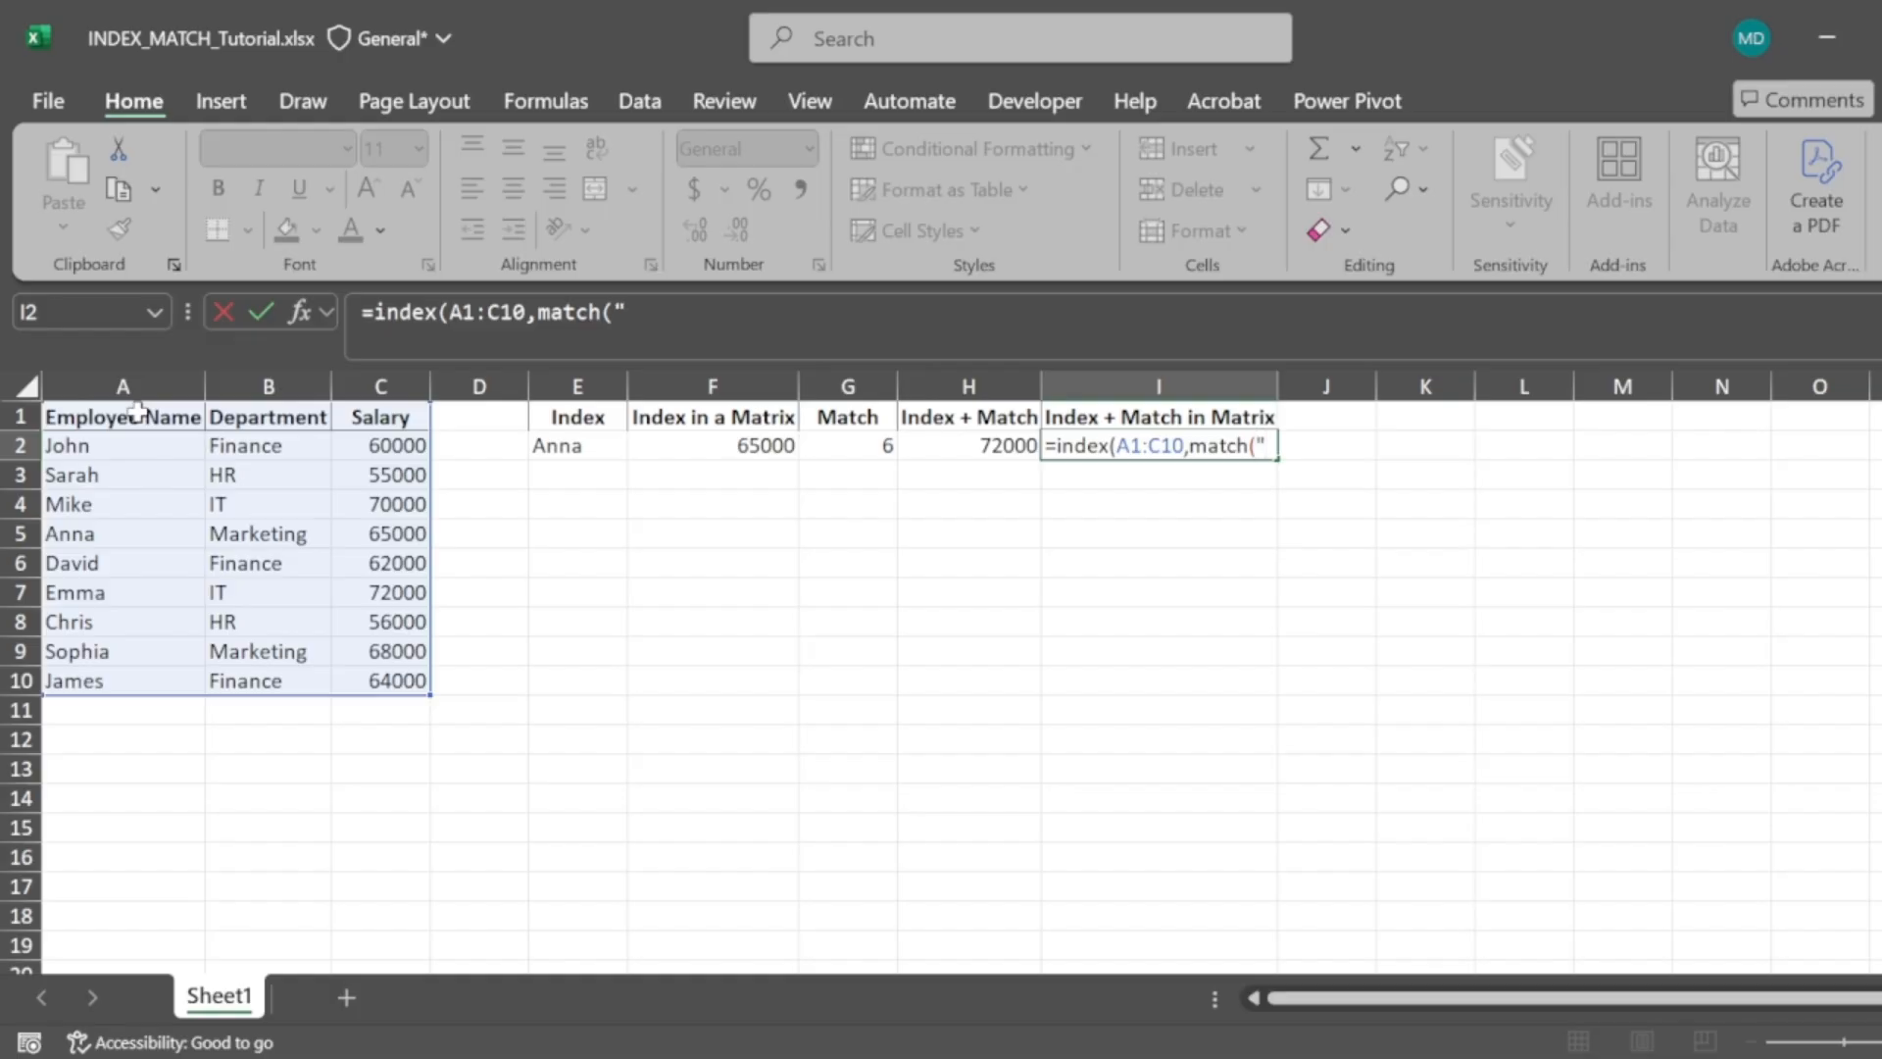
text("Sophia)
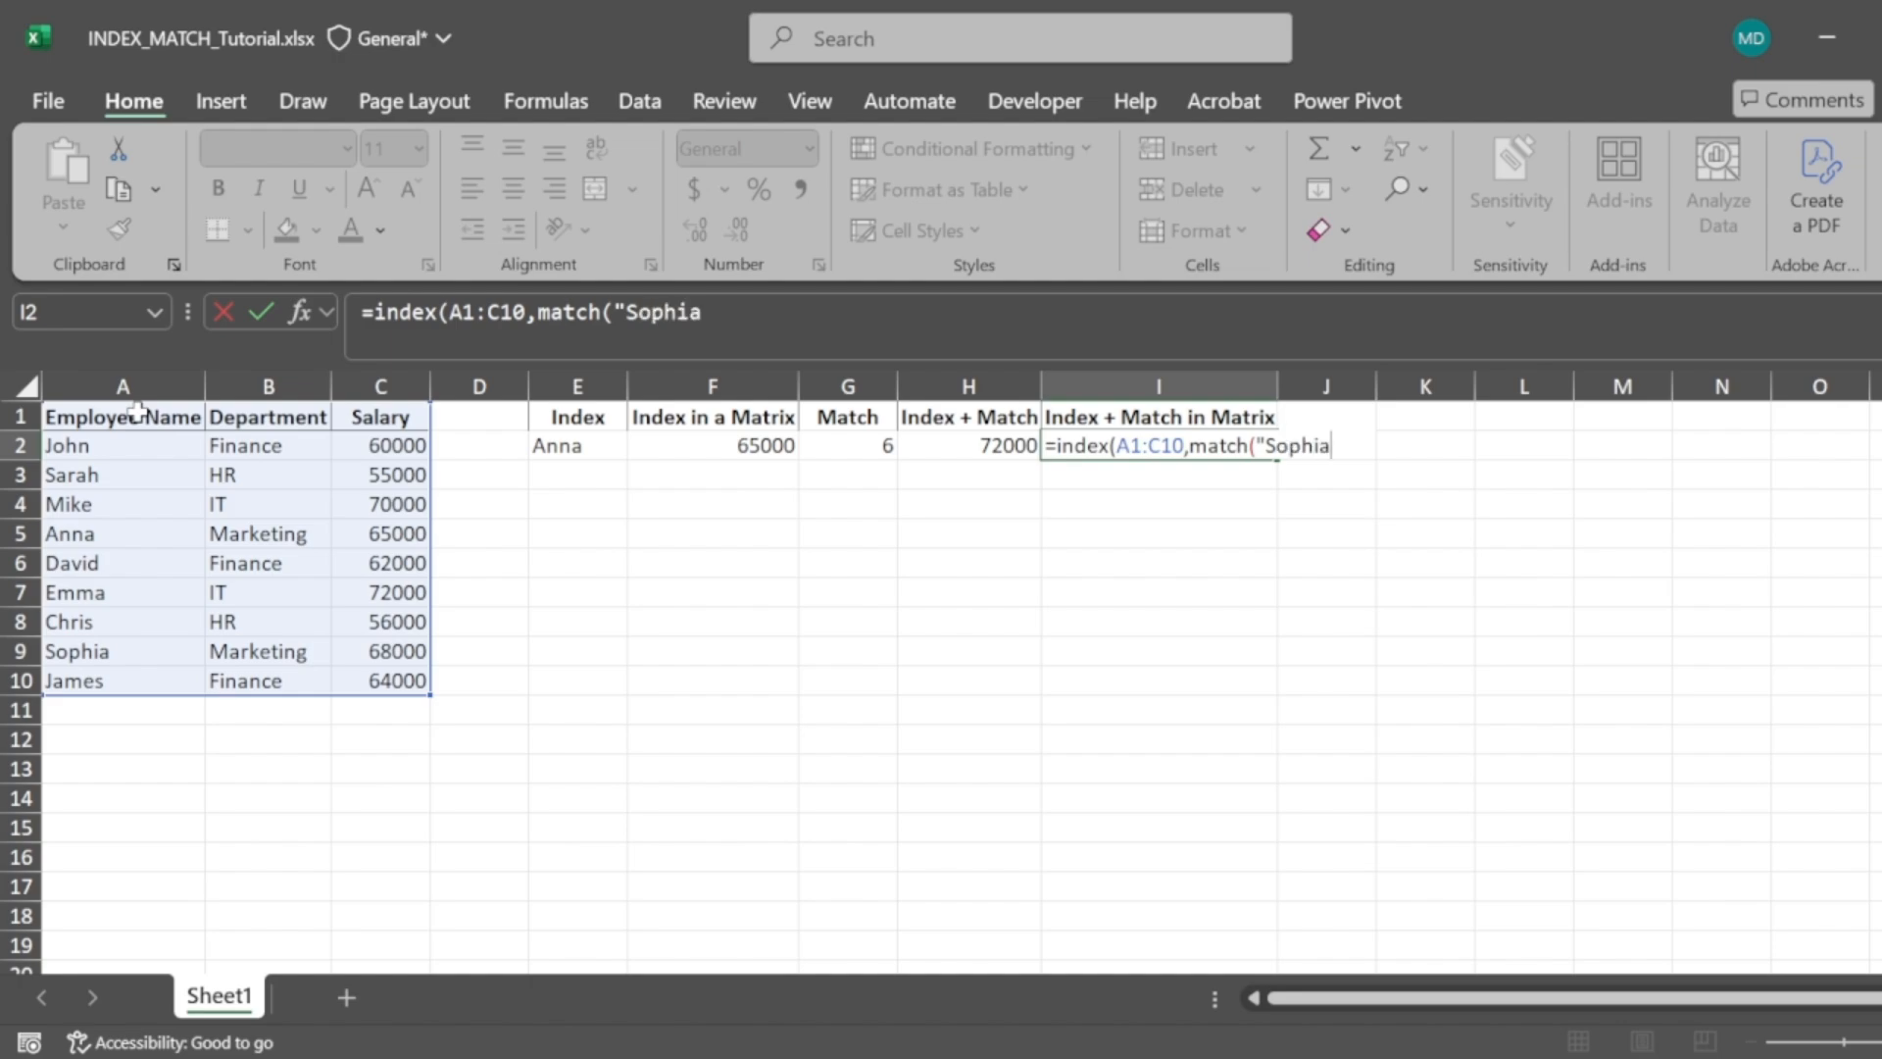
text(",)
click(114, 417)
key(ctrl+shift+Down)
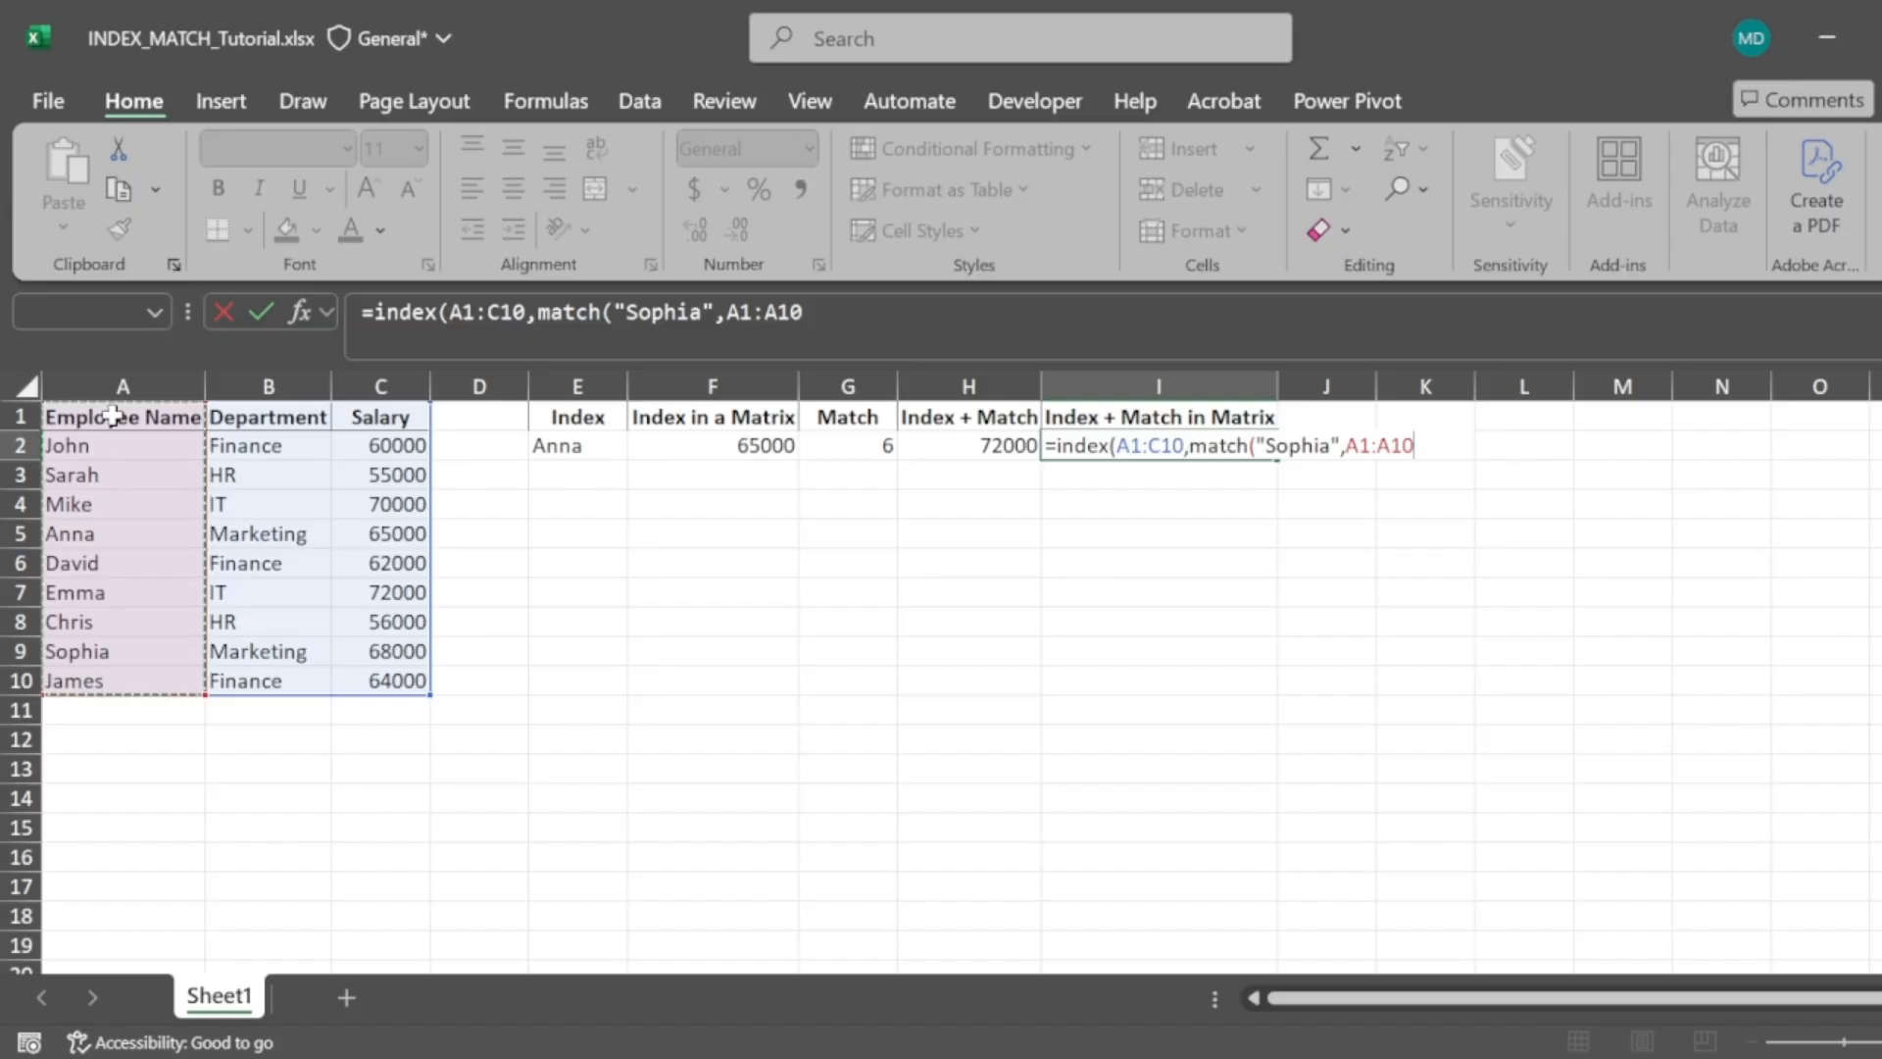
text(,)
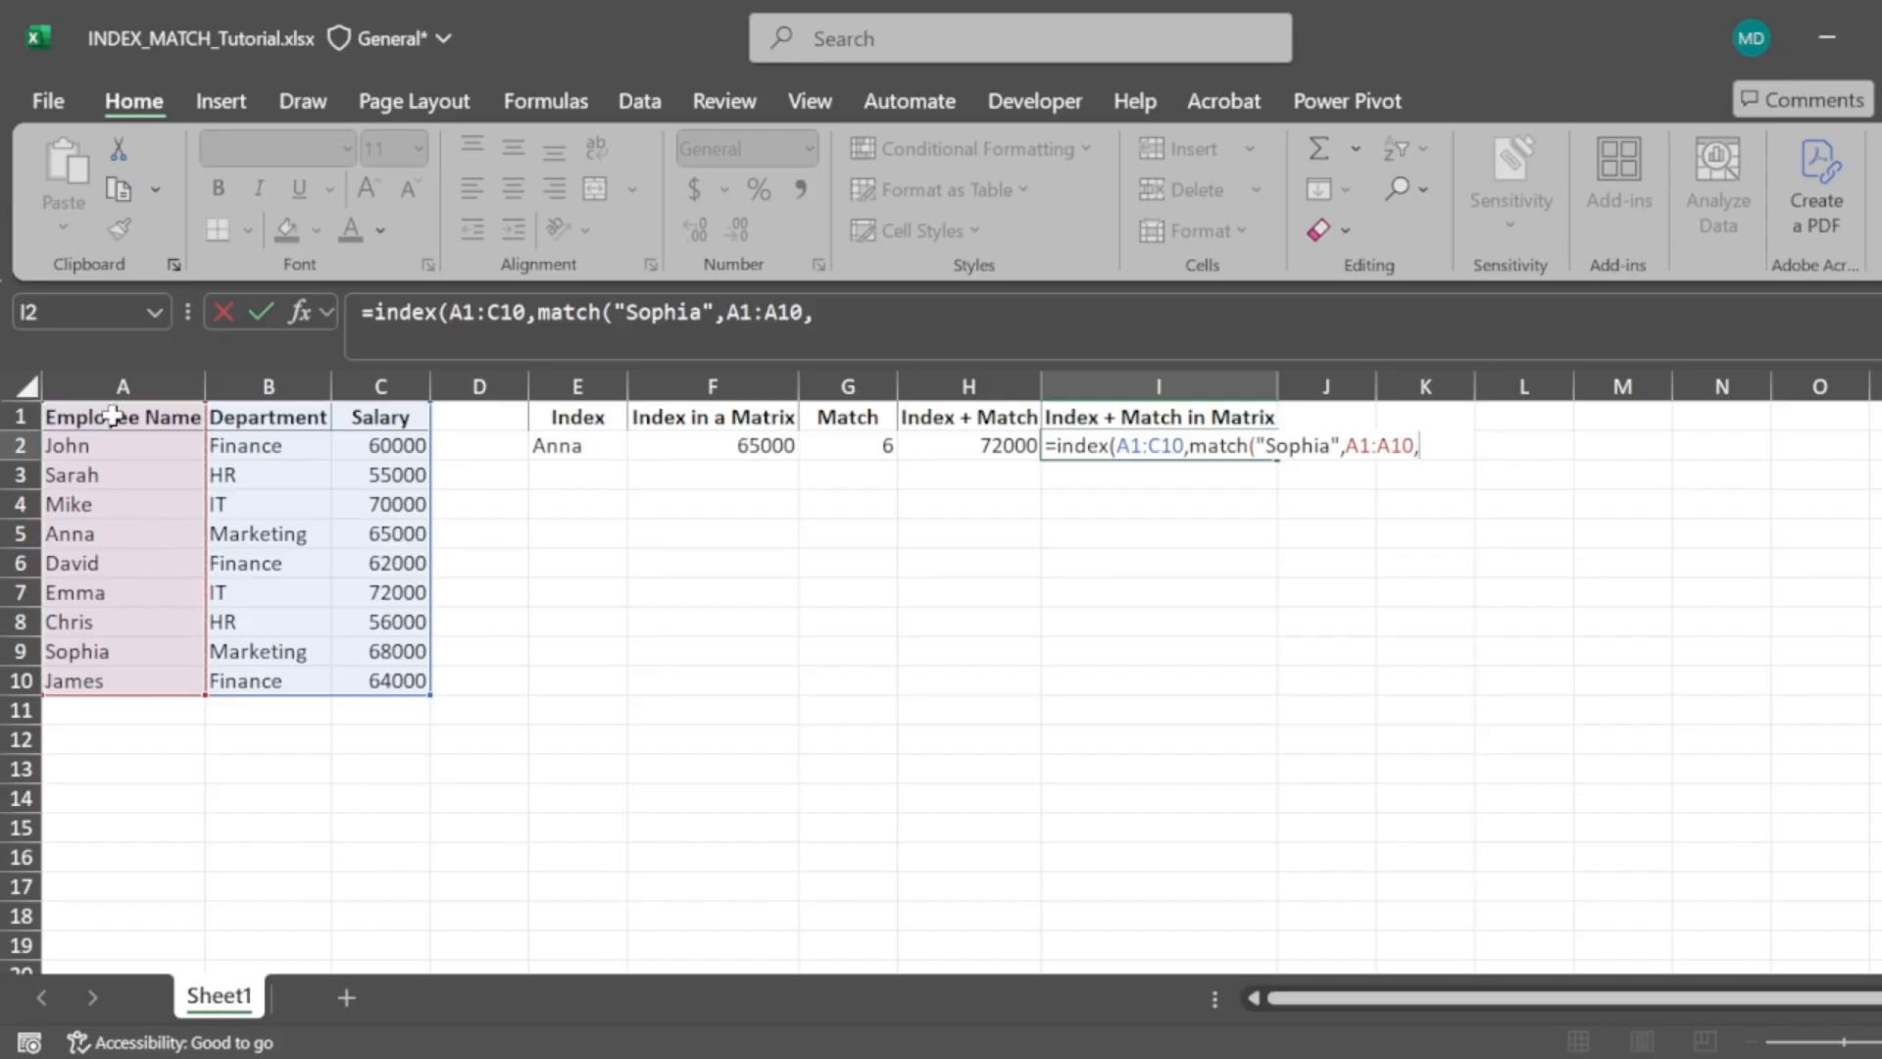
text(0),)
Add MATCH("Salary",A1:C1,0) as the column argument and close the formula in I2
text(match)
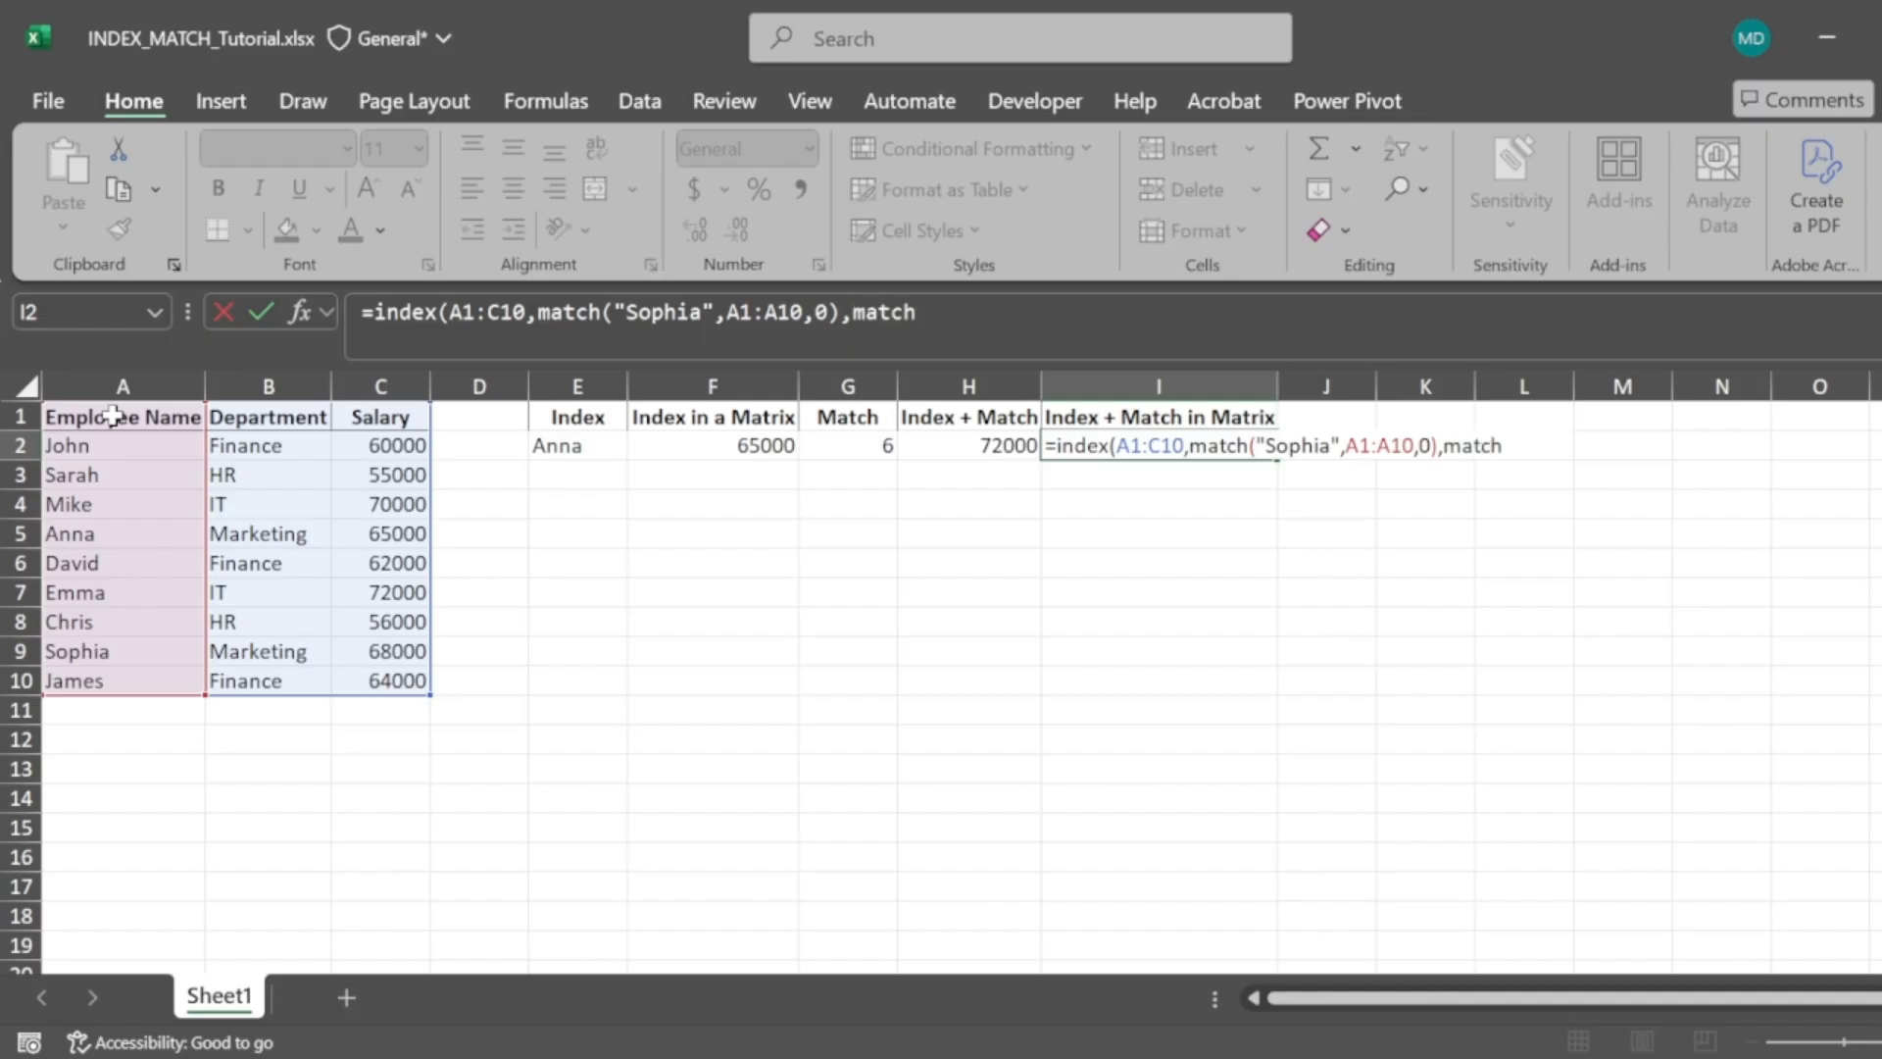
text(("Salary",)
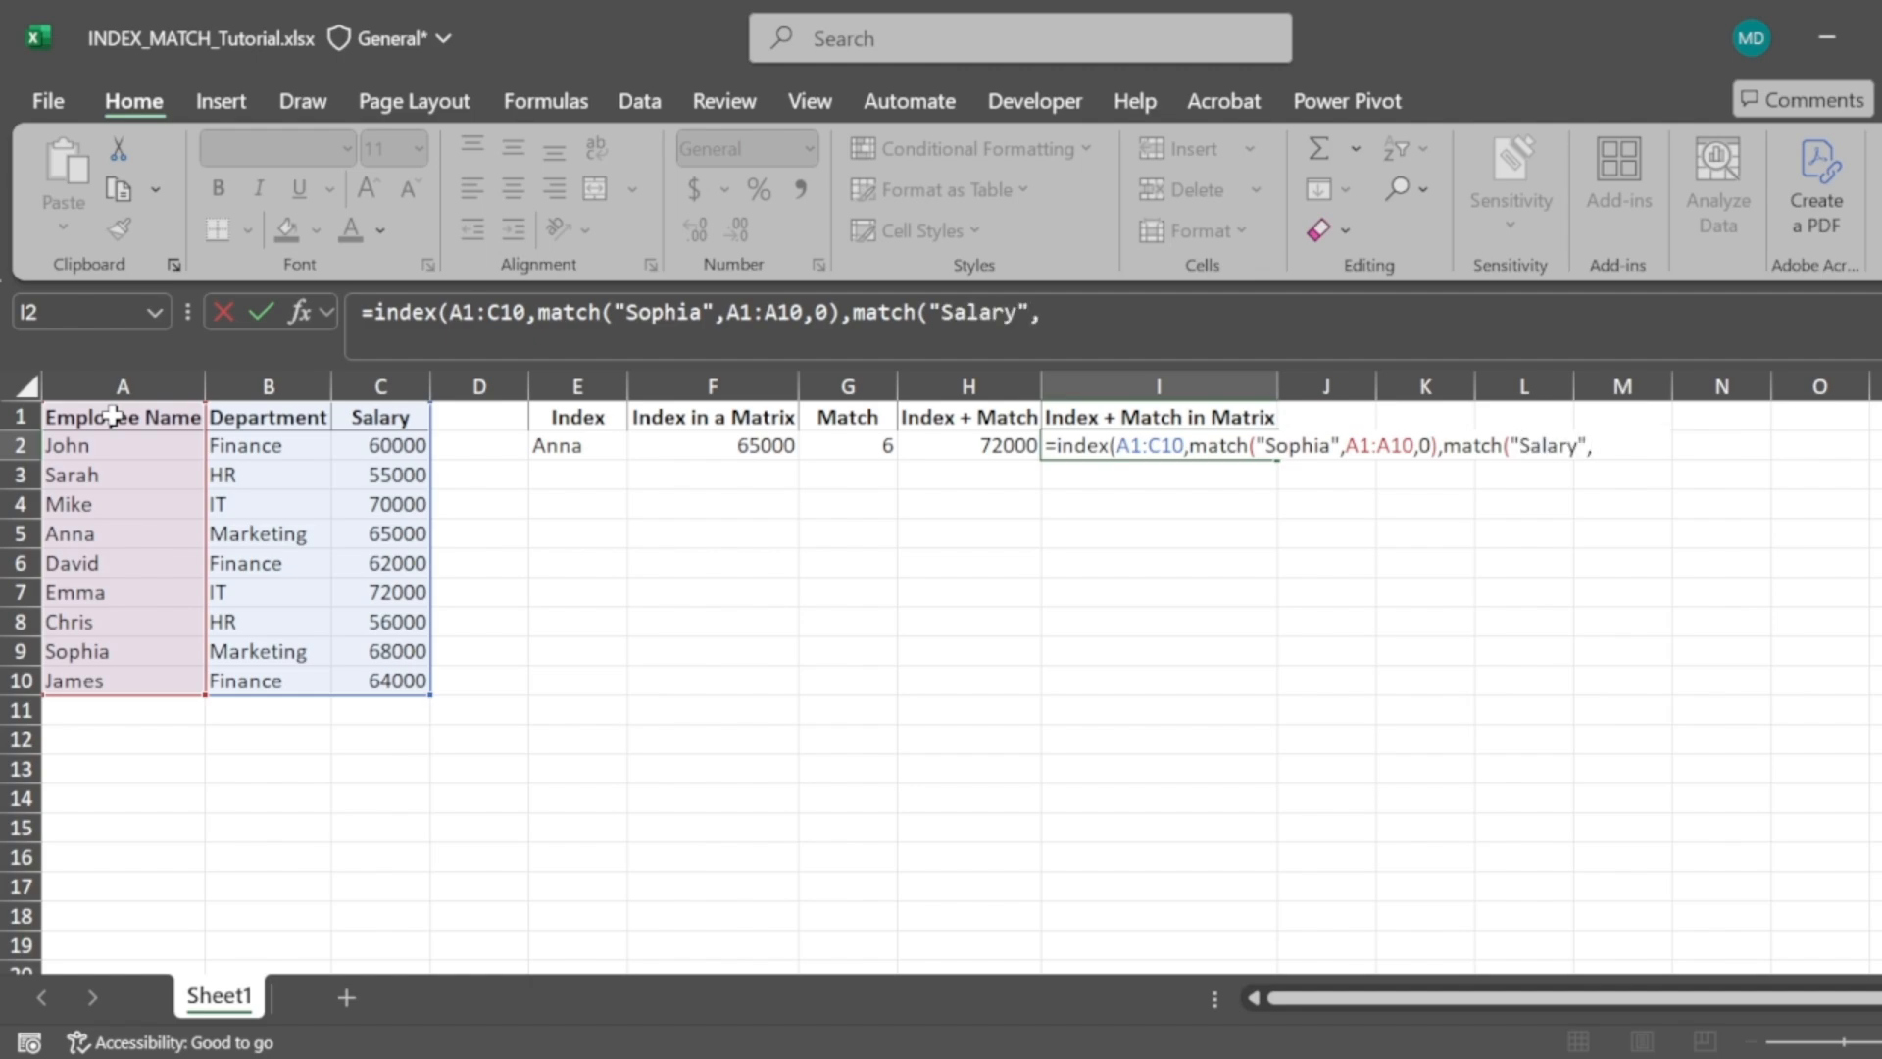
click(89, 417)
key(shift+Right)
key(shift+Right)
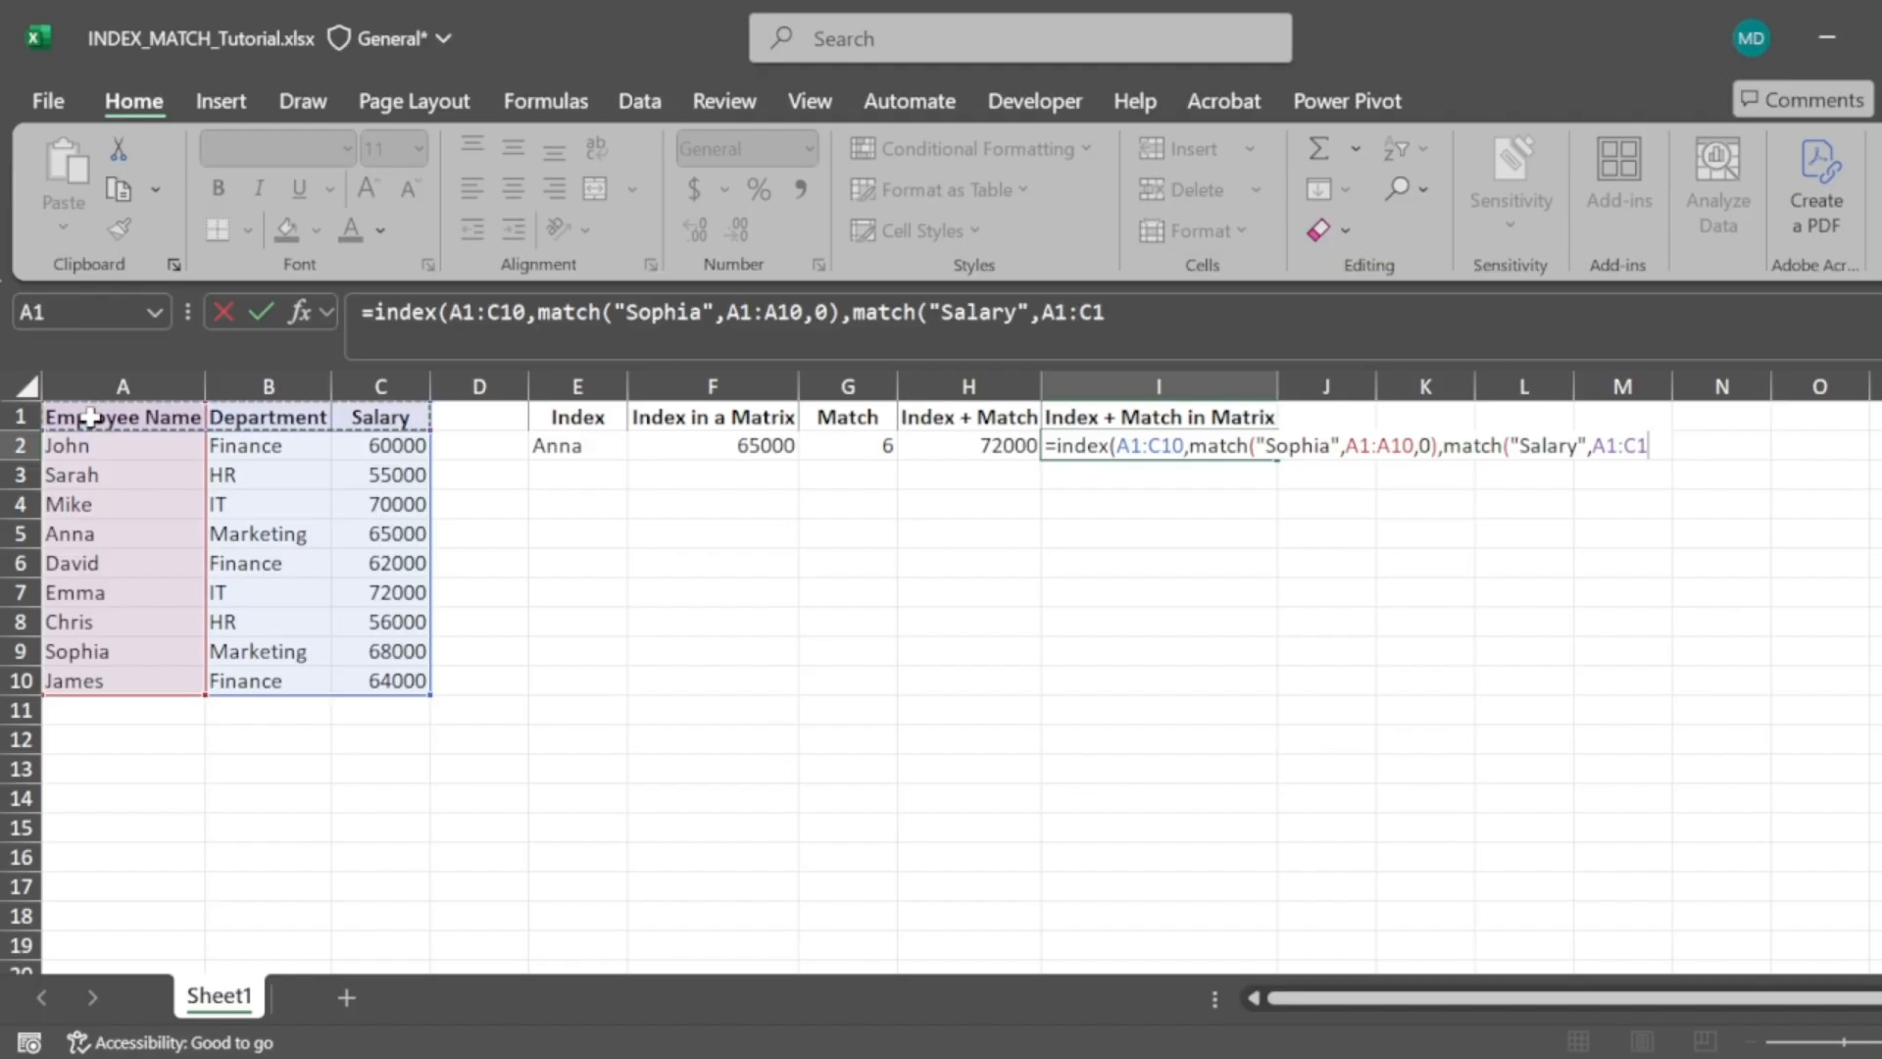
text(,)
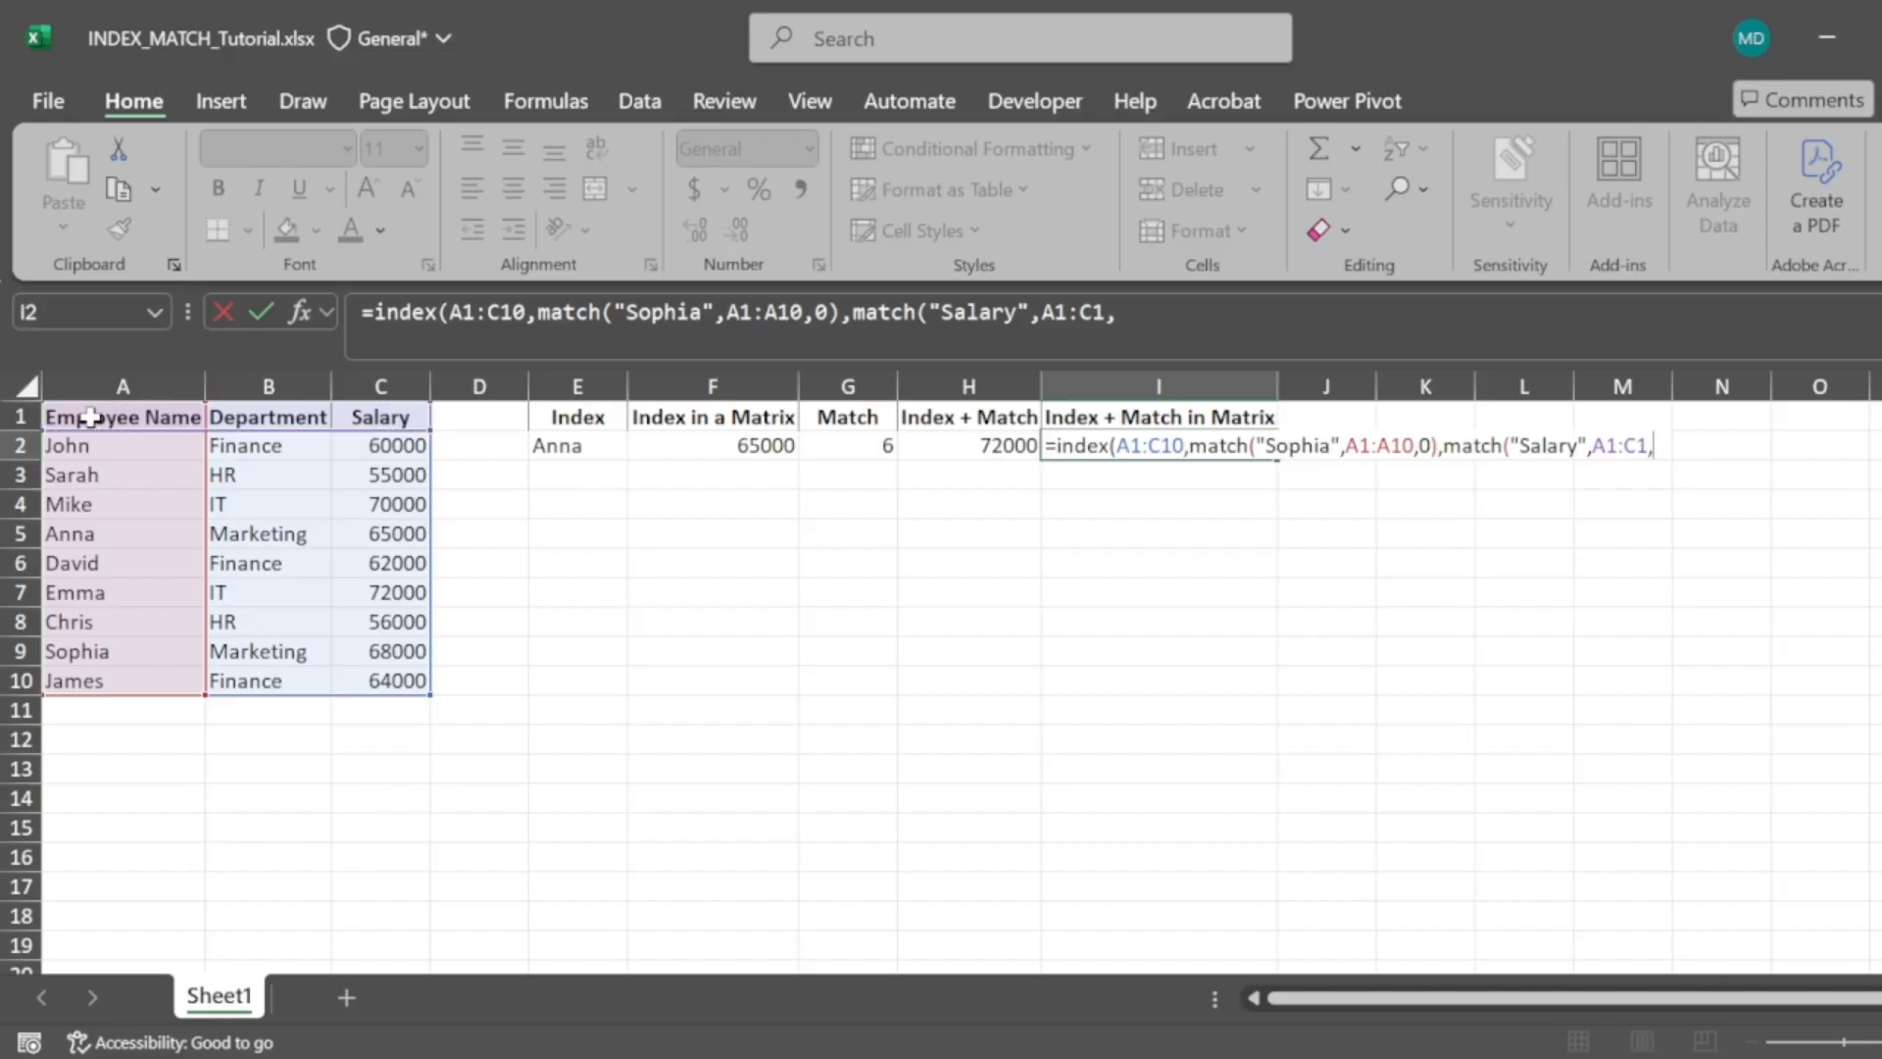
text(0)))
key(Return)
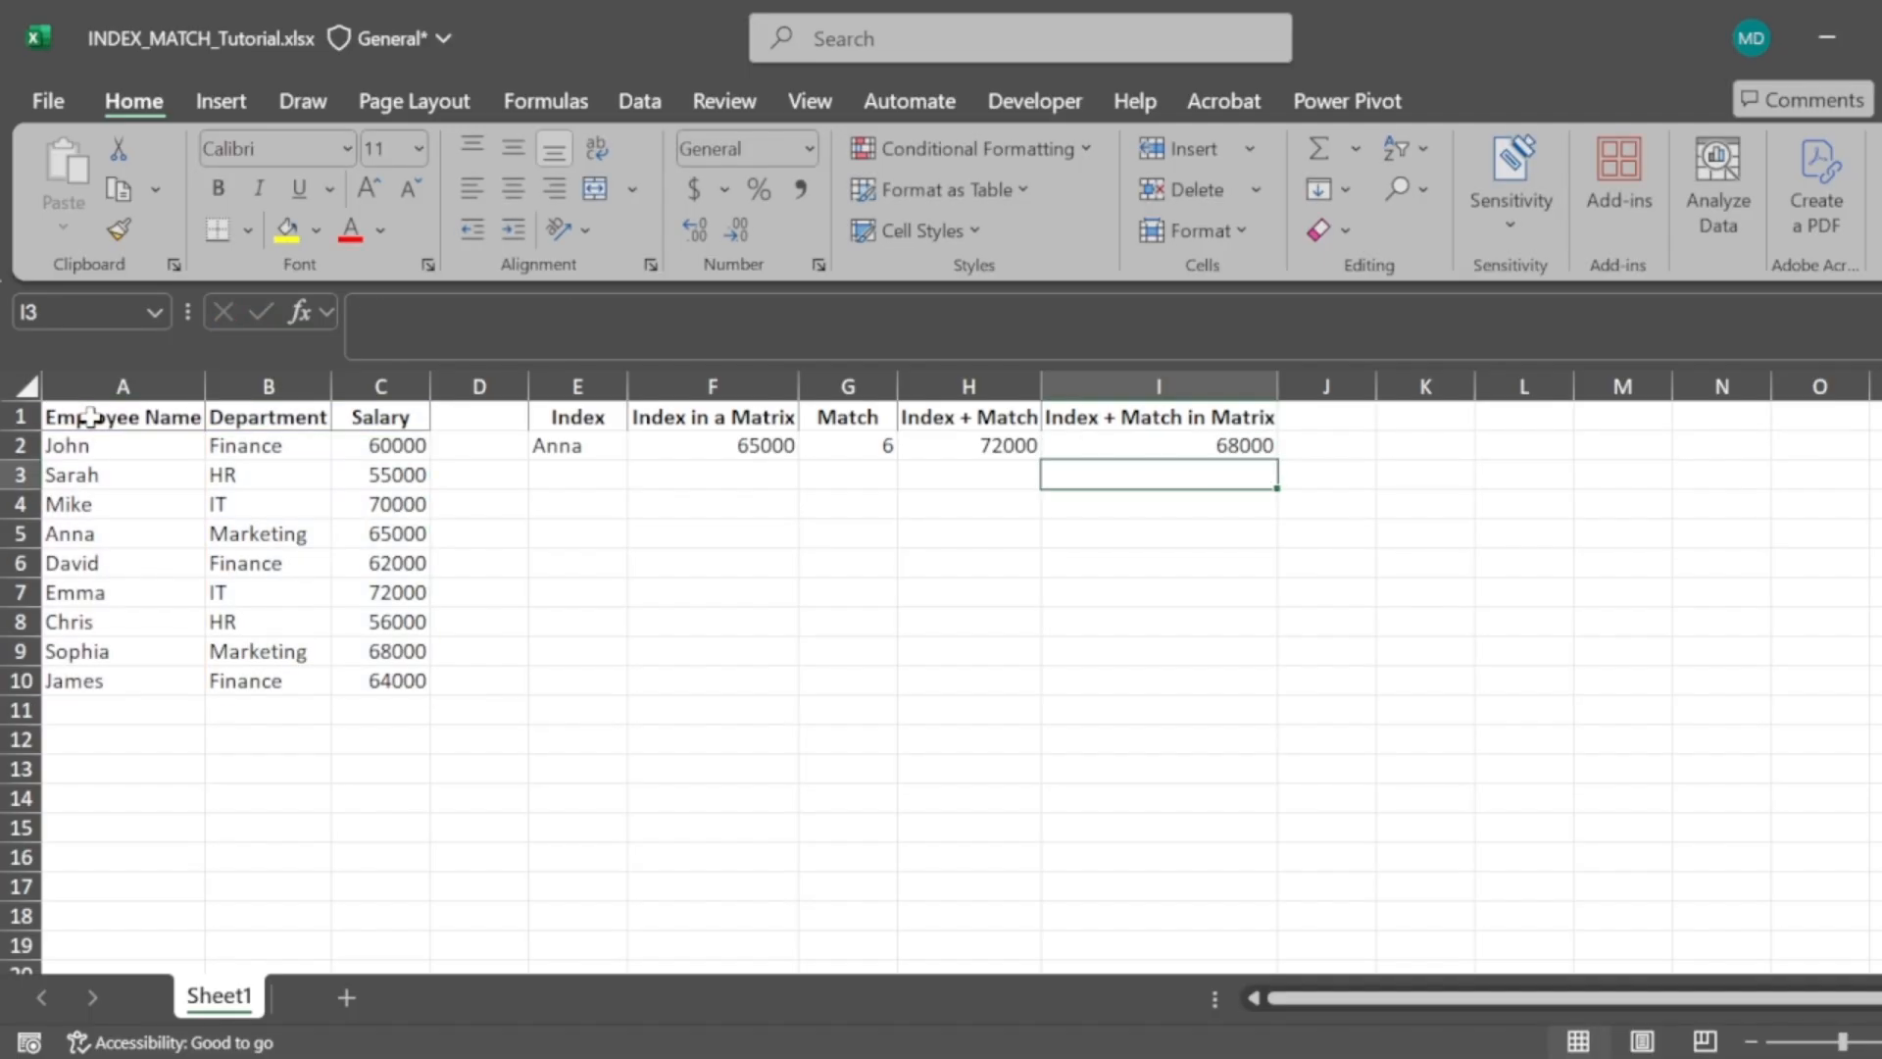